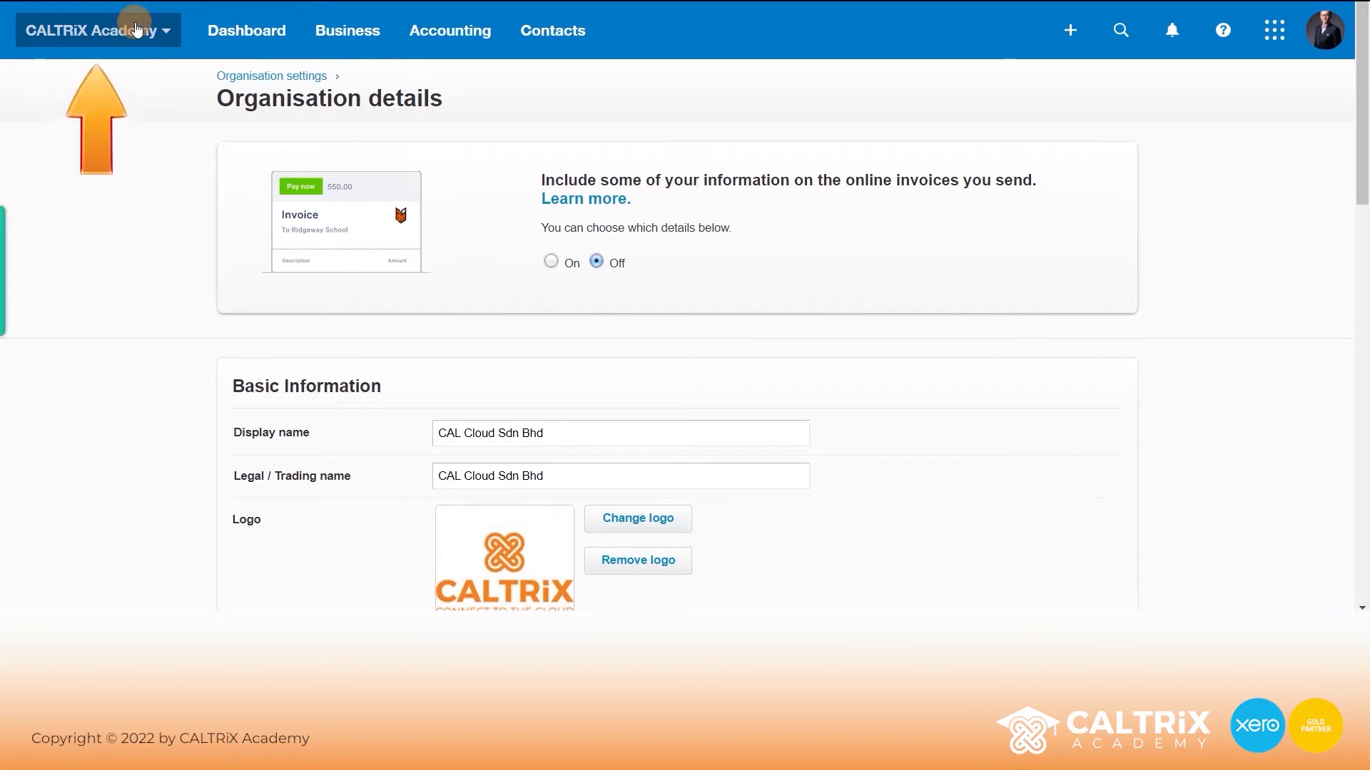
- Replace the organisation's display name with CALTRiX Academy
left_click_drag(569, 433, 388, 417)
key("End")
key("ctrl+a")
type("CA")
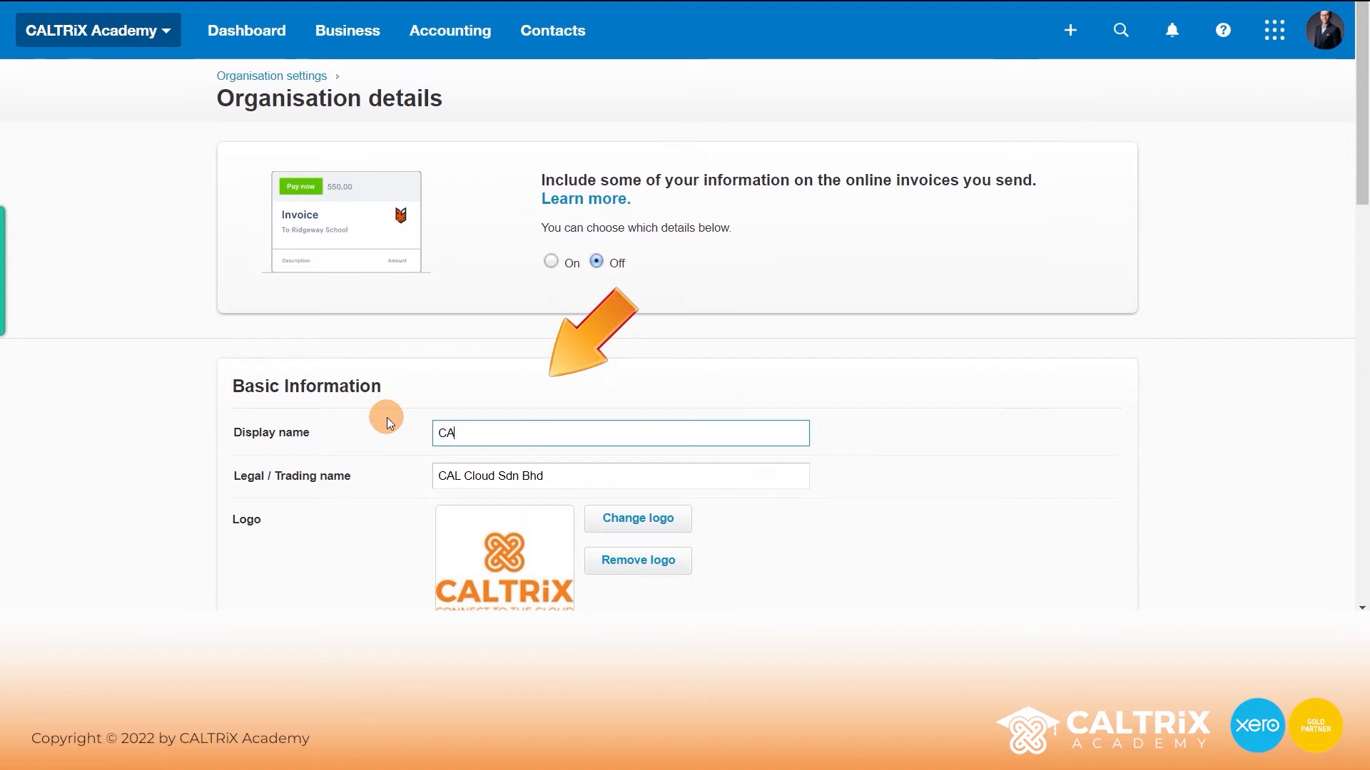
type("LTRiX Academy")
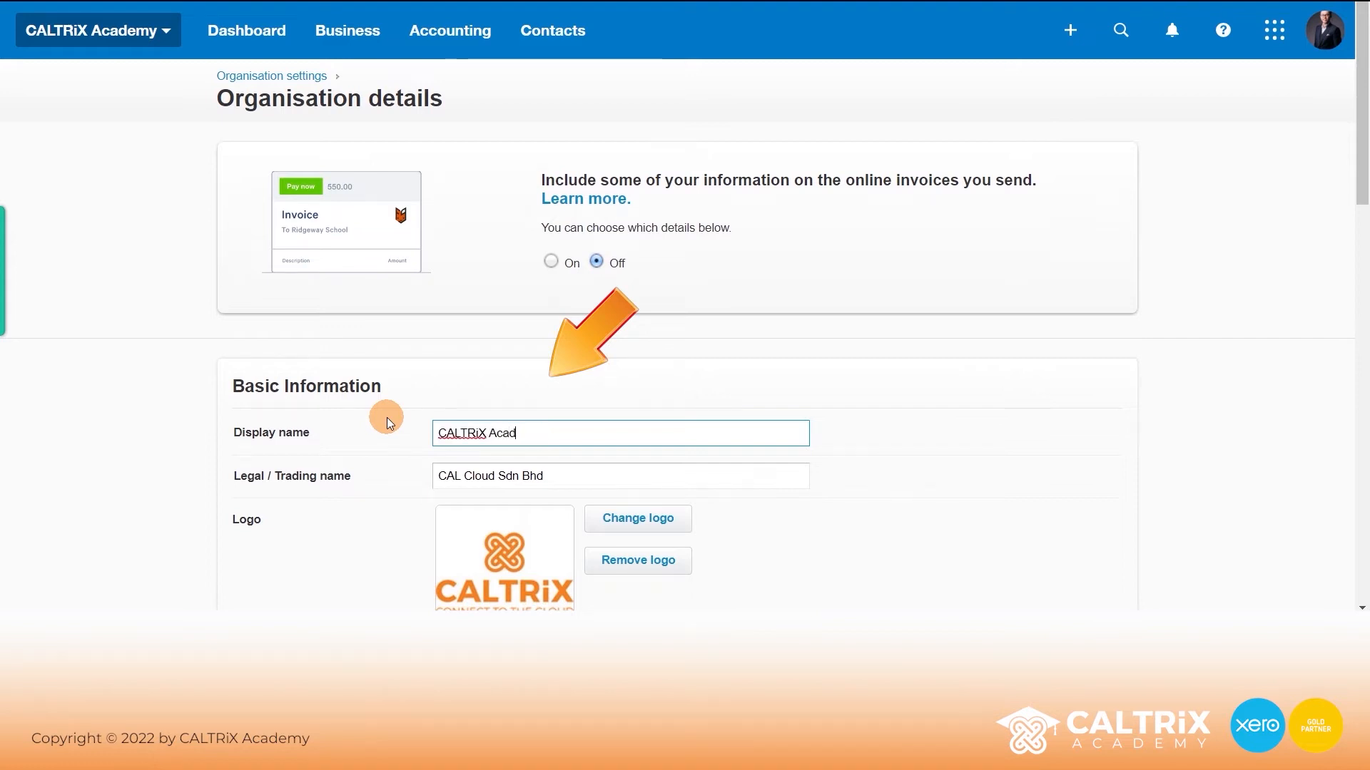
left_click(387, 418)
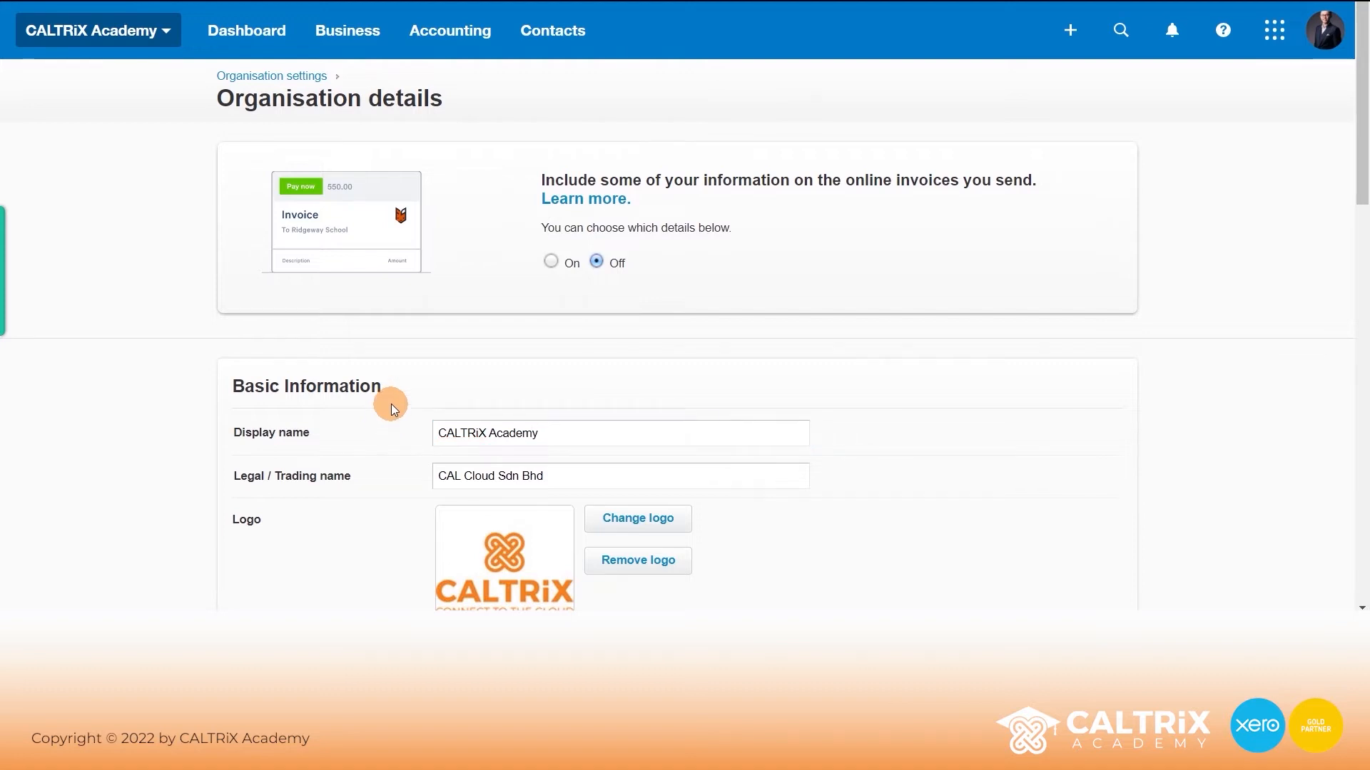
- Set the line of business to Accounting & Bookkeeping Services
scroll(391, 408, "down", 3)
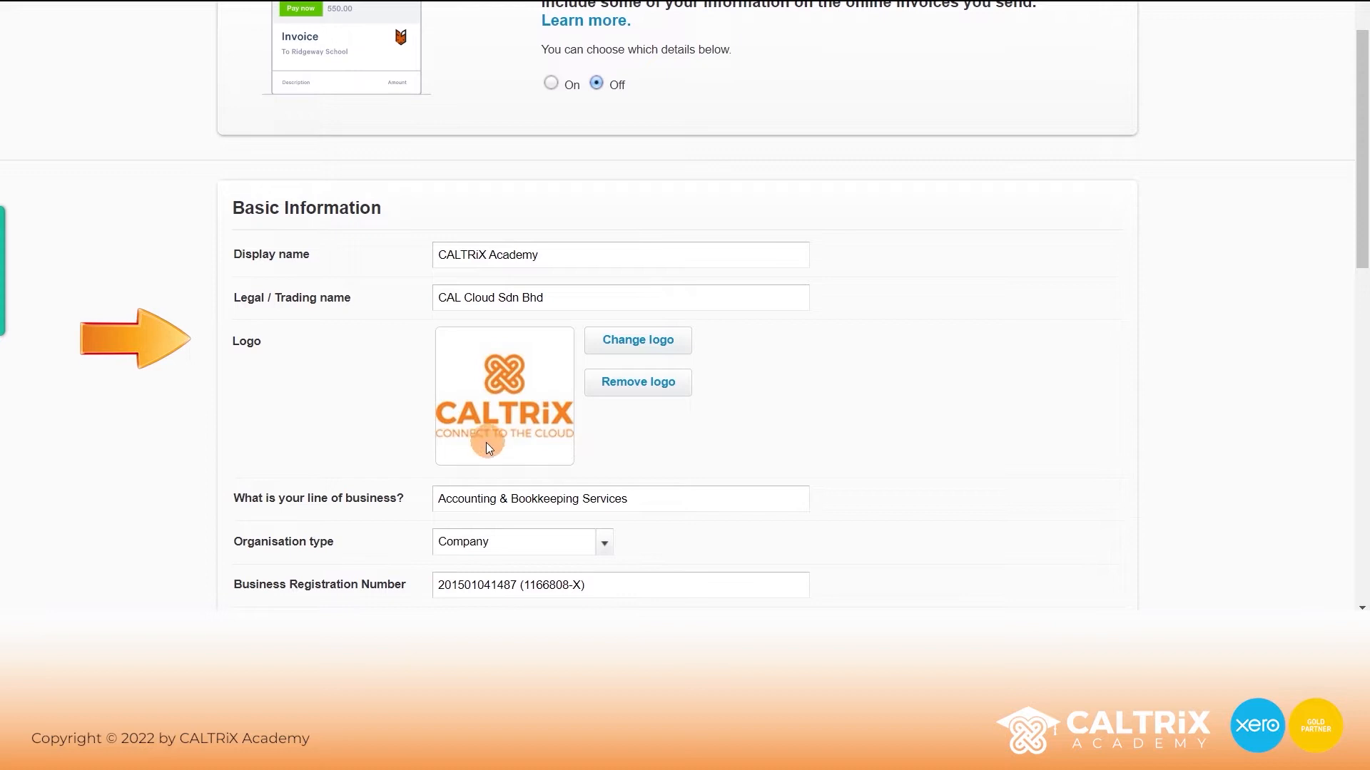
scroll(342, 403, "down", 2)
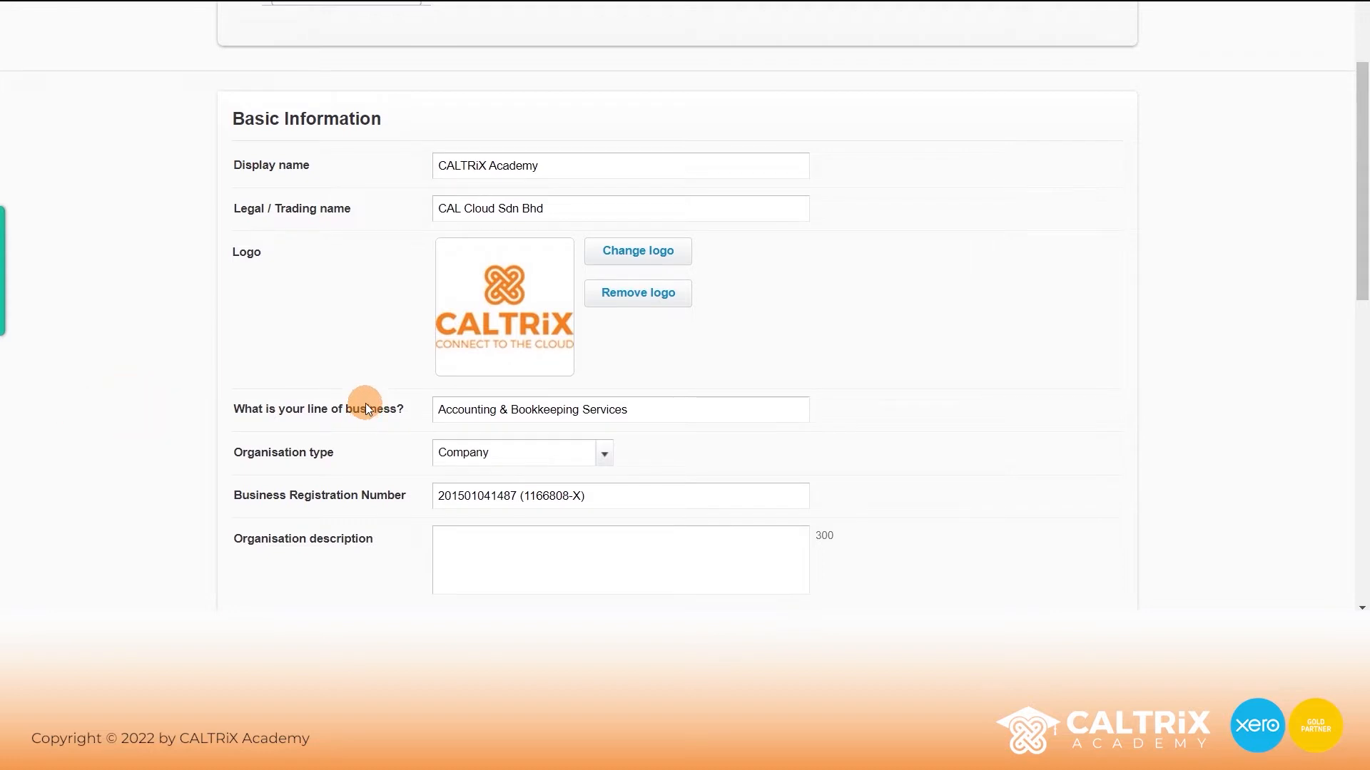
triple_click(571, 410)
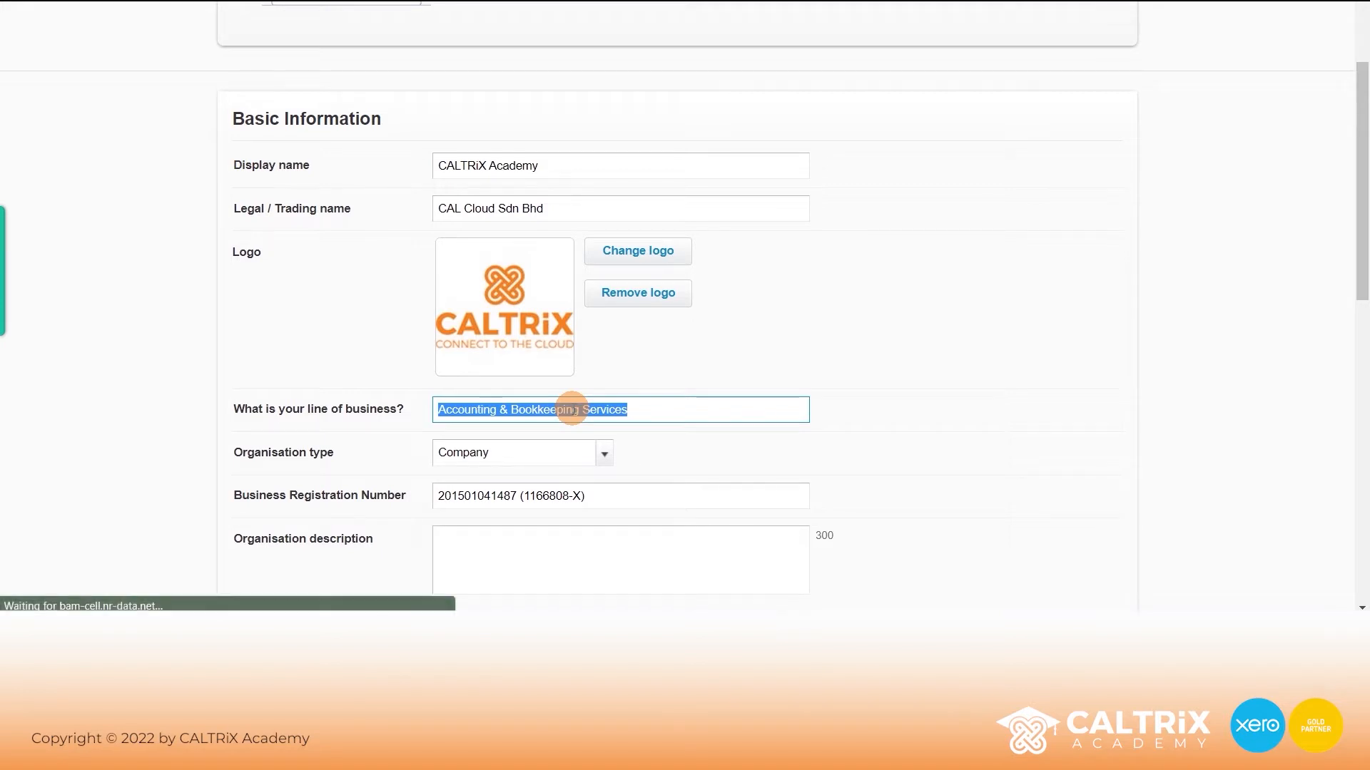
type("a")
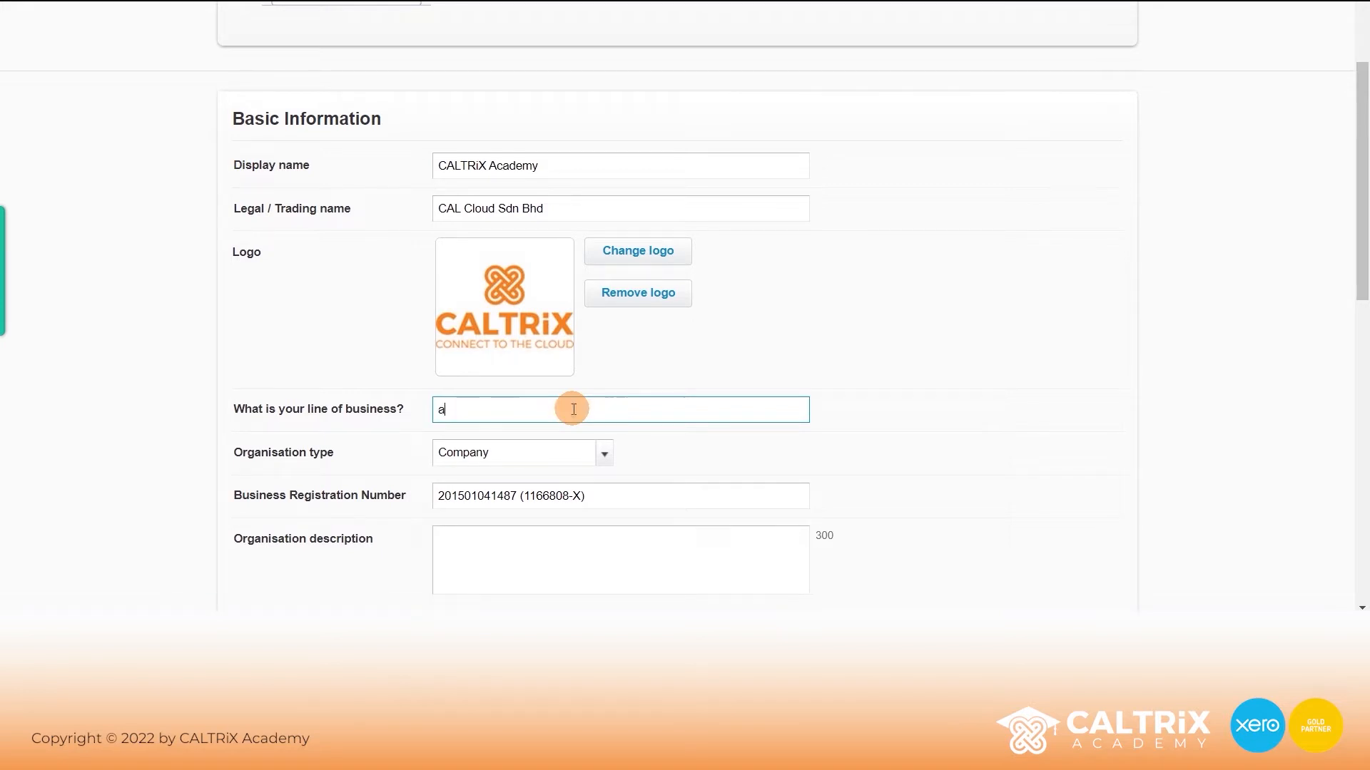
type("ccounting")
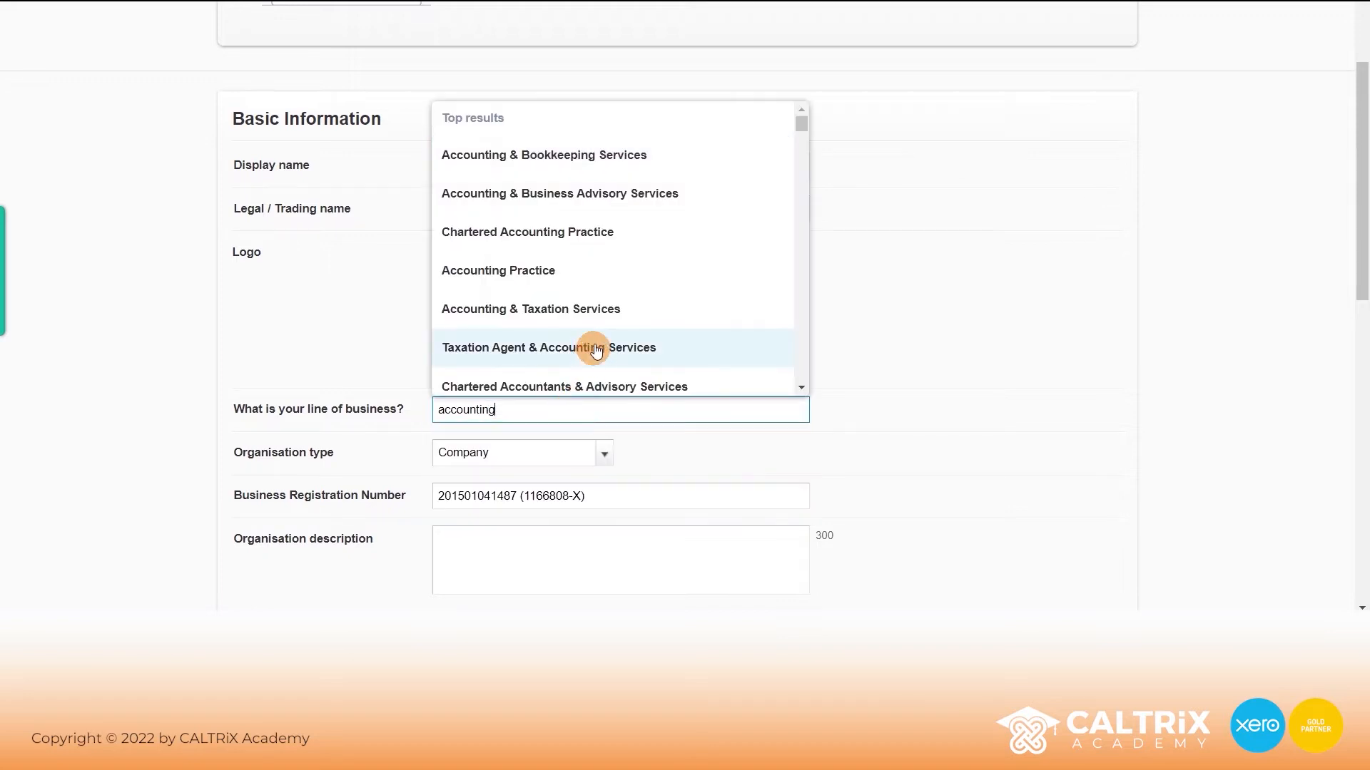
left_click(593, 164)
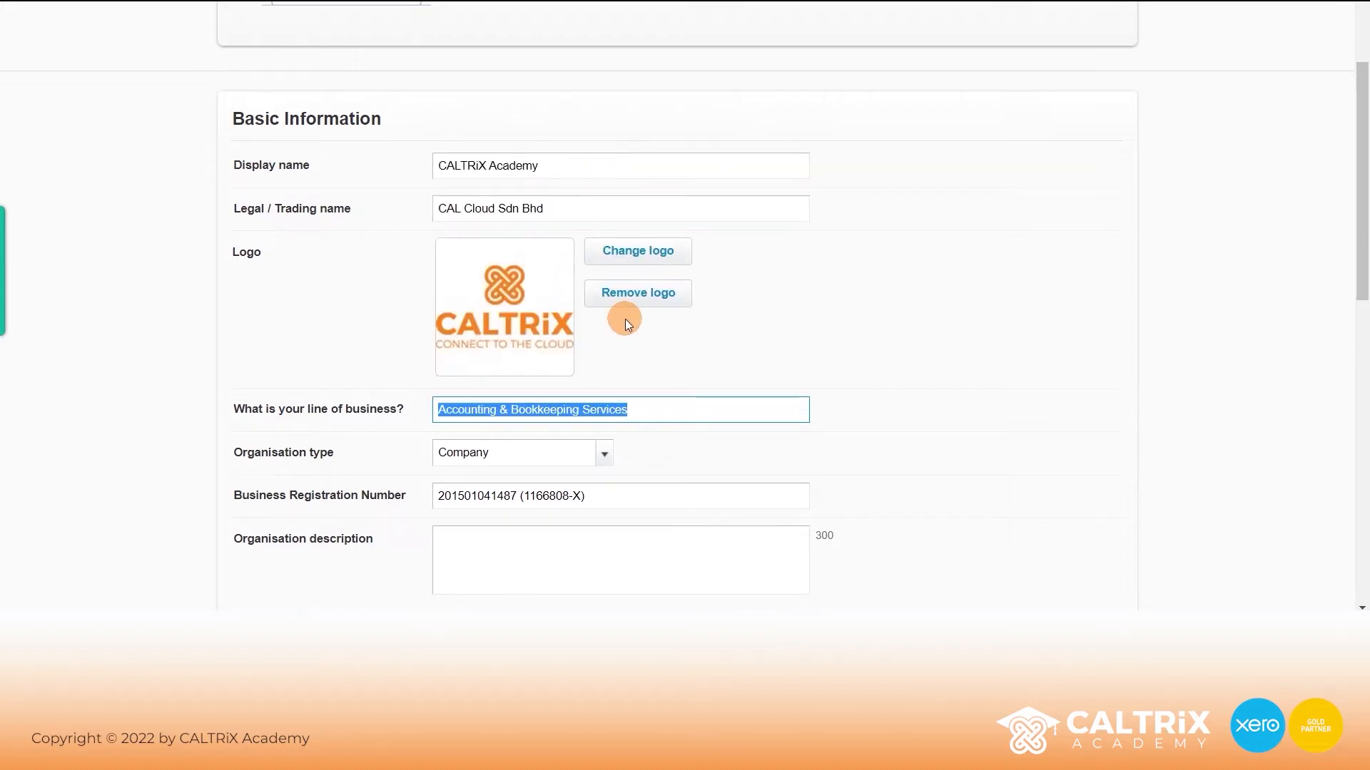
left_click(892, 315)
scroll(909, 315, "down", 3)
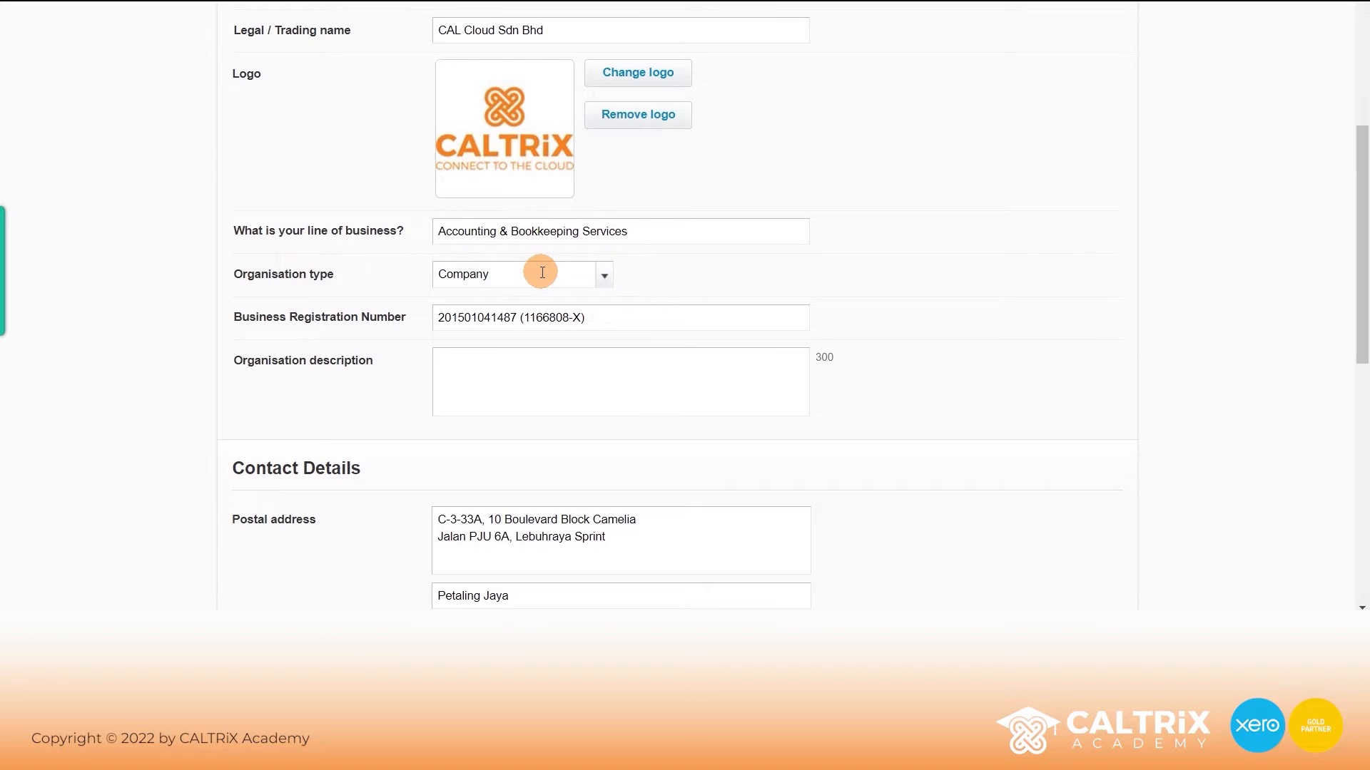
left_click(603, 279)
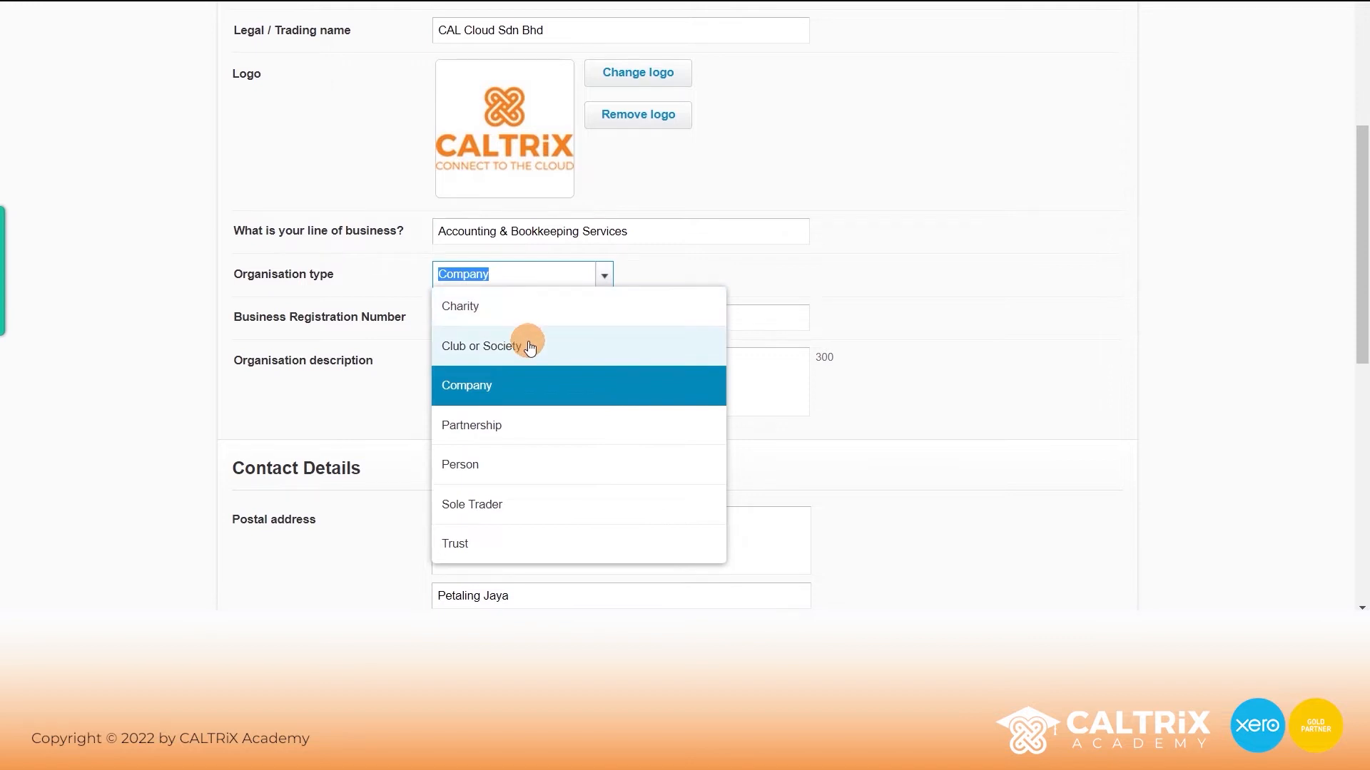
left_click(514, 384)
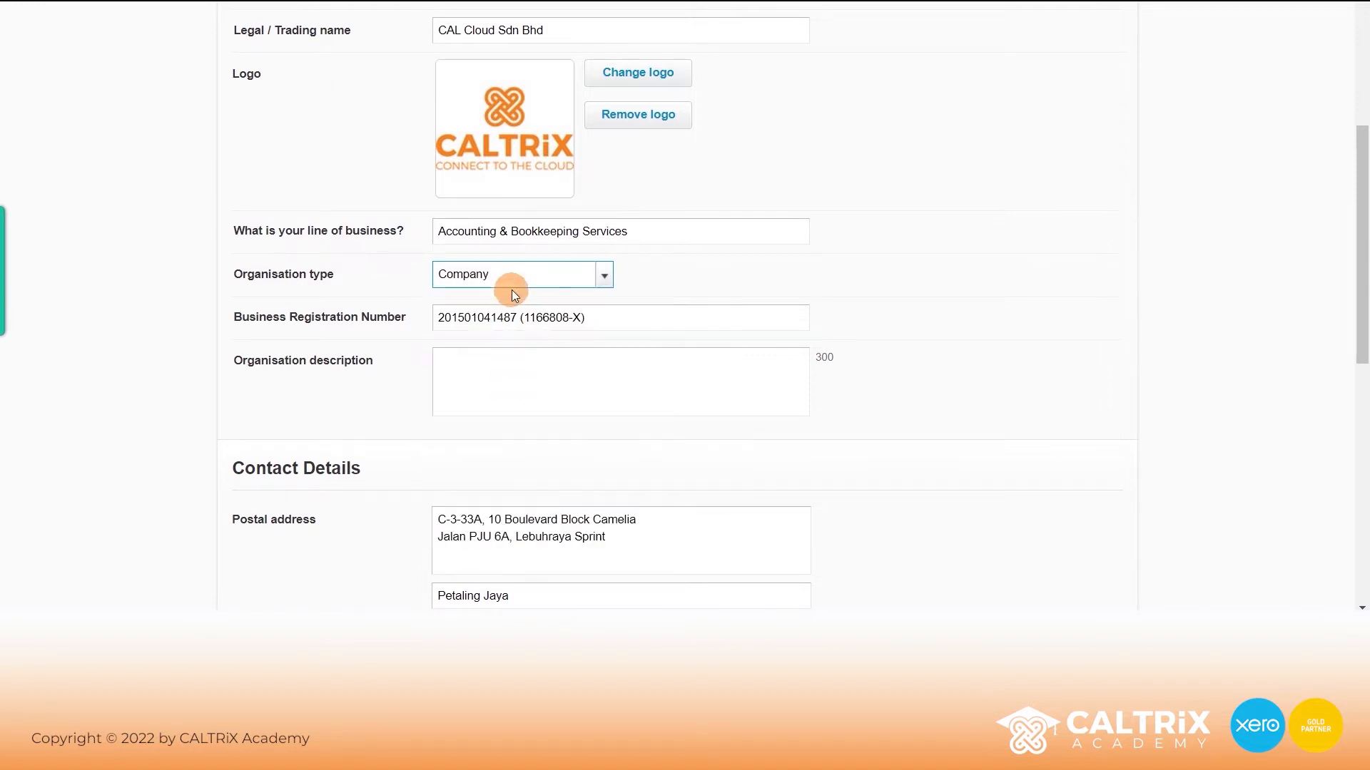
left_click(594, 319)
left_click_drag(594, 319, 443, 317)
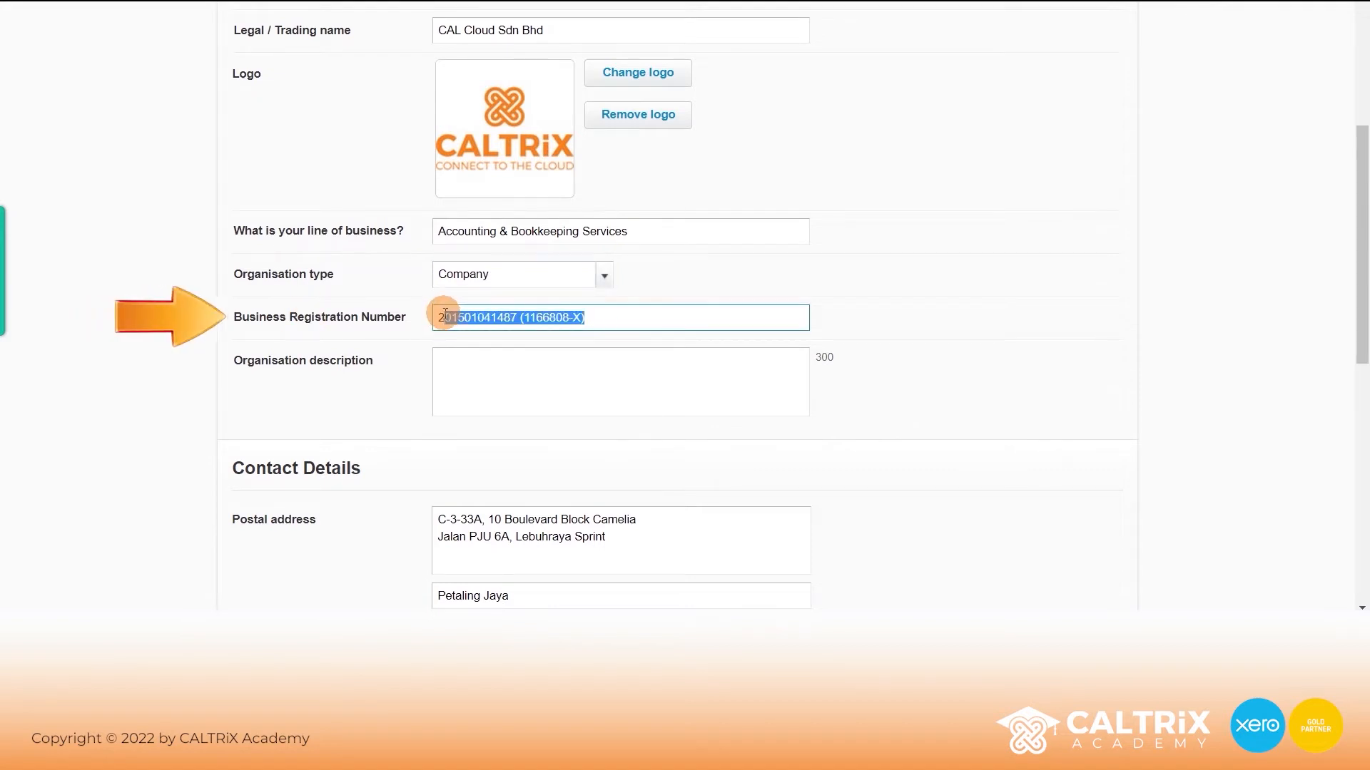
left_click(444, 317)
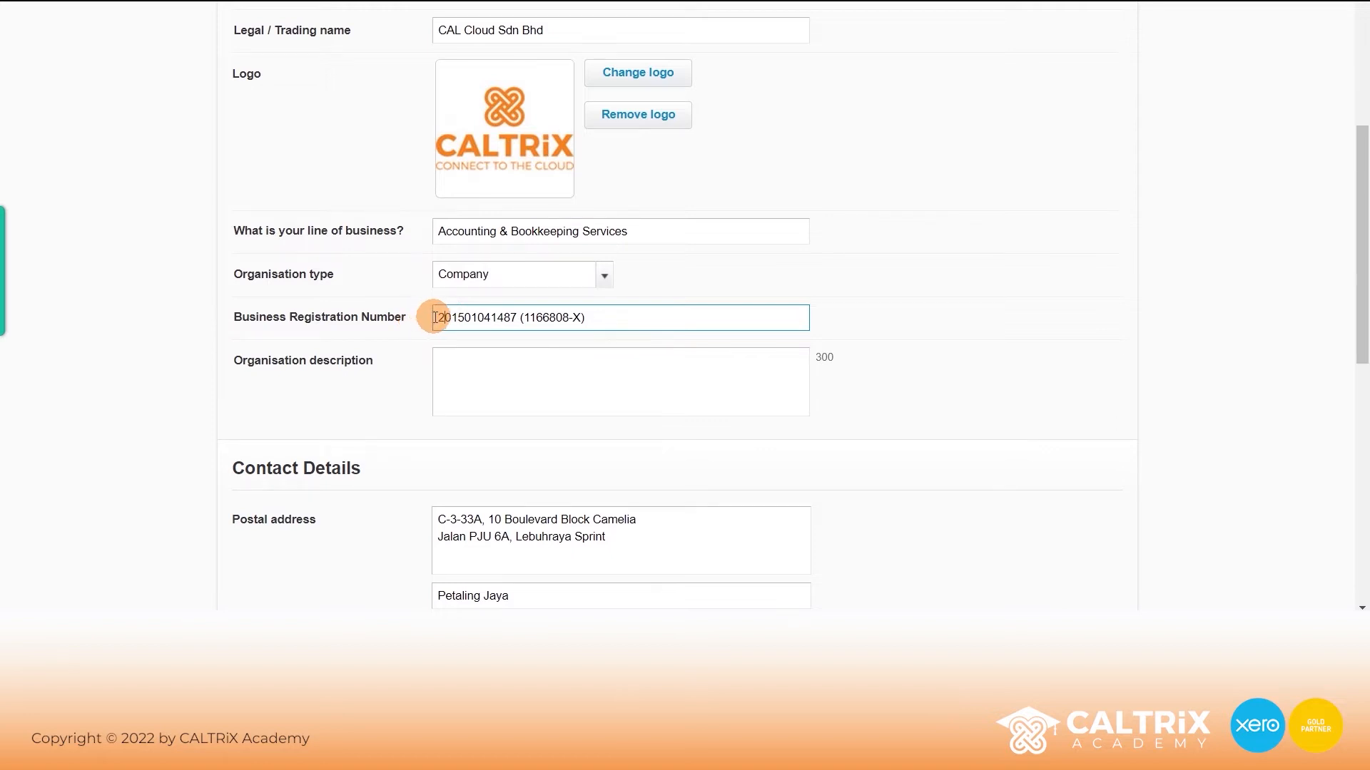
left_click_drag(435, 316, 599, 318)
left_click(602, 318)
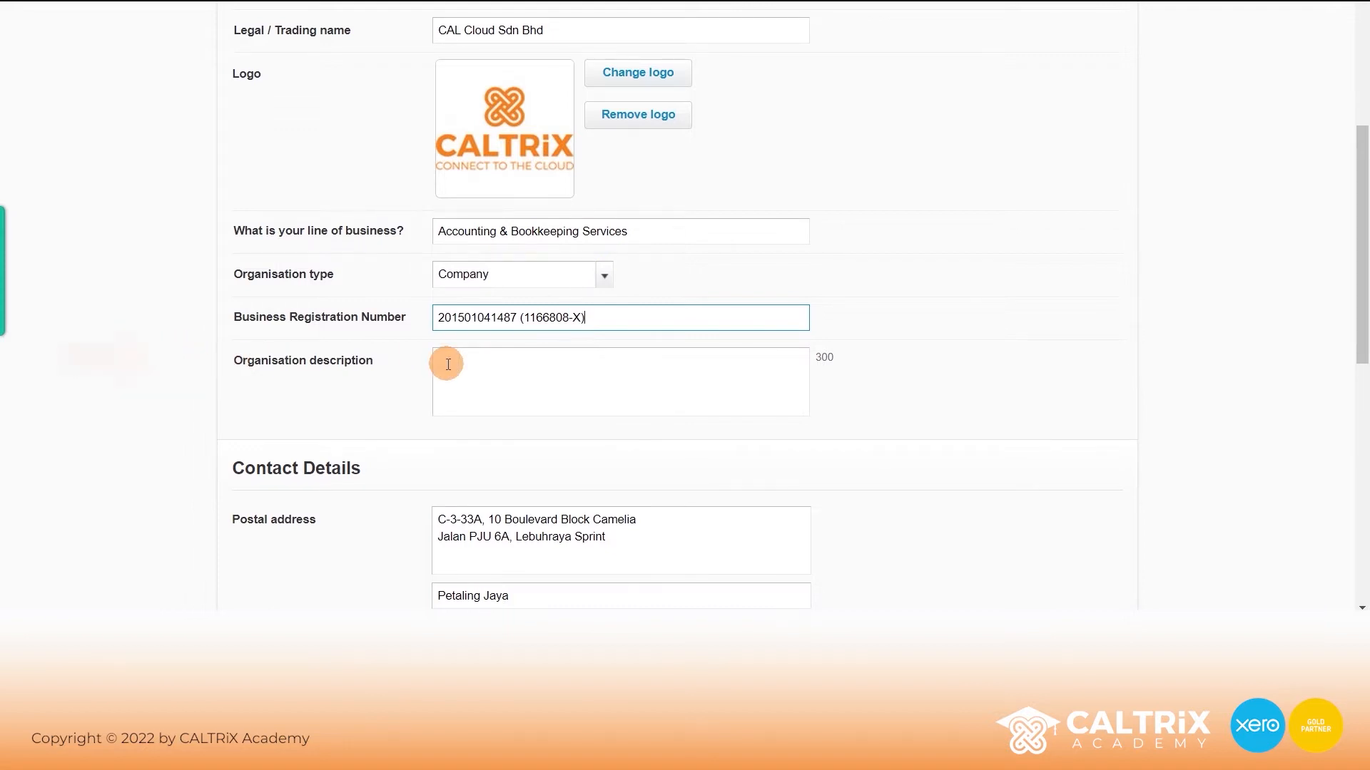
left_click(416, 374)
scroll(414, 378, "down", 3)
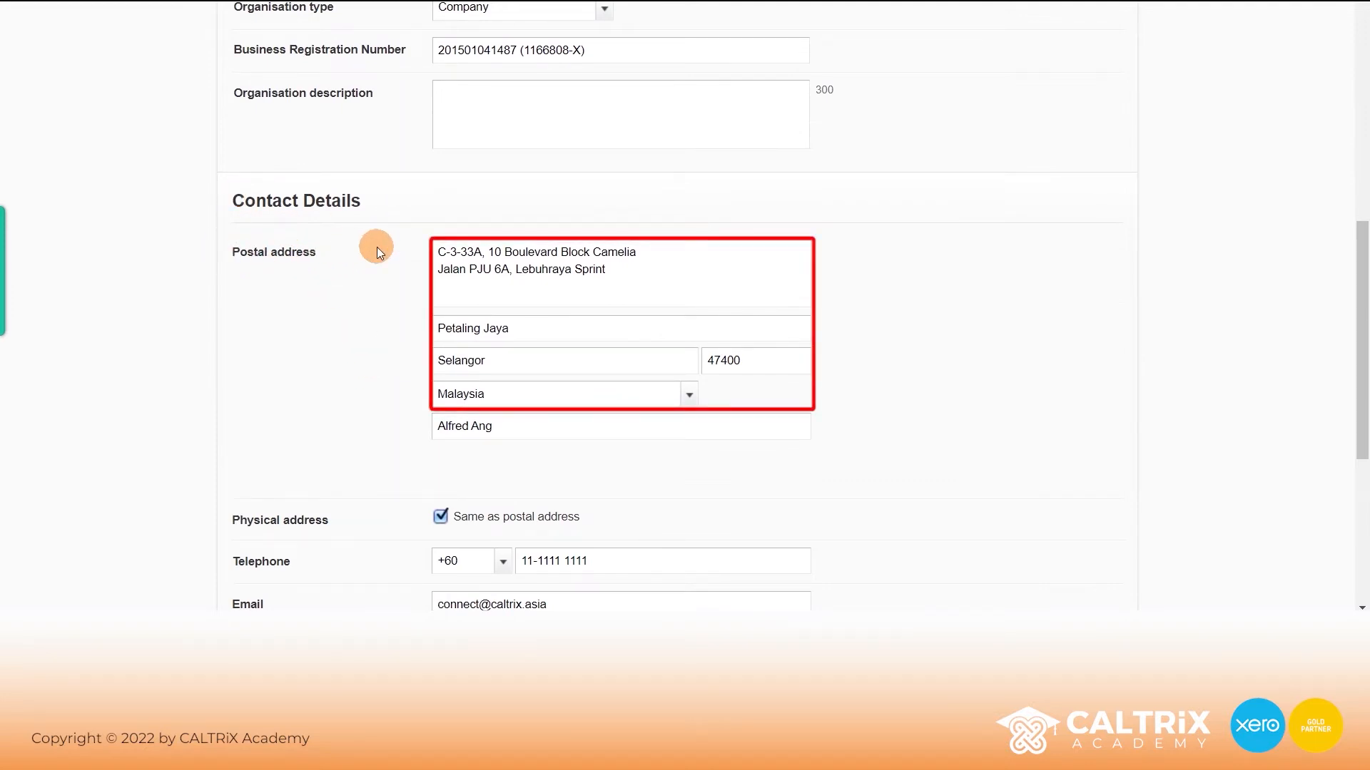
left_click_drag(517, 426, 425, 425)
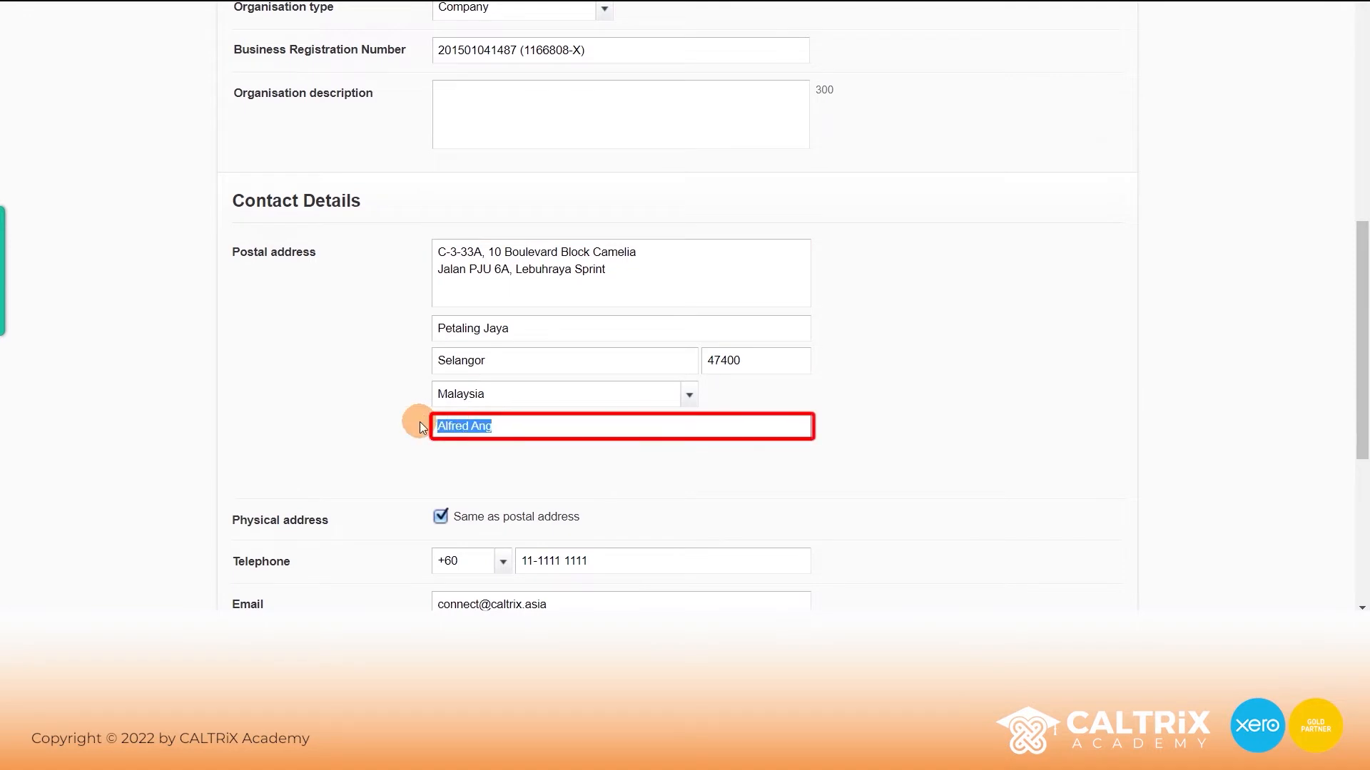
scroll(400, 428, "down", 1)
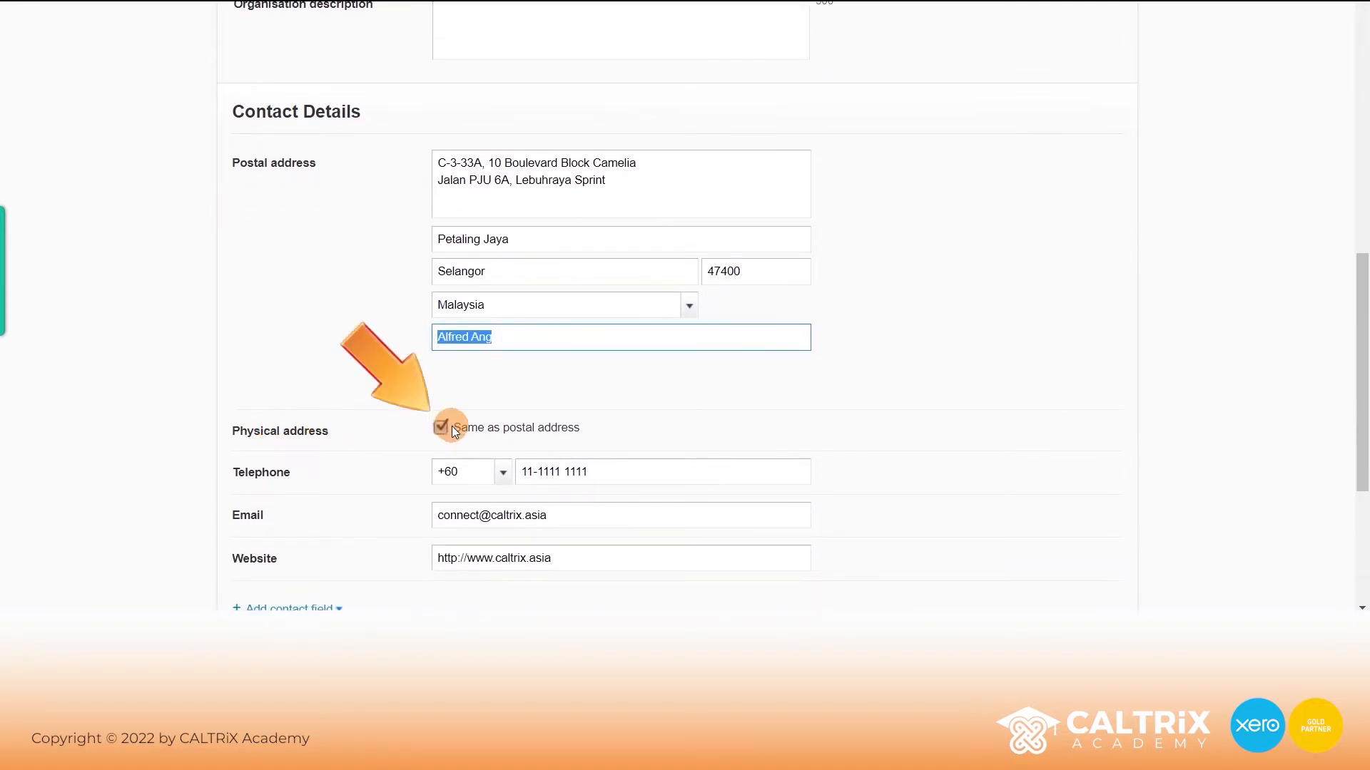
scroll(444, 426, "down", 2)
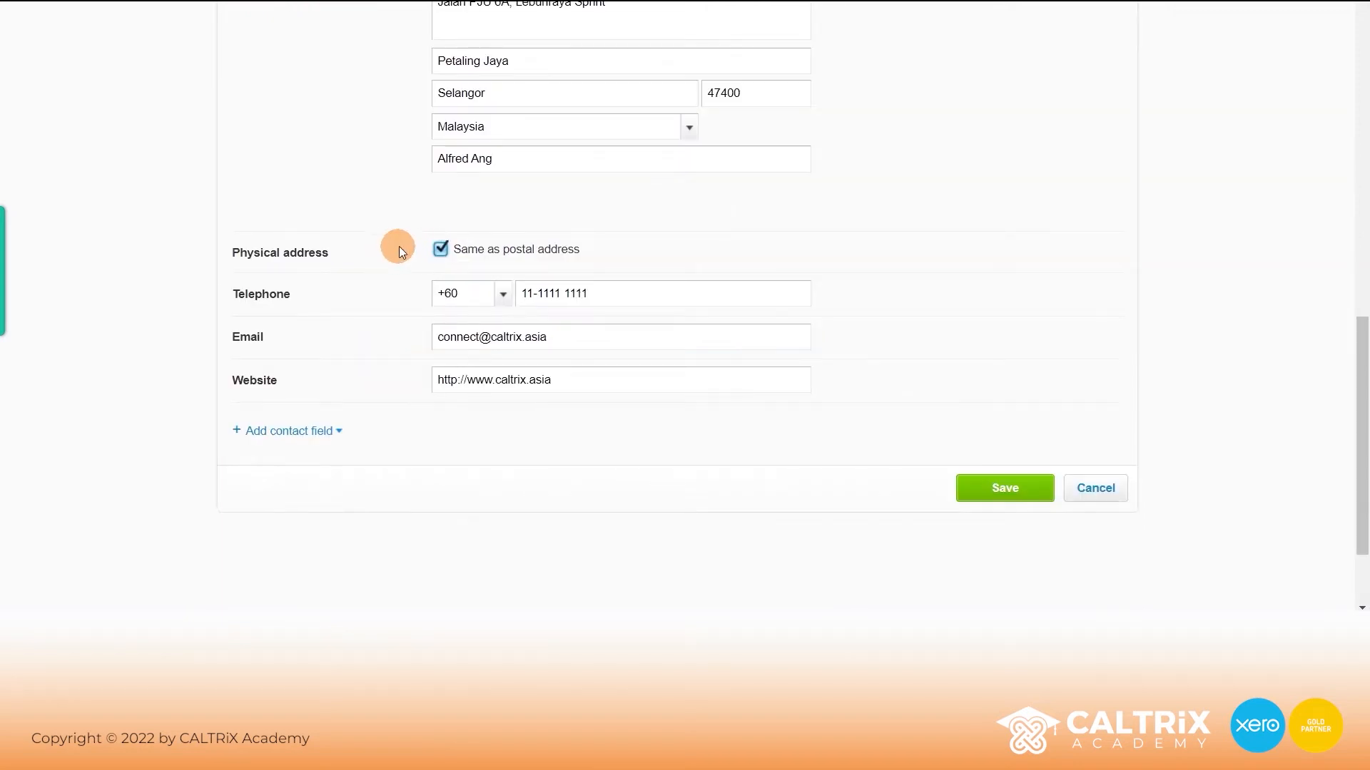
left_click(441, 249)
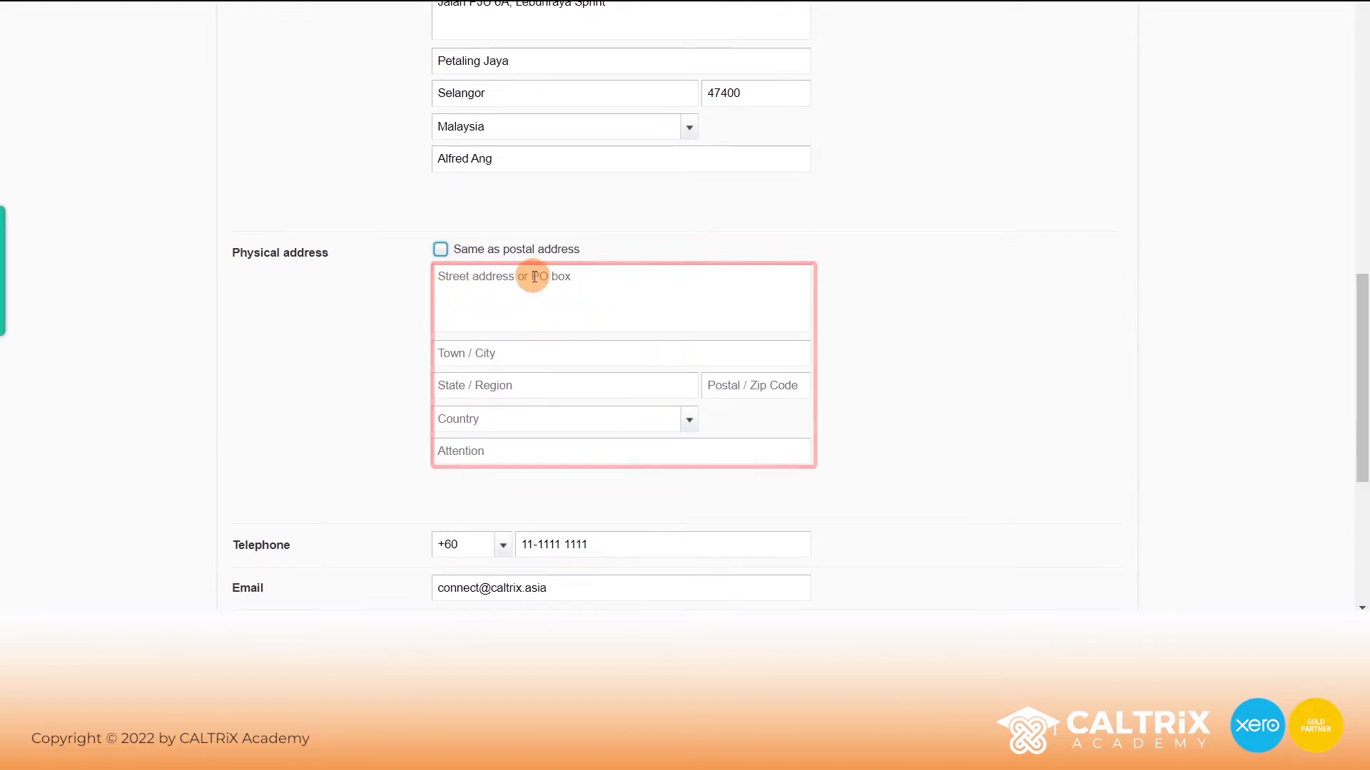
left_click(441, 250)
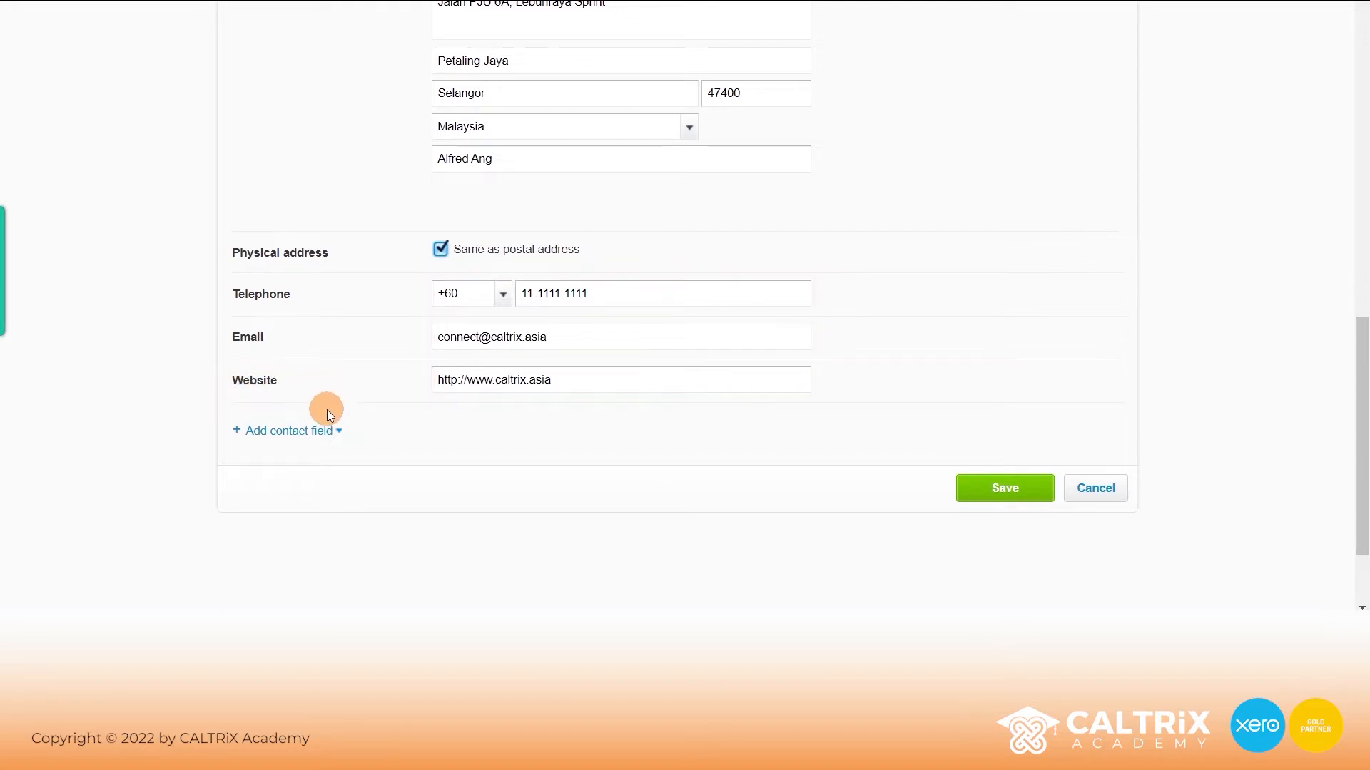
left_click(285, 433)
- Save the updated organisation details
left_click(1007, 489)
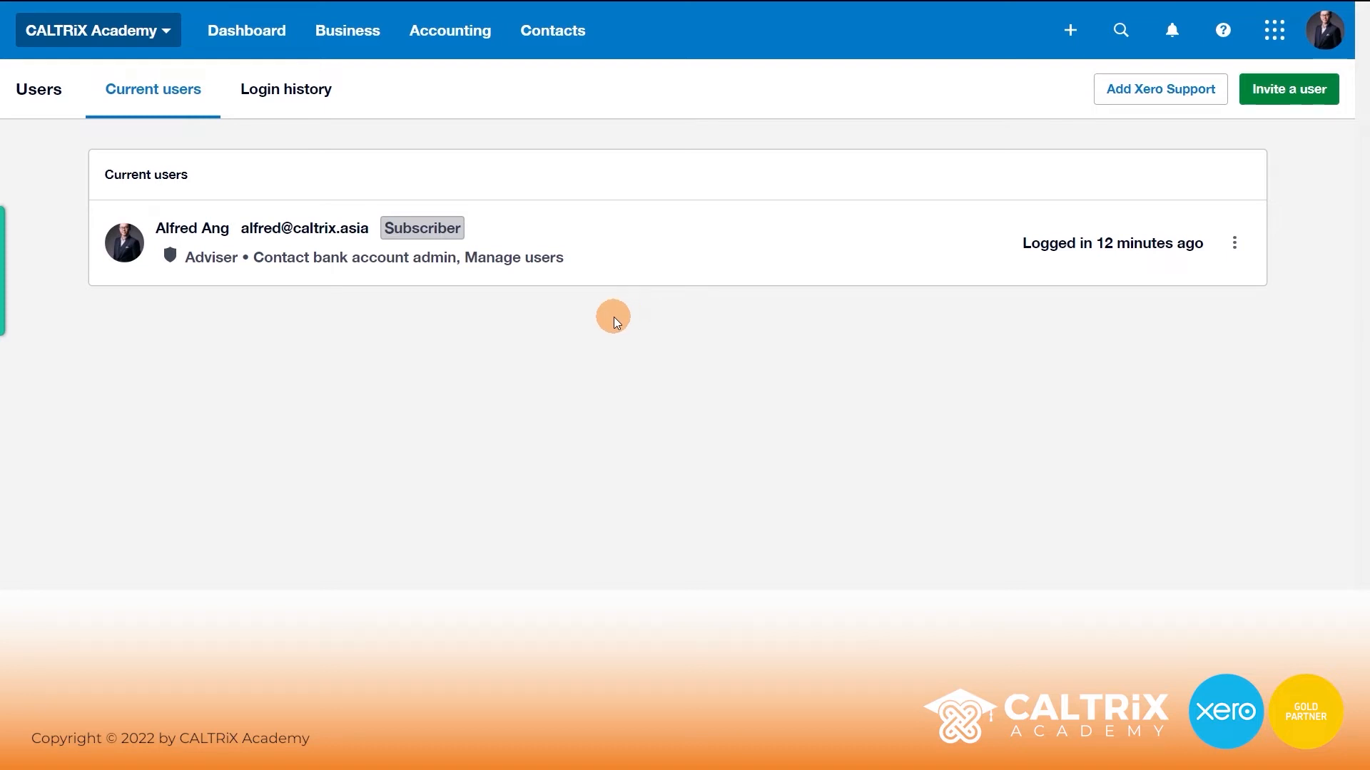
- Start a new user invitation and enter the invitee's first and last name
left_click(1271, 91)
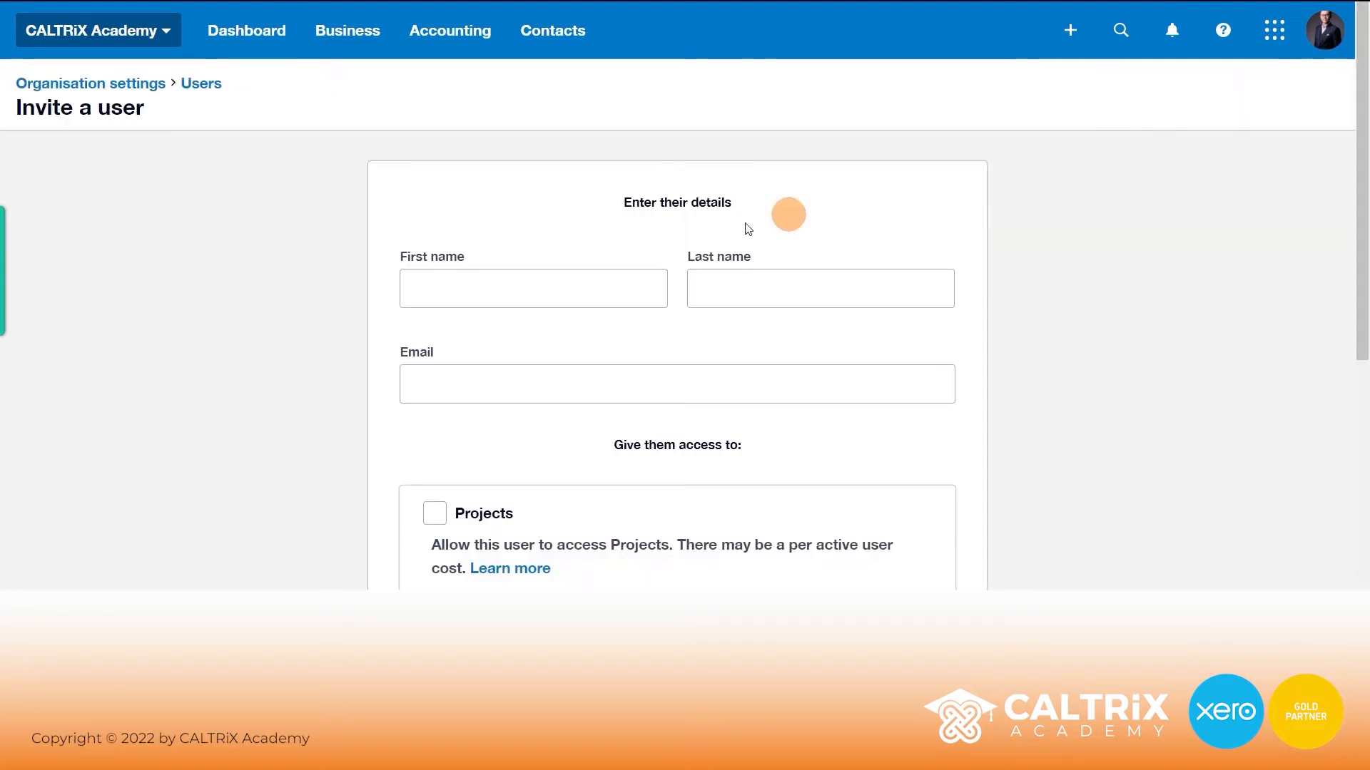
left_click(551, 288)
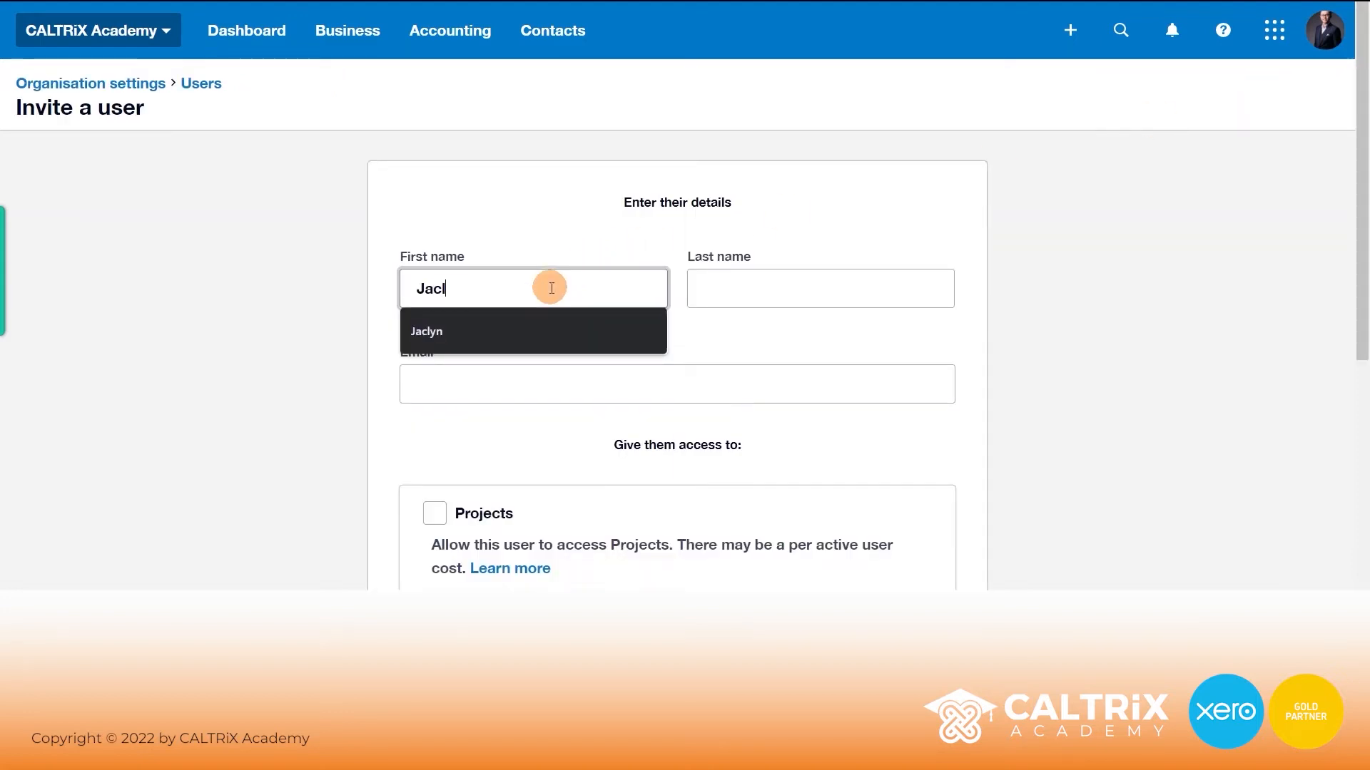
key("Tab")
- Fill in the invitee's e-mail address and tick Business and accounting access
key("Tab")
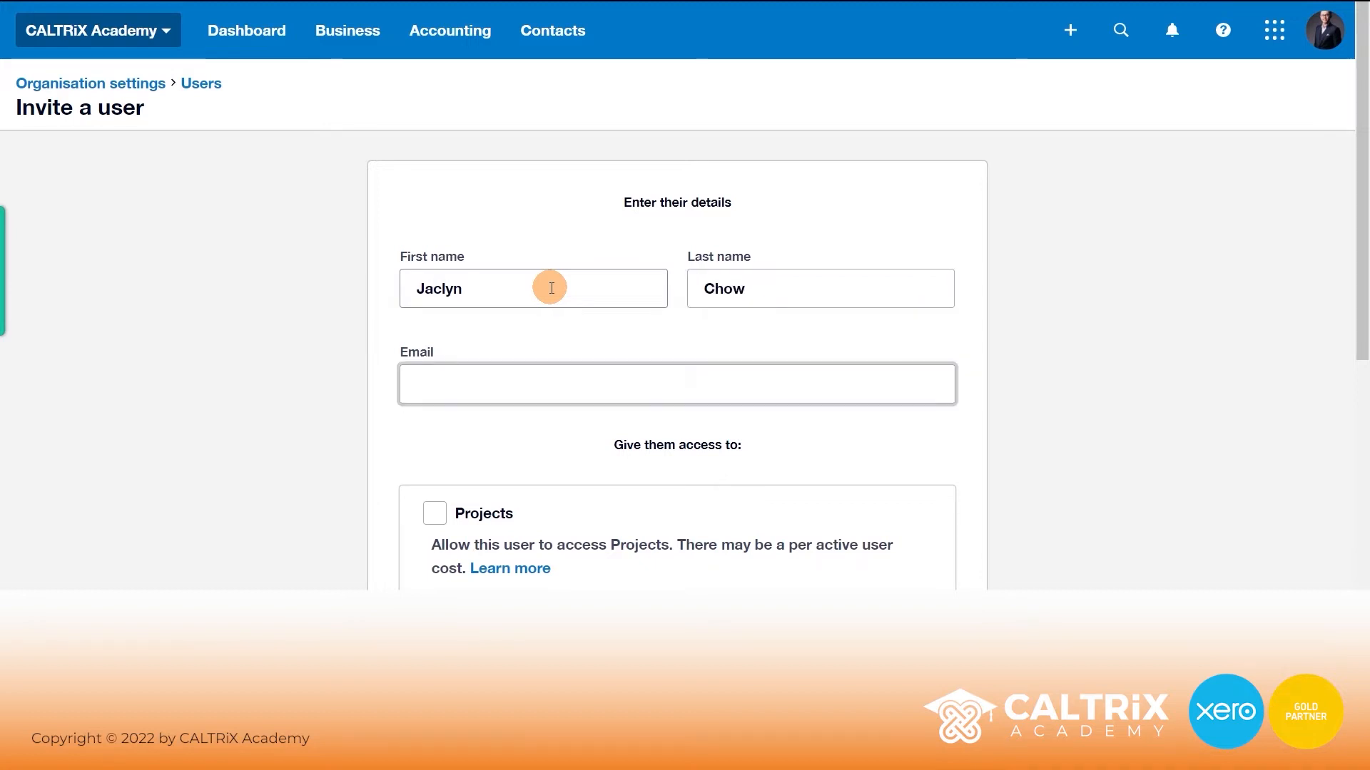
type("jacl")
key("Down")
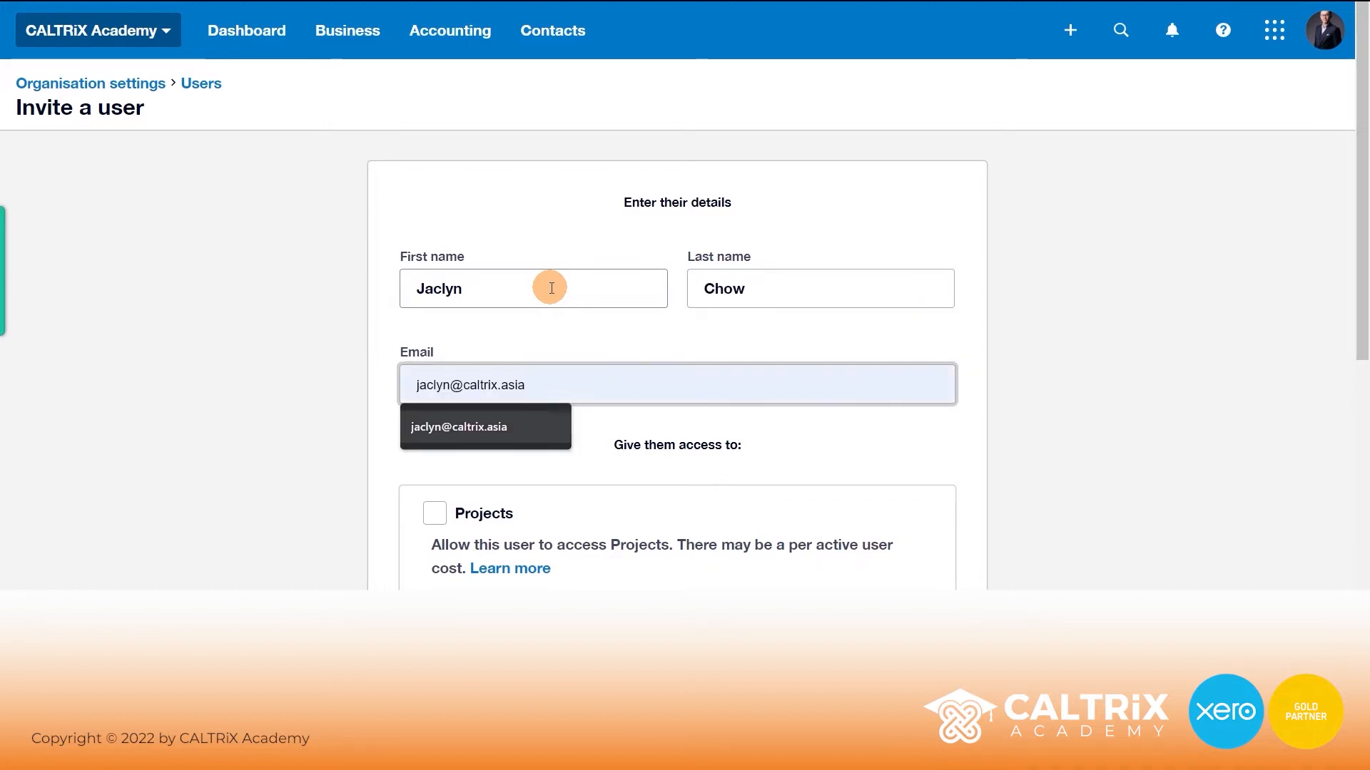
key("Return")
scroll(378, 306, "down", 5)
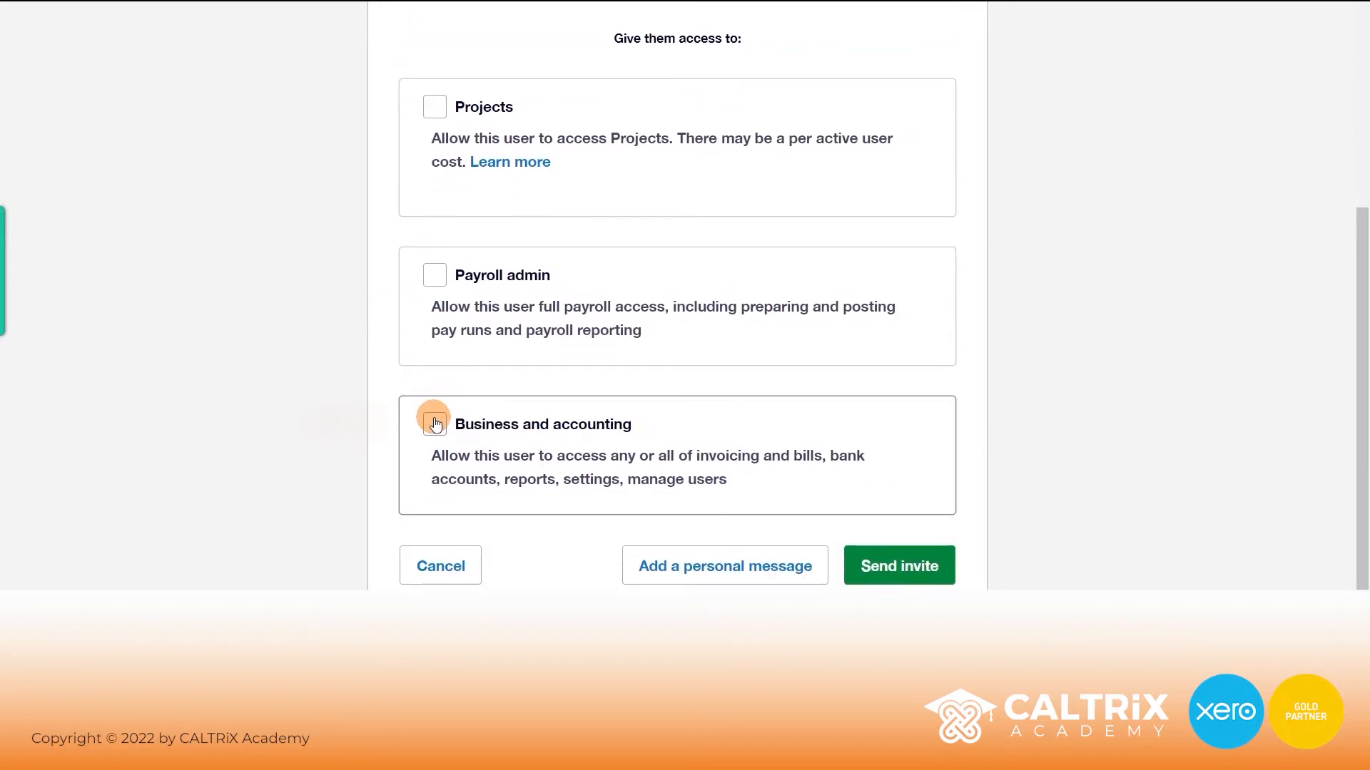
left_click(435, 424)
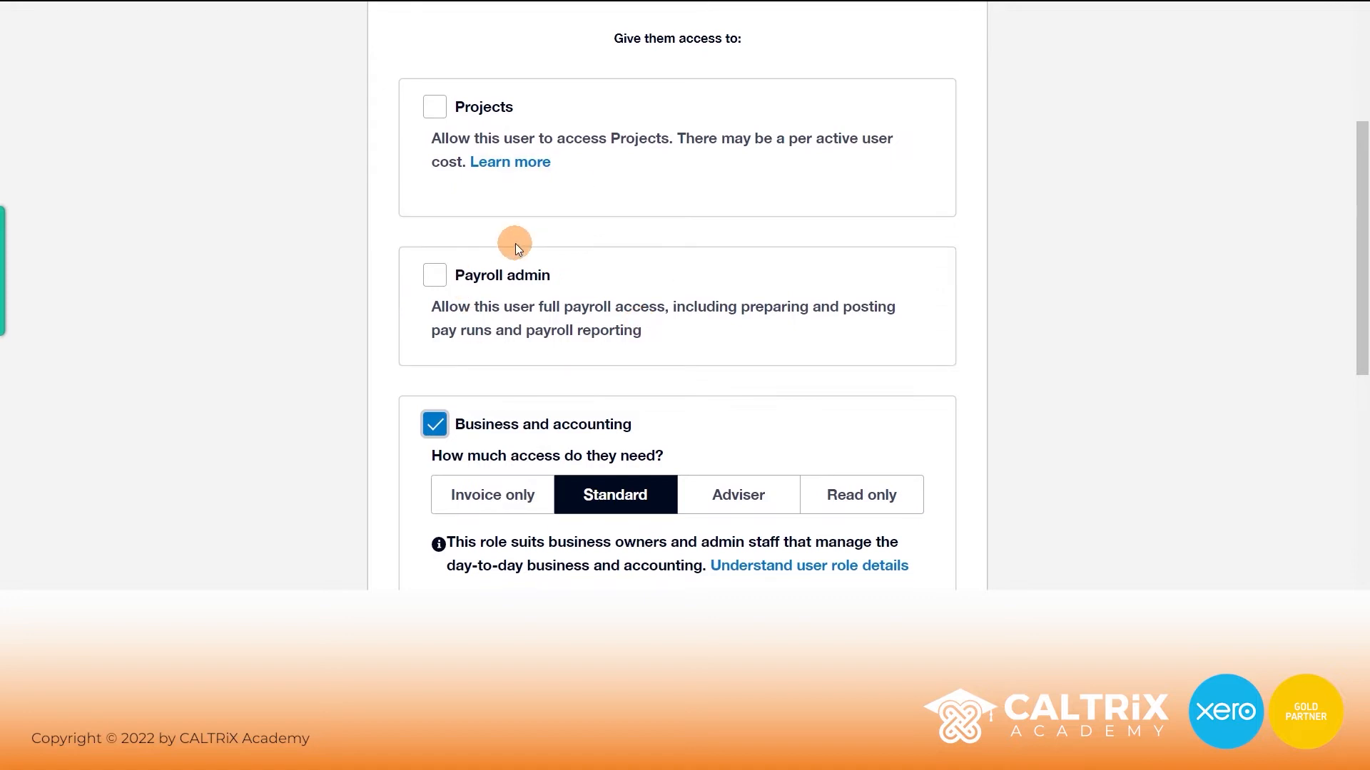
- Set the invited user's Business and accounting access level to Invoice only
scroll(383, 305, "down", 3)
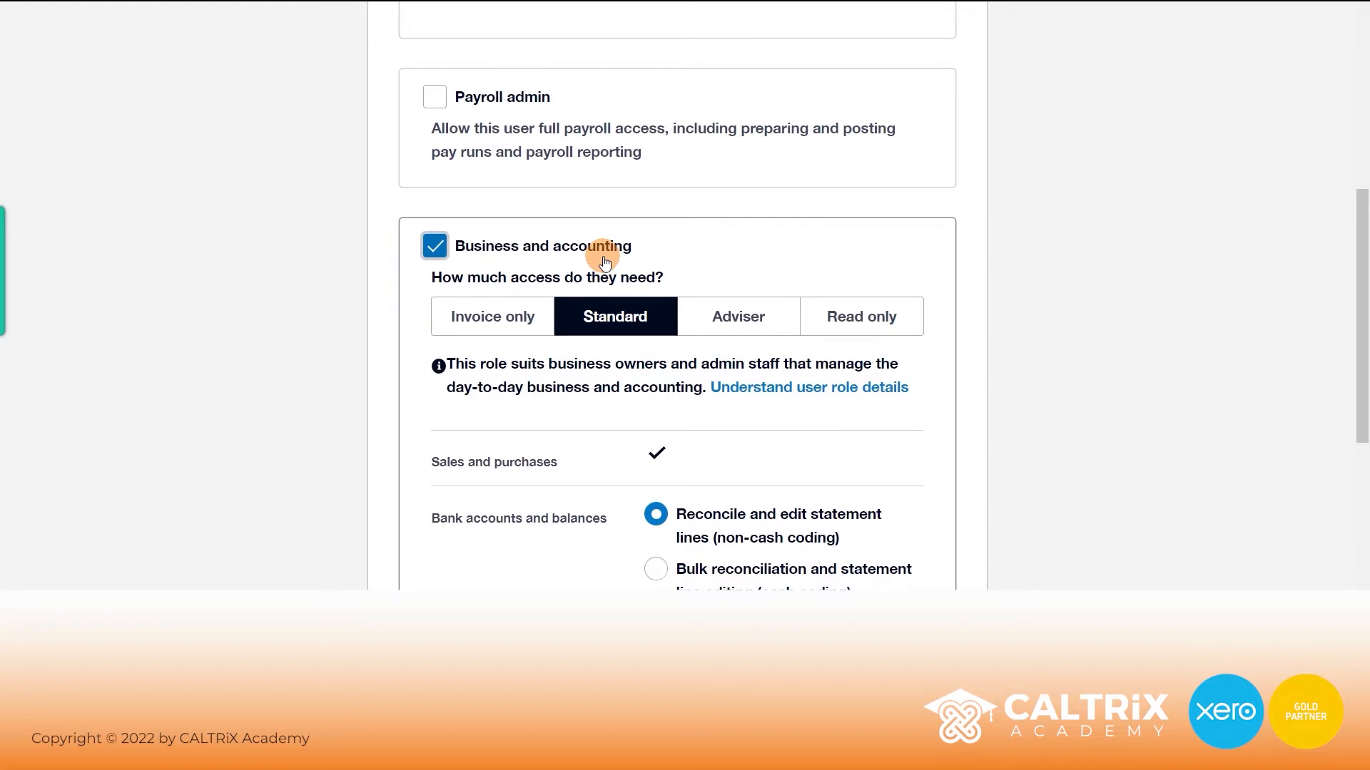
key("Tab")
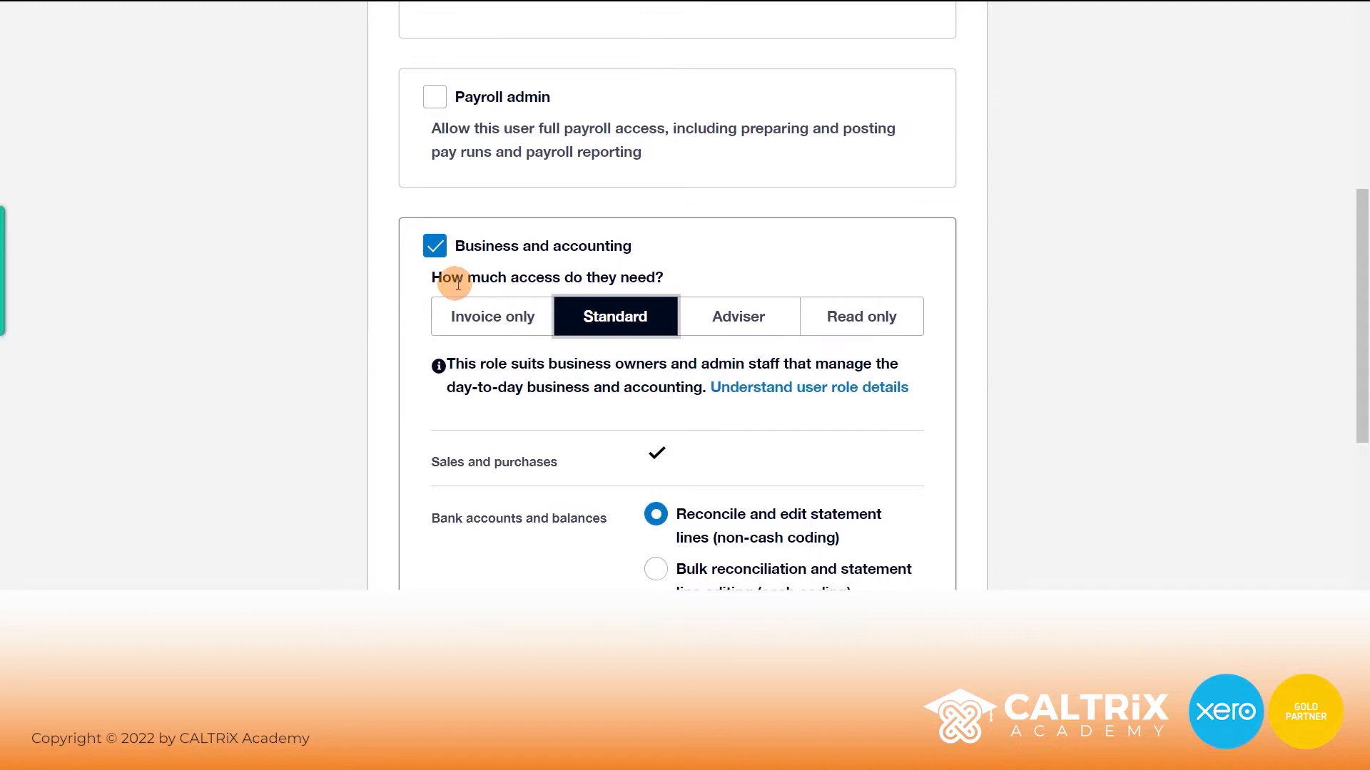
left_click(467, 325)
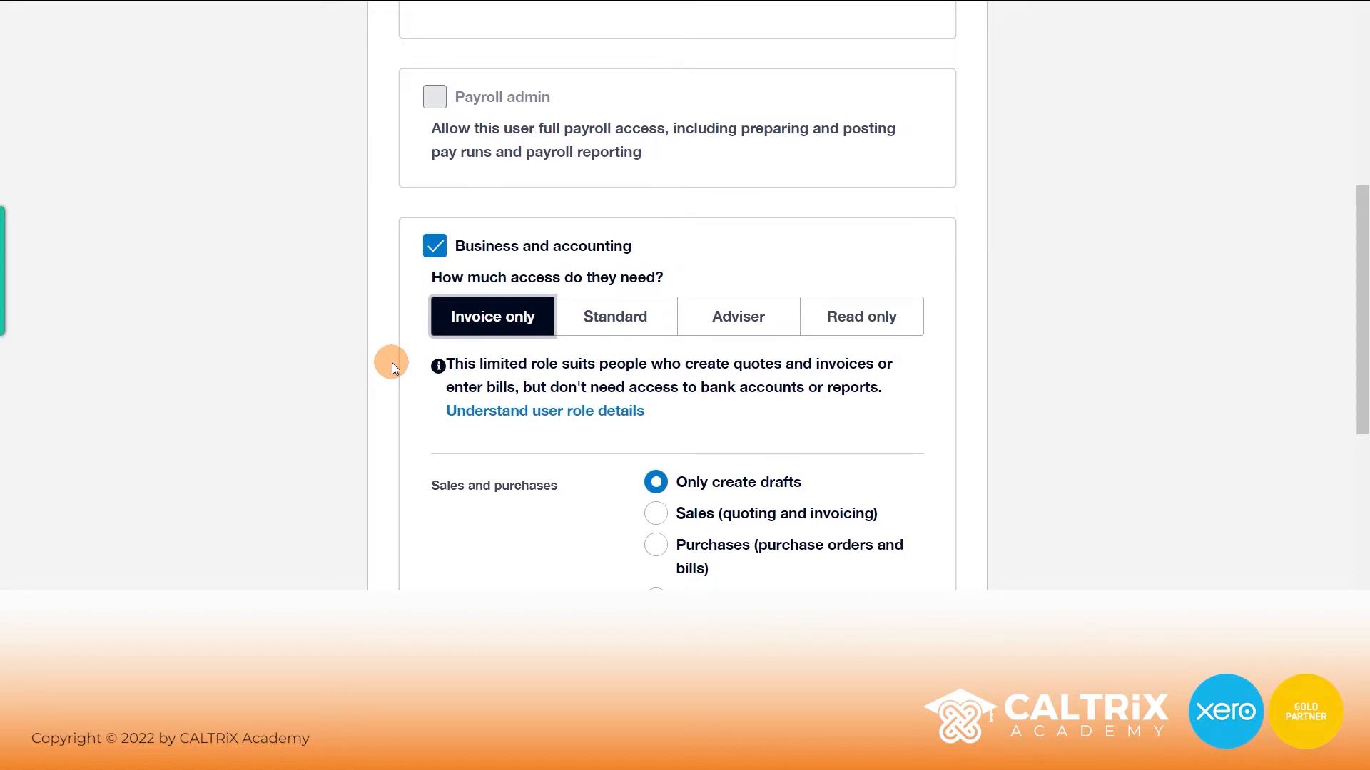
- Set Sales and purchases to Approve and pay and tick Bank account admin
scroll(421, 353, "down", 3)
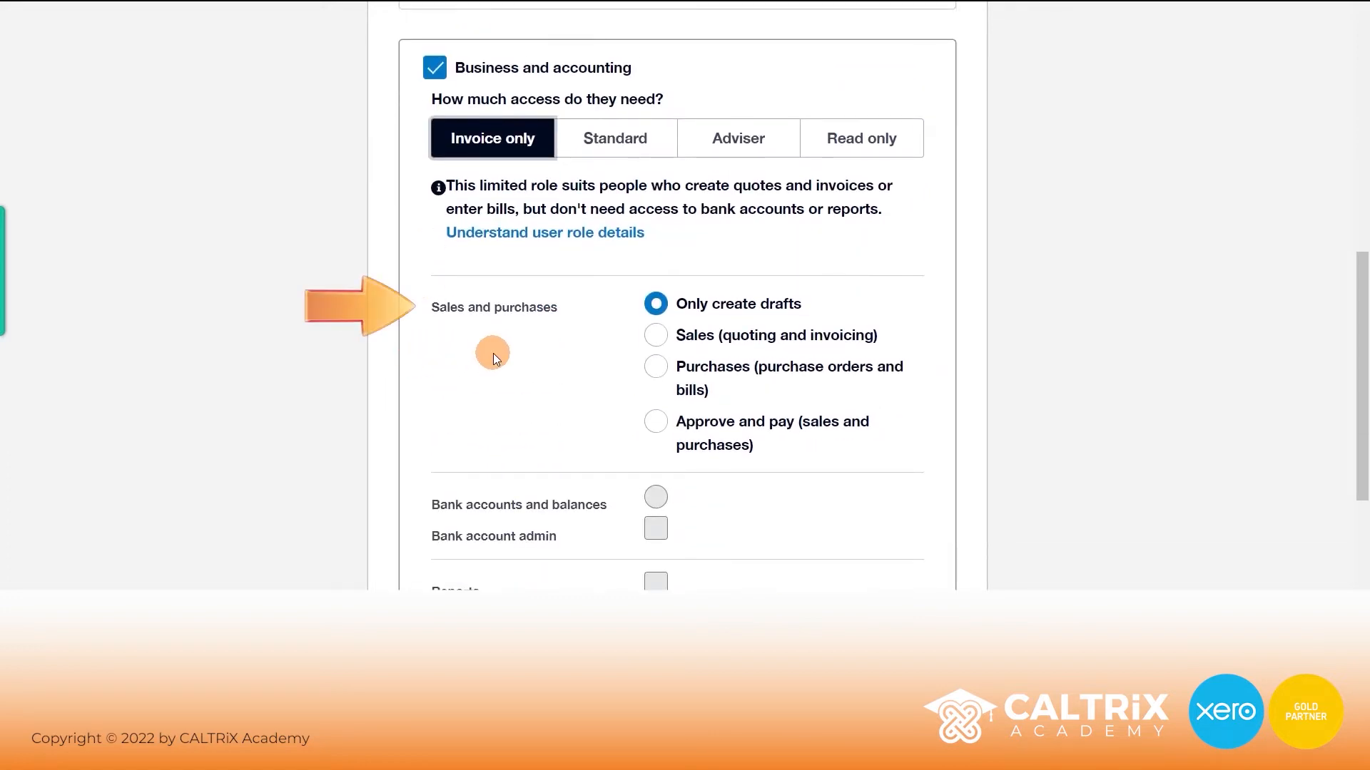
left_click_drag(430, 307, 558, 311)
left_click(559, 312)
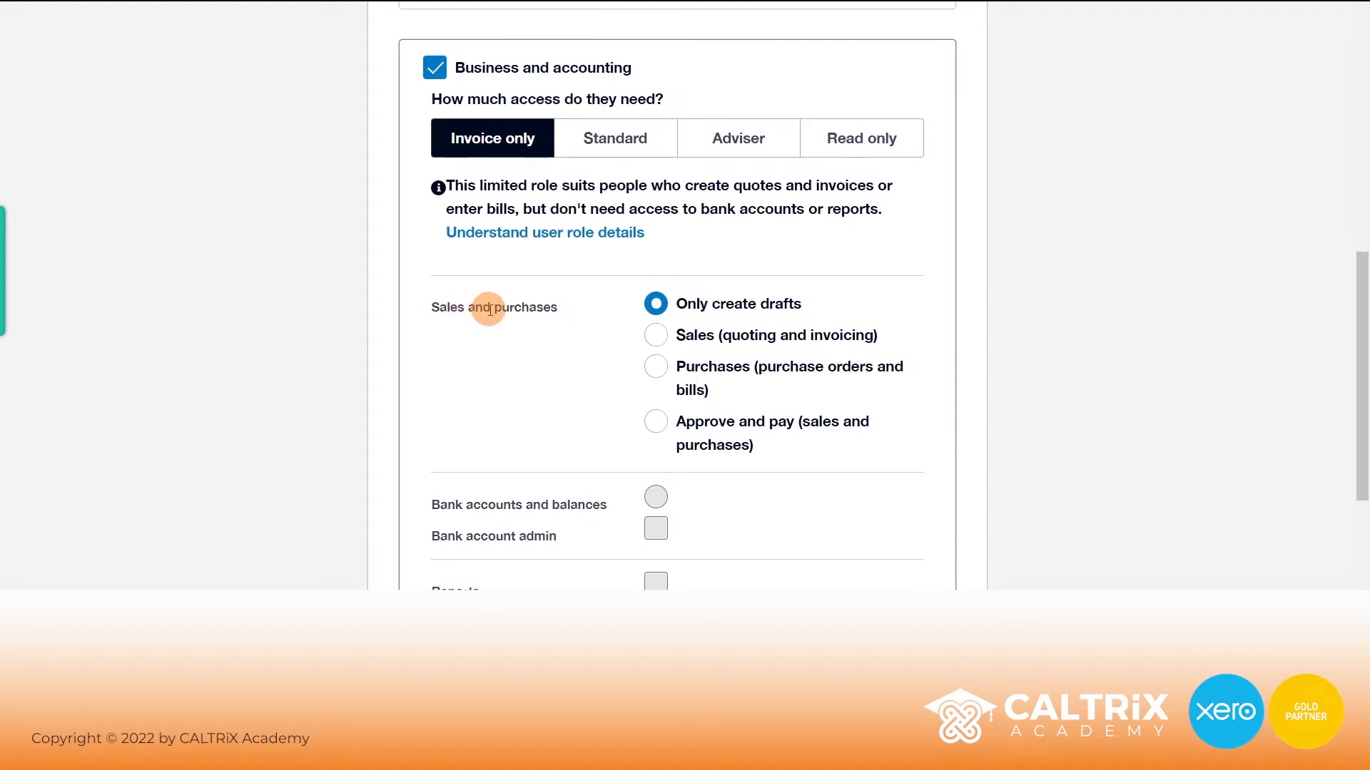
left_click(655, 334)
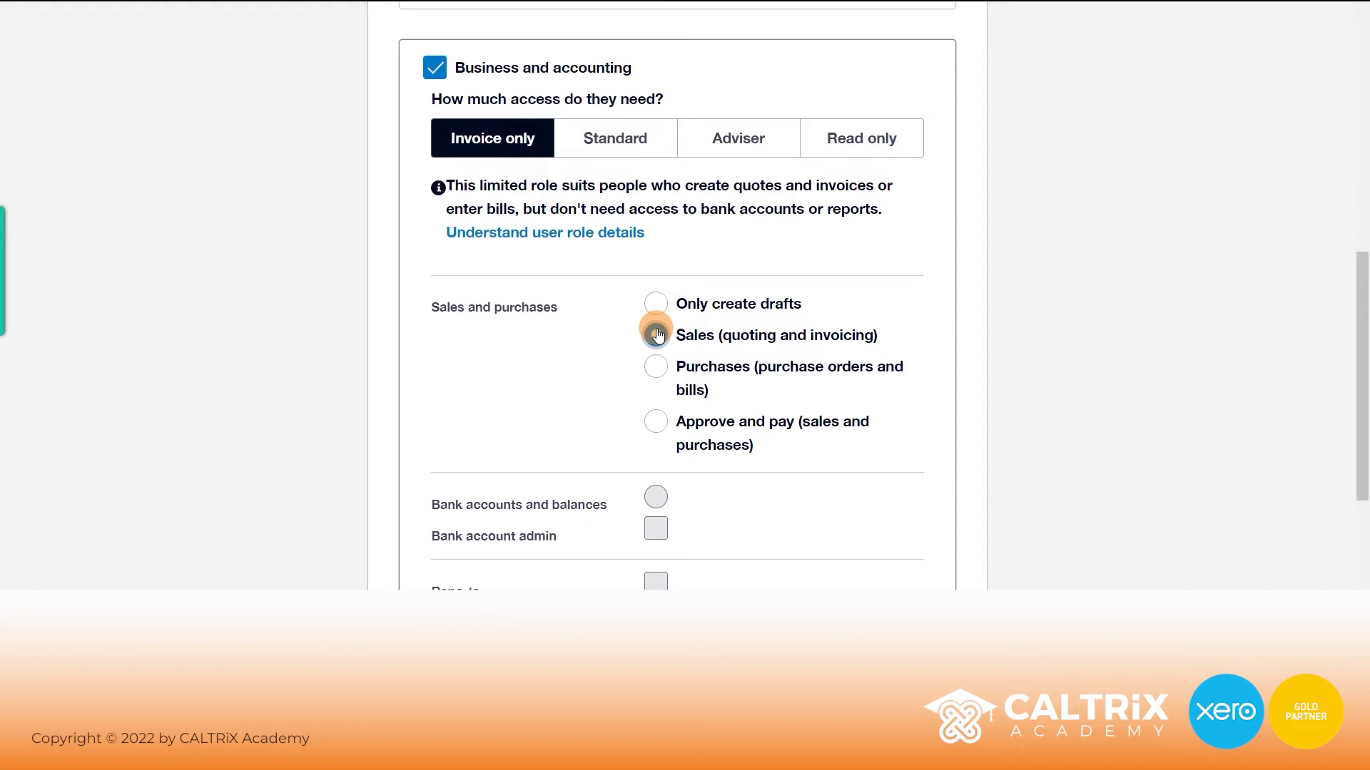
left_click(652, 367)
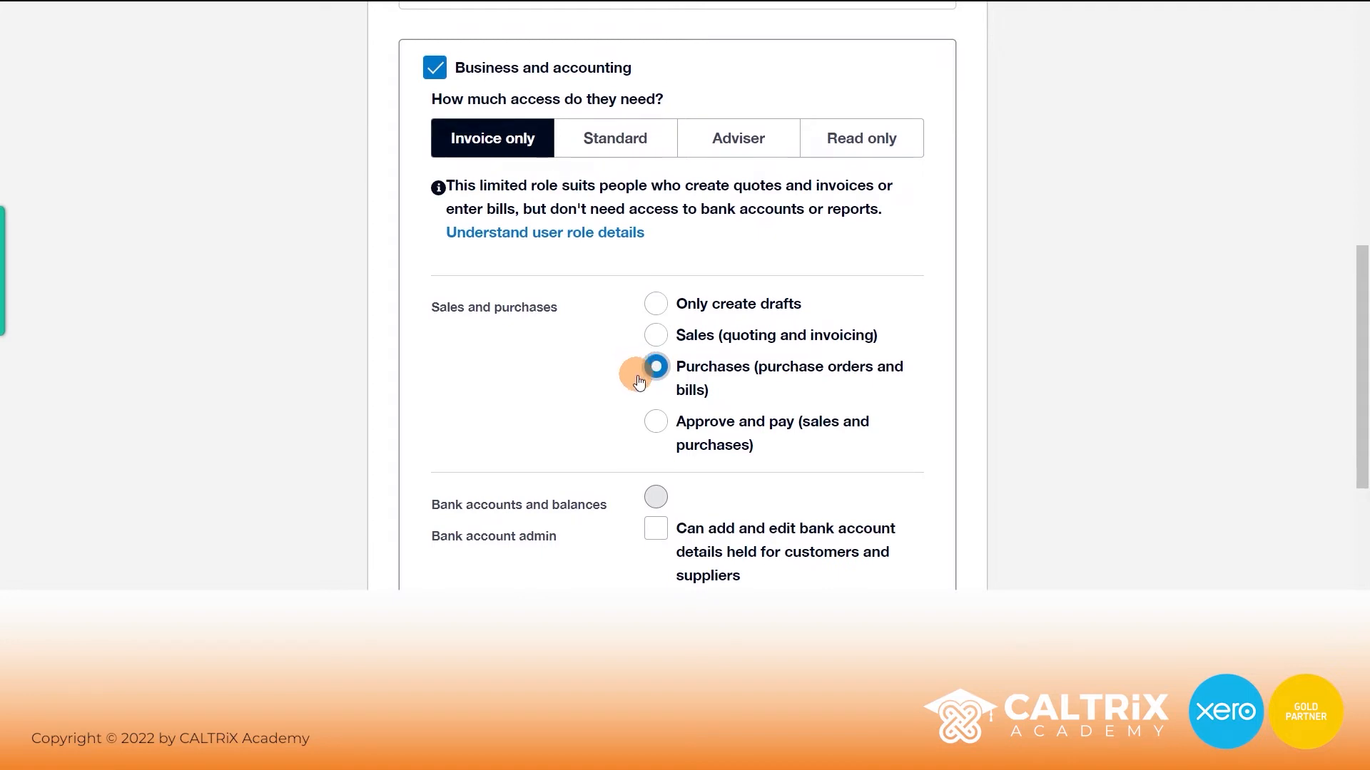
left_click(655, 425)
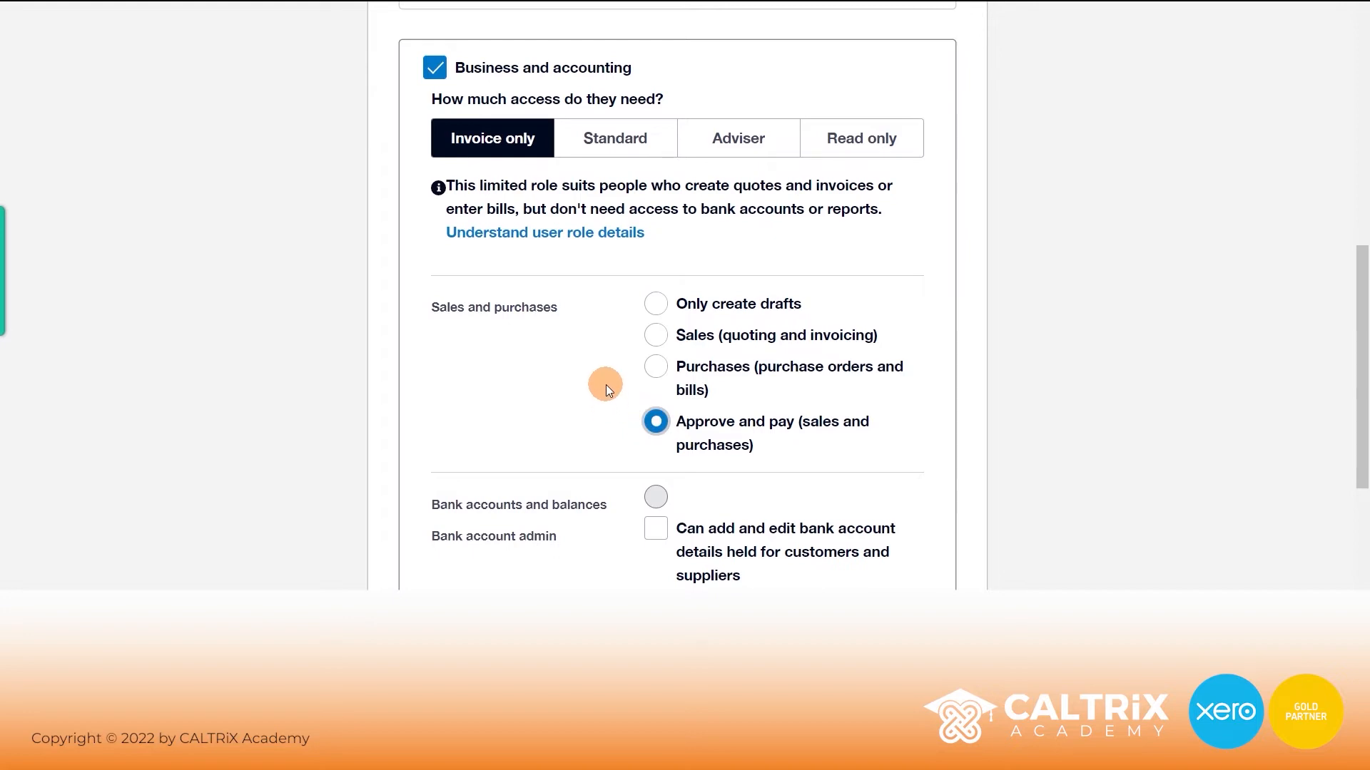
scroll(605, 384, "down", 4)
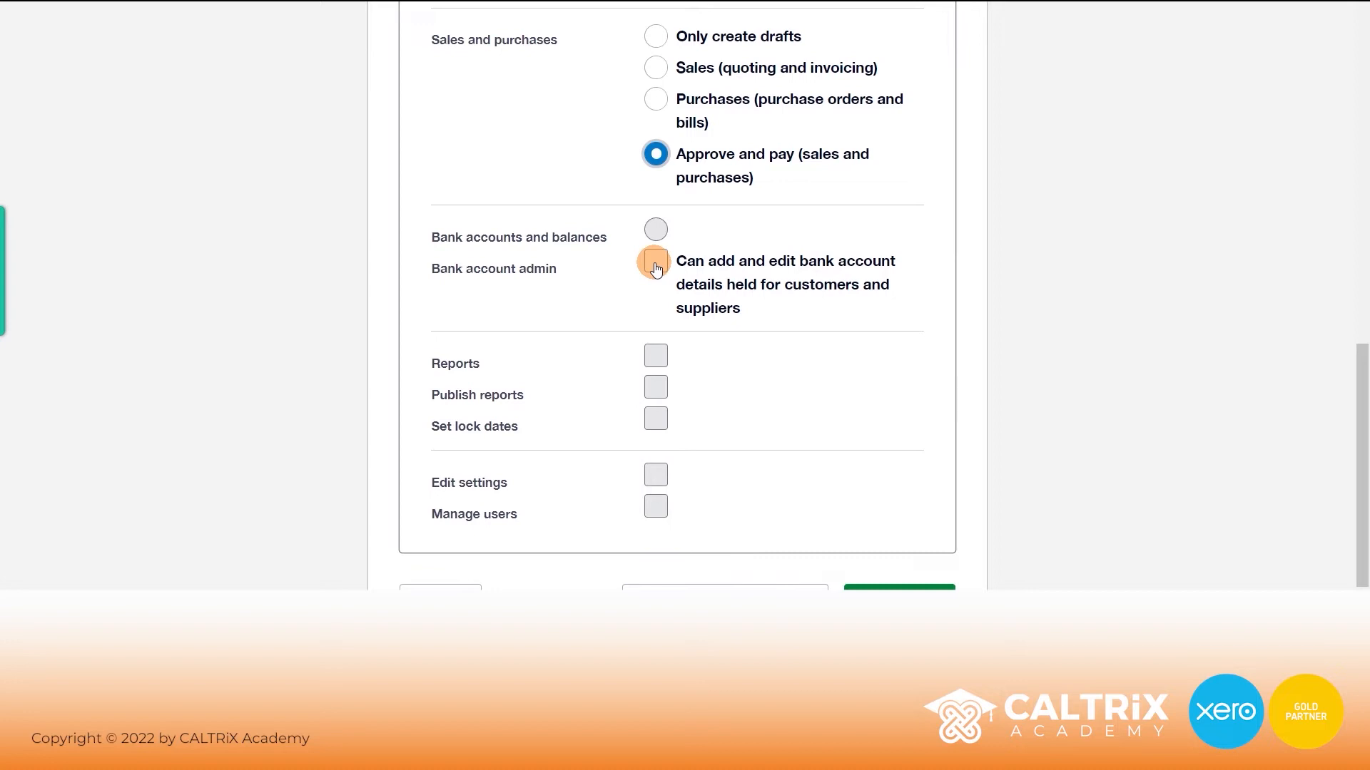
left_click(655, 264)
scroll(655, 265, "up", 5)
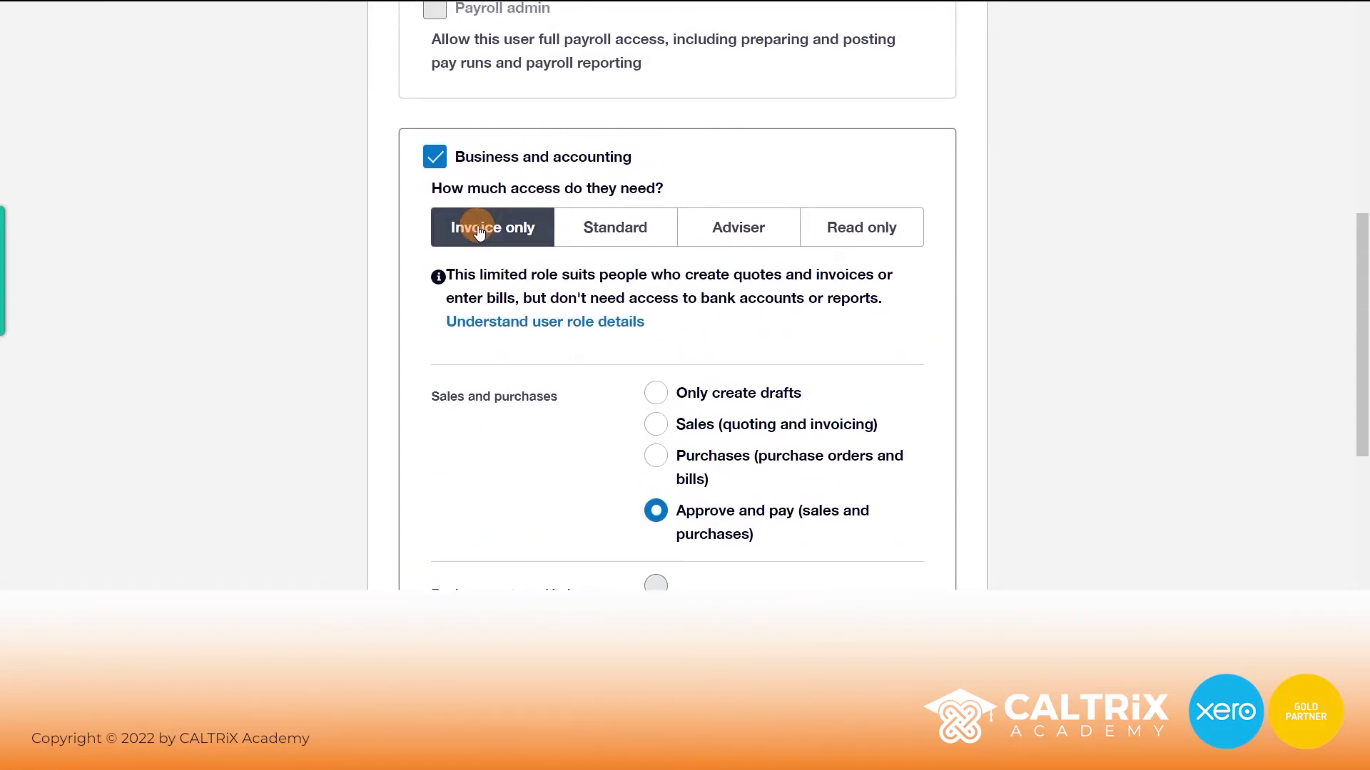
- Try Standard with View and rerun reports and Manage users ticked, then choose Adviser
left_click(599, 229)
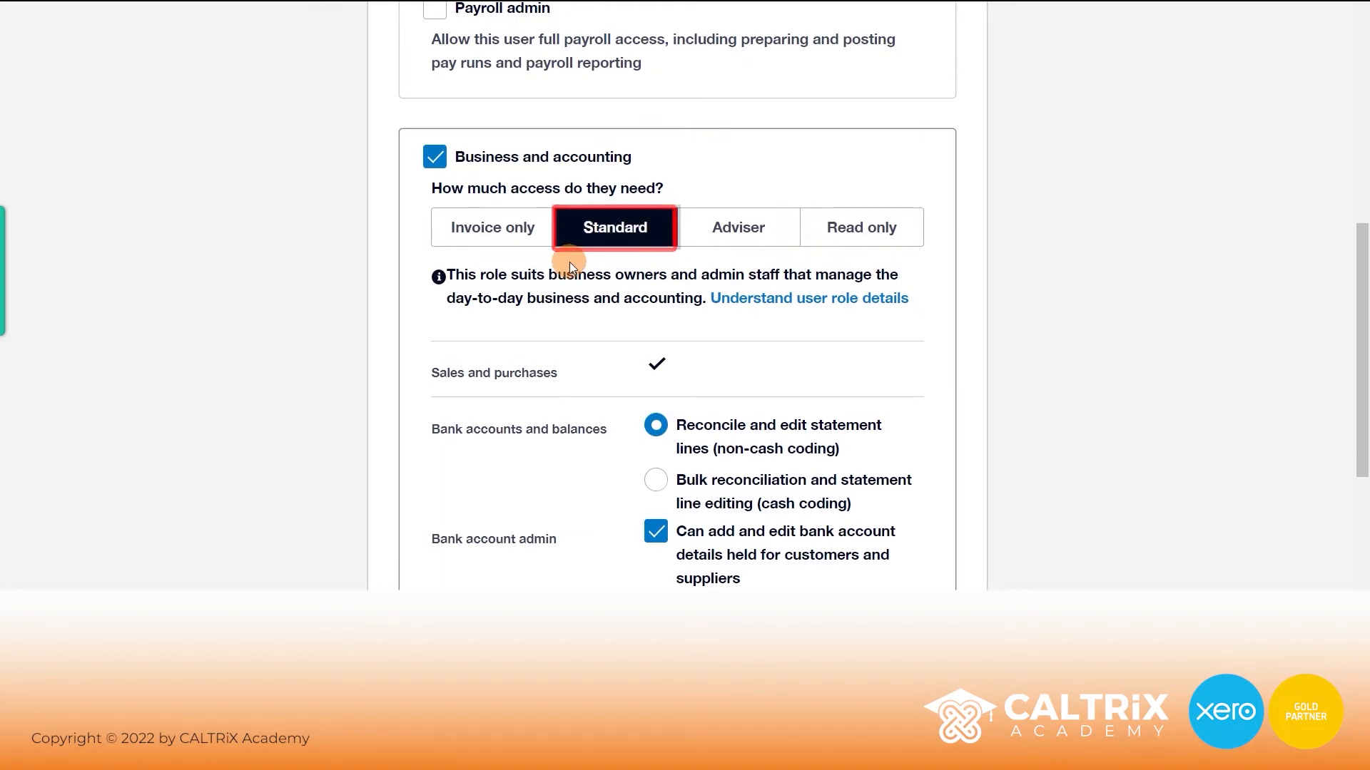
left_click_drag(433, 370, 555, 370)
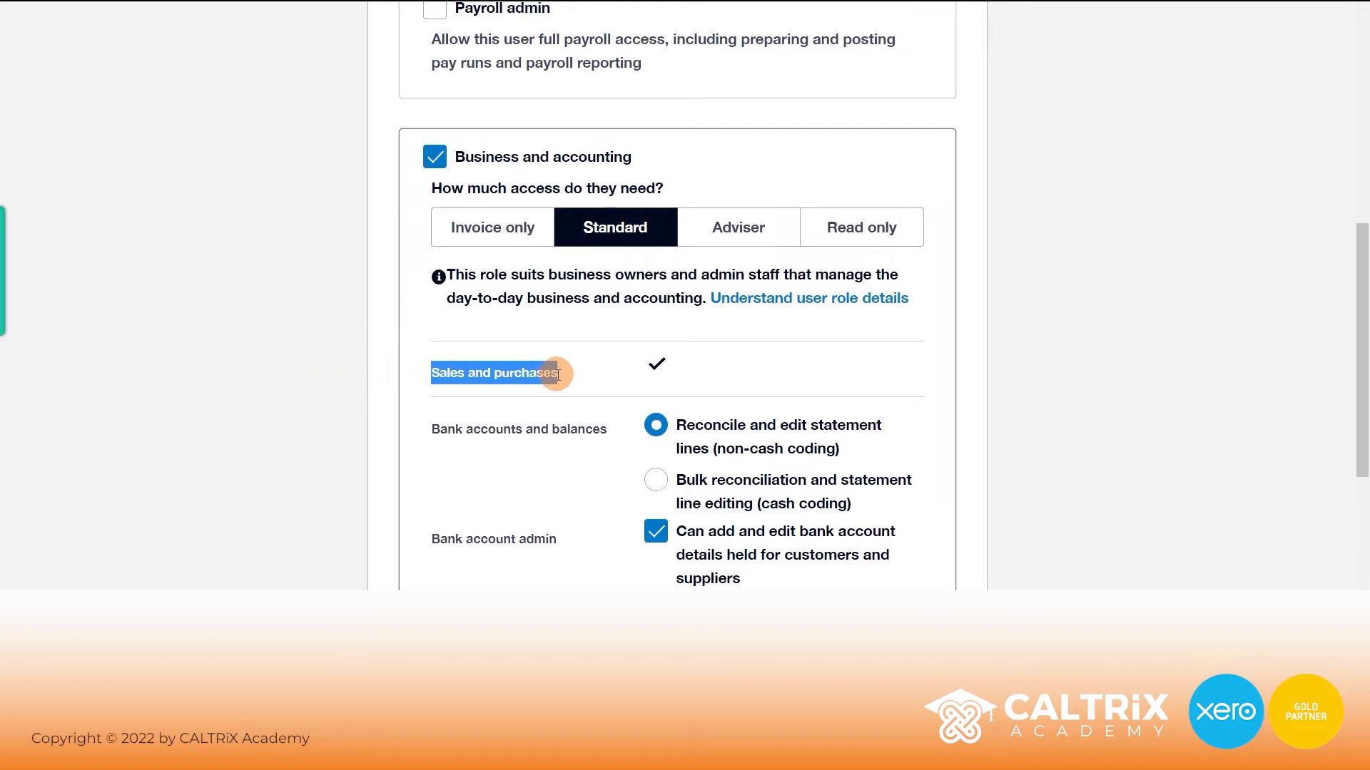
left_click(595, 366)
scroll(638, 392, "down", 3)
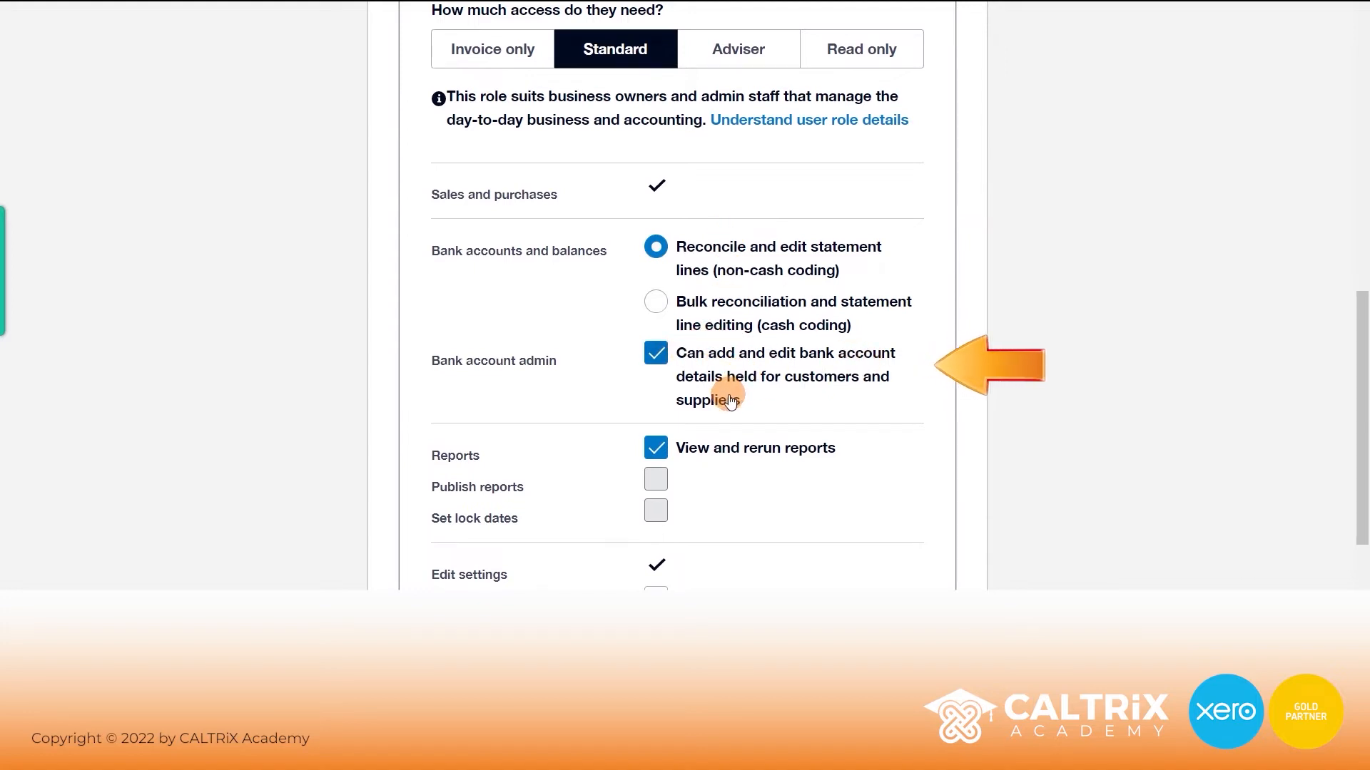
scroll(731, 401, "down", 2)
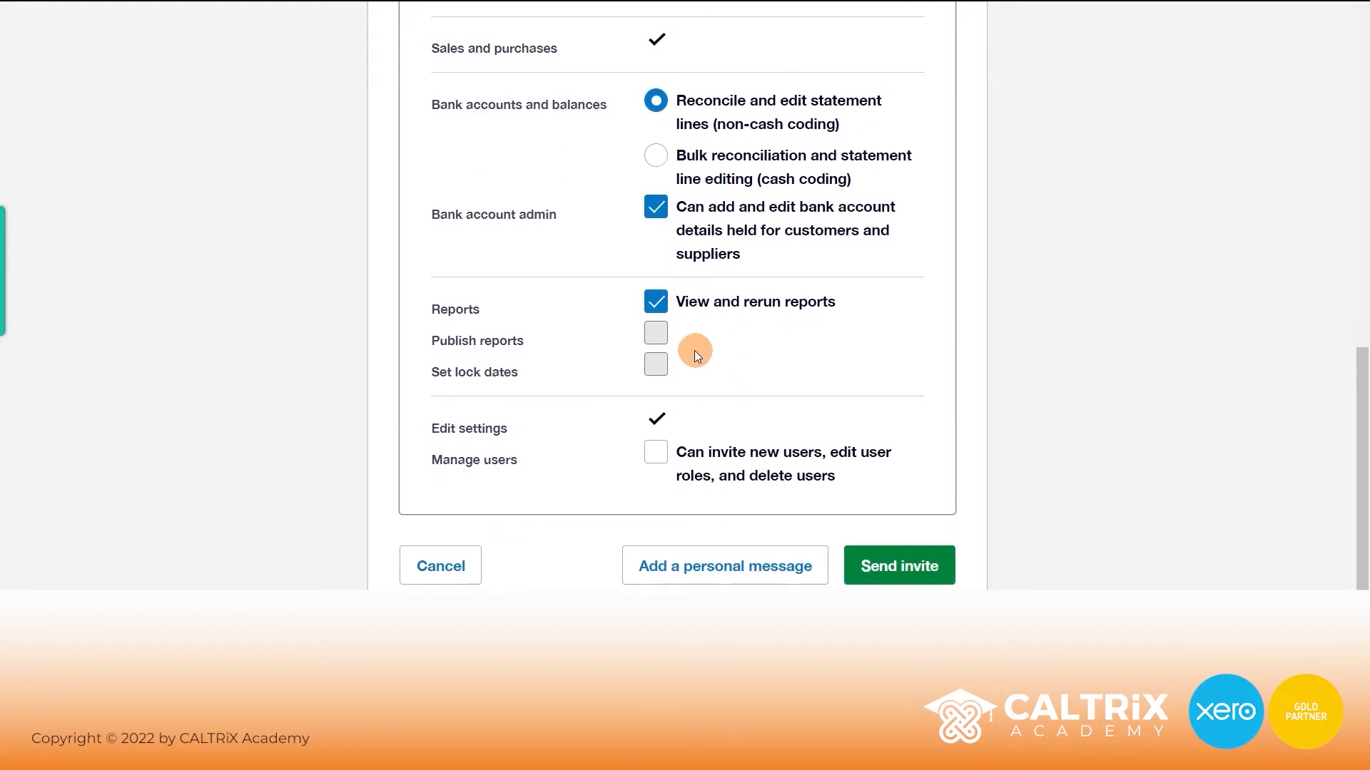
left_click(655, 304)
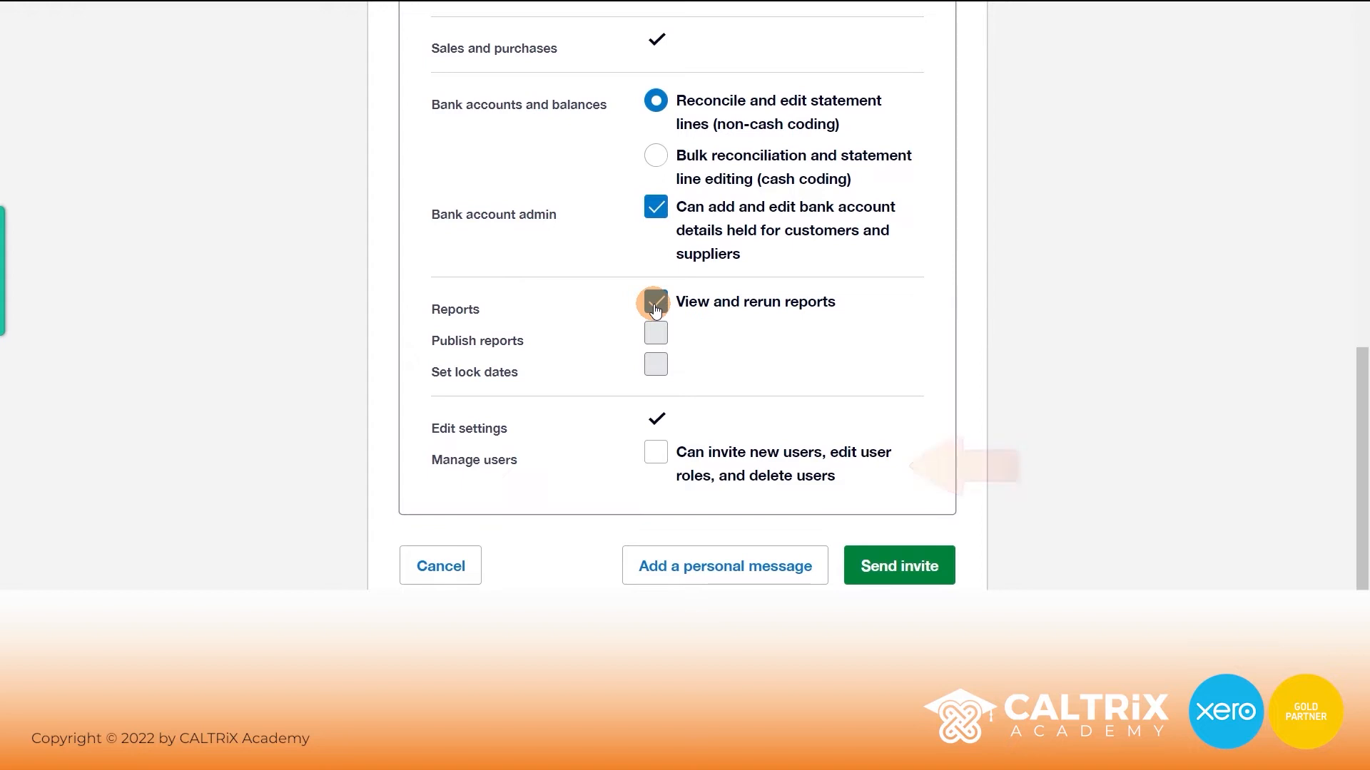
left_click(657, 453)
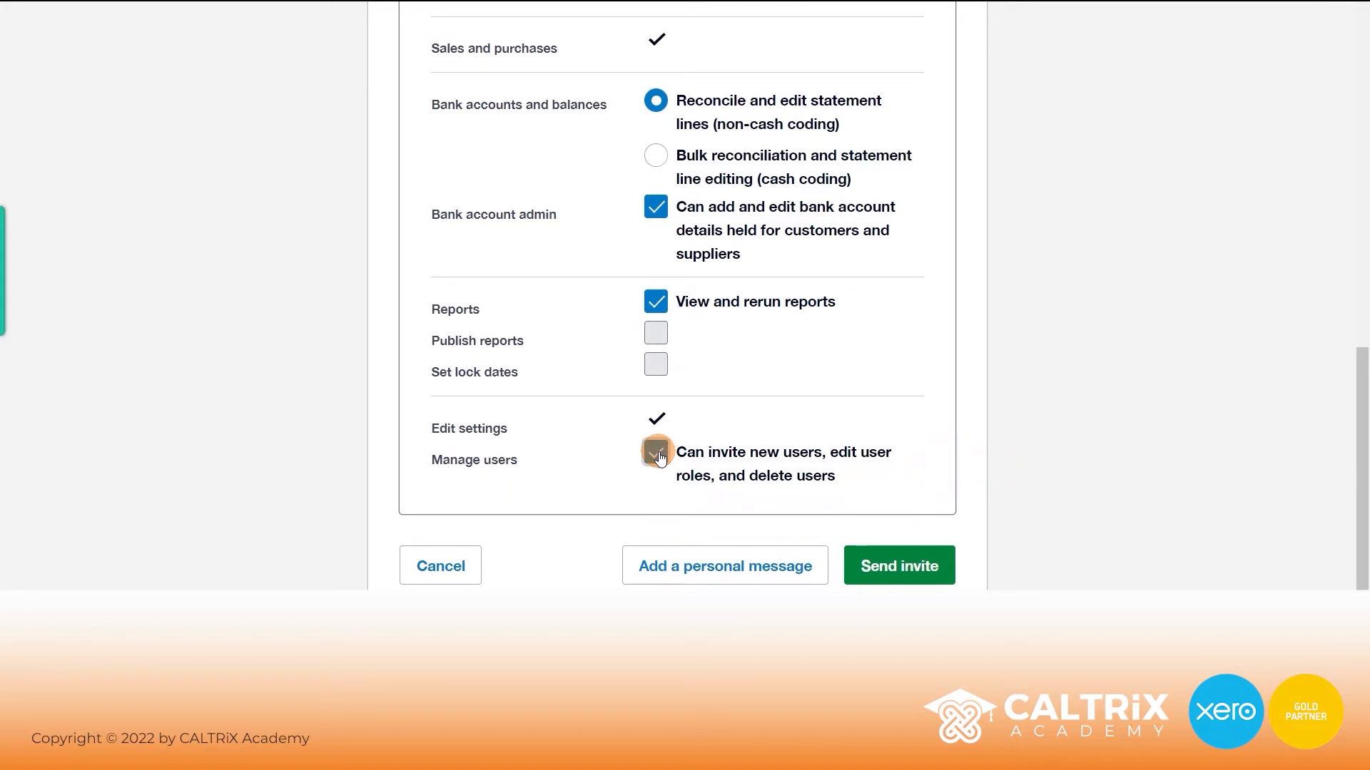
scroll(725, 327, "up", 5)
left_click(731, 262)
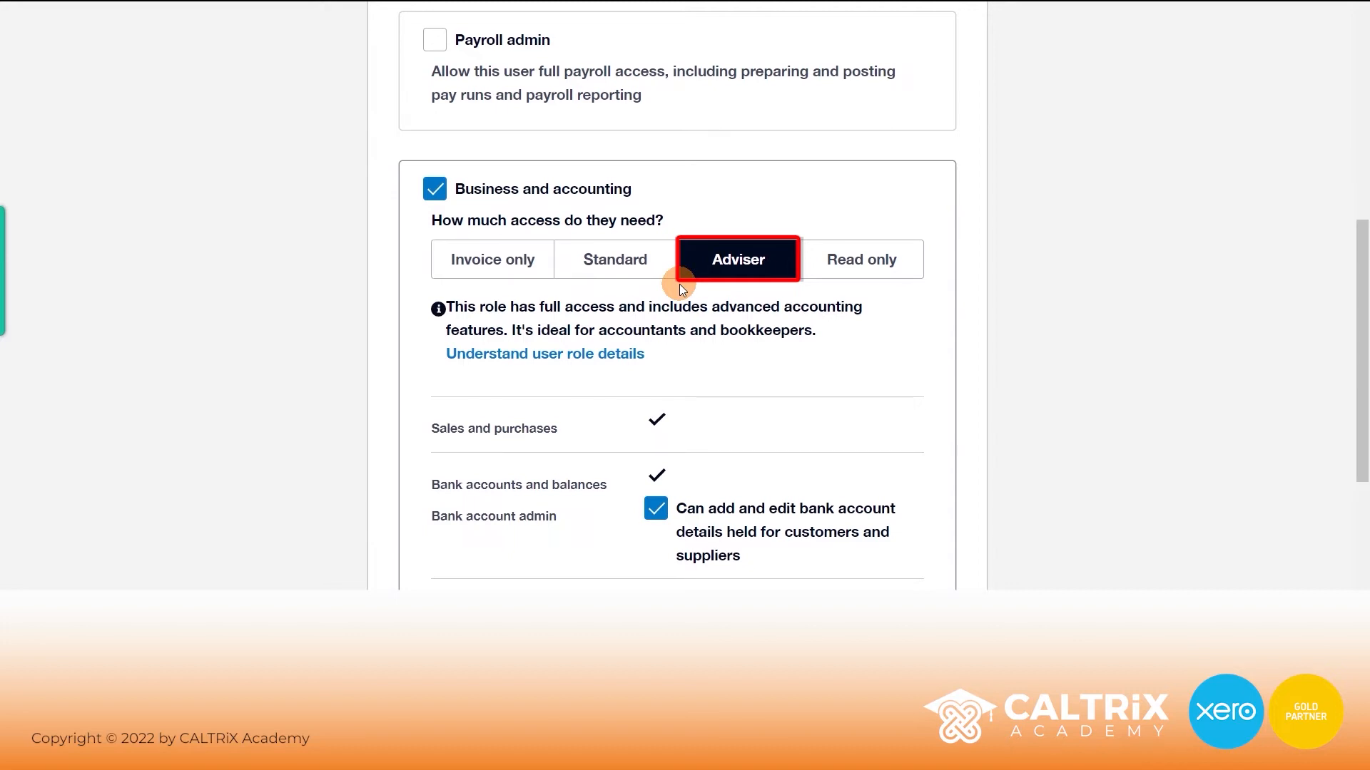
- Preview the Read only access level for the invited user
scroll(686, 307, "down", 4)
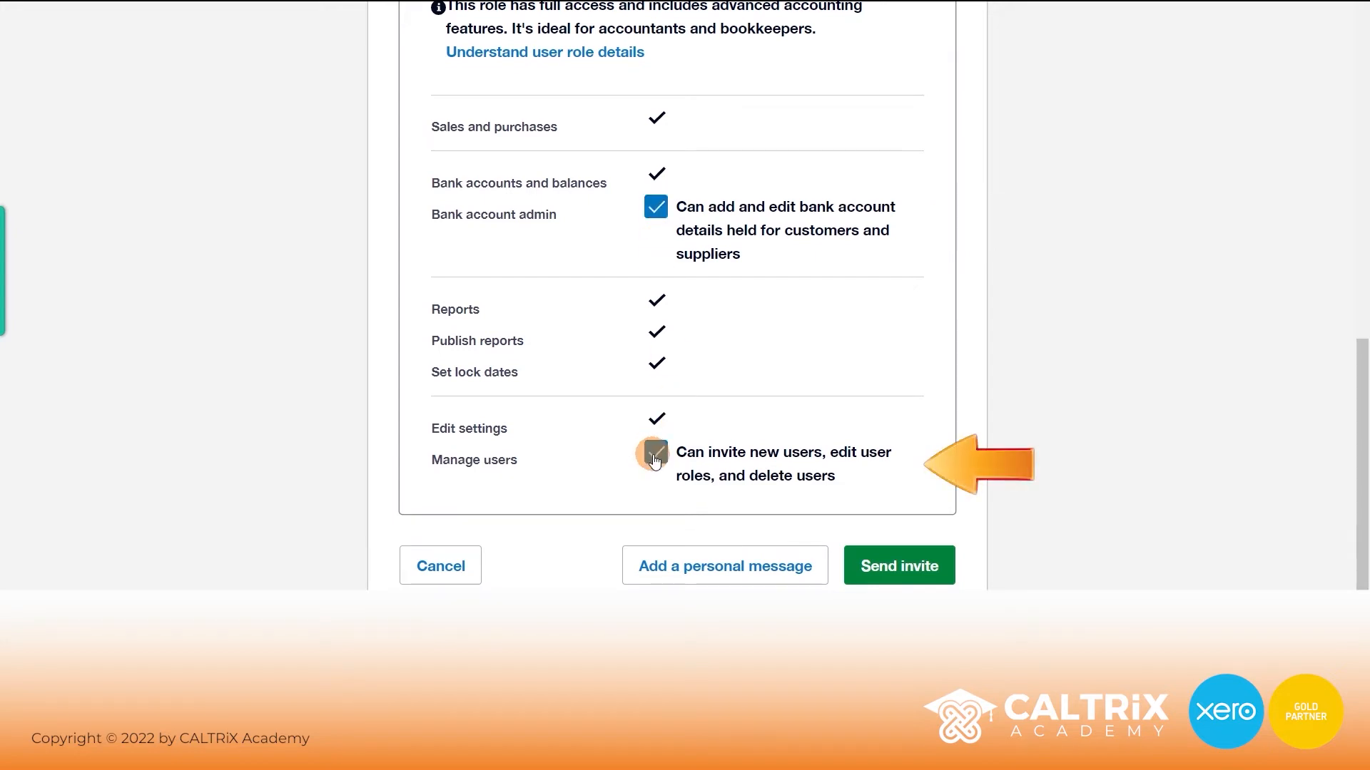
scroll(720, 399, "up", 4)
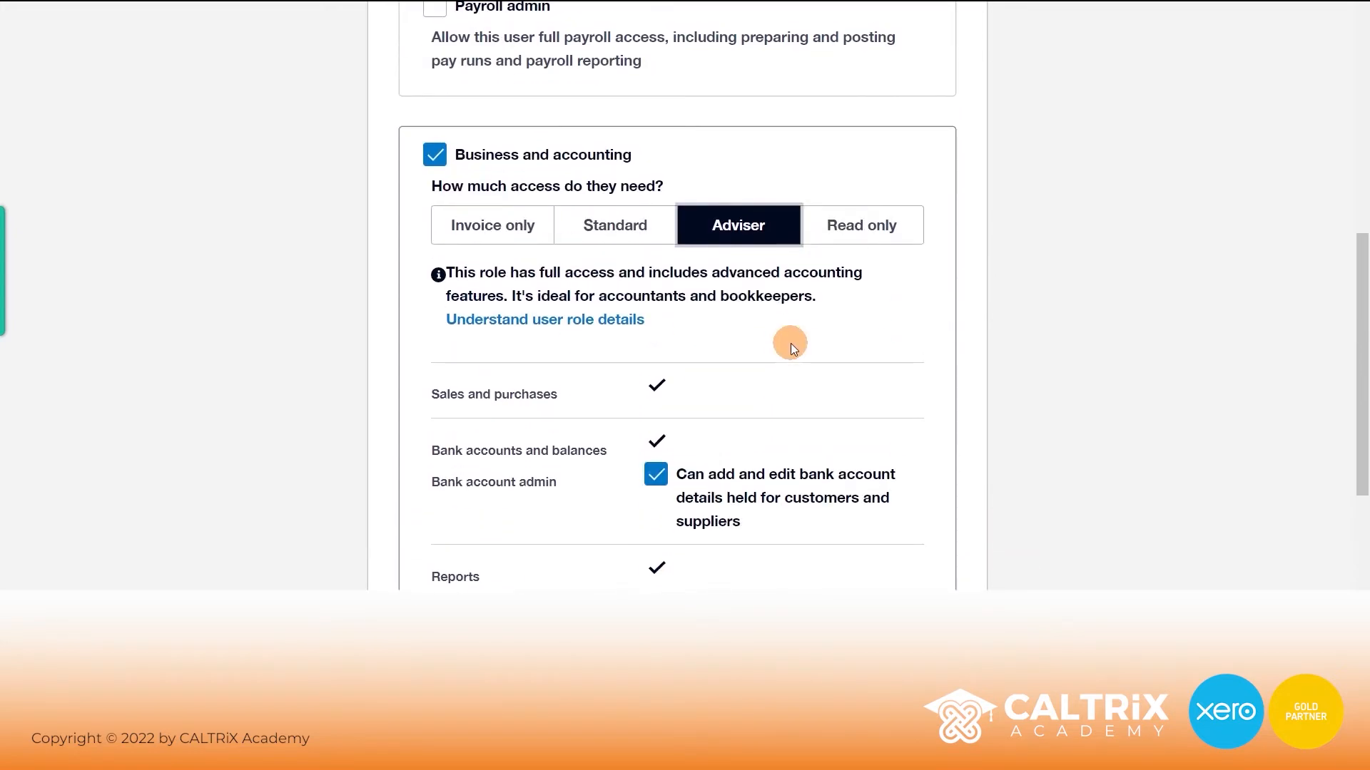
left_click(856, 237)
scroll(731, 321, "up", 1)
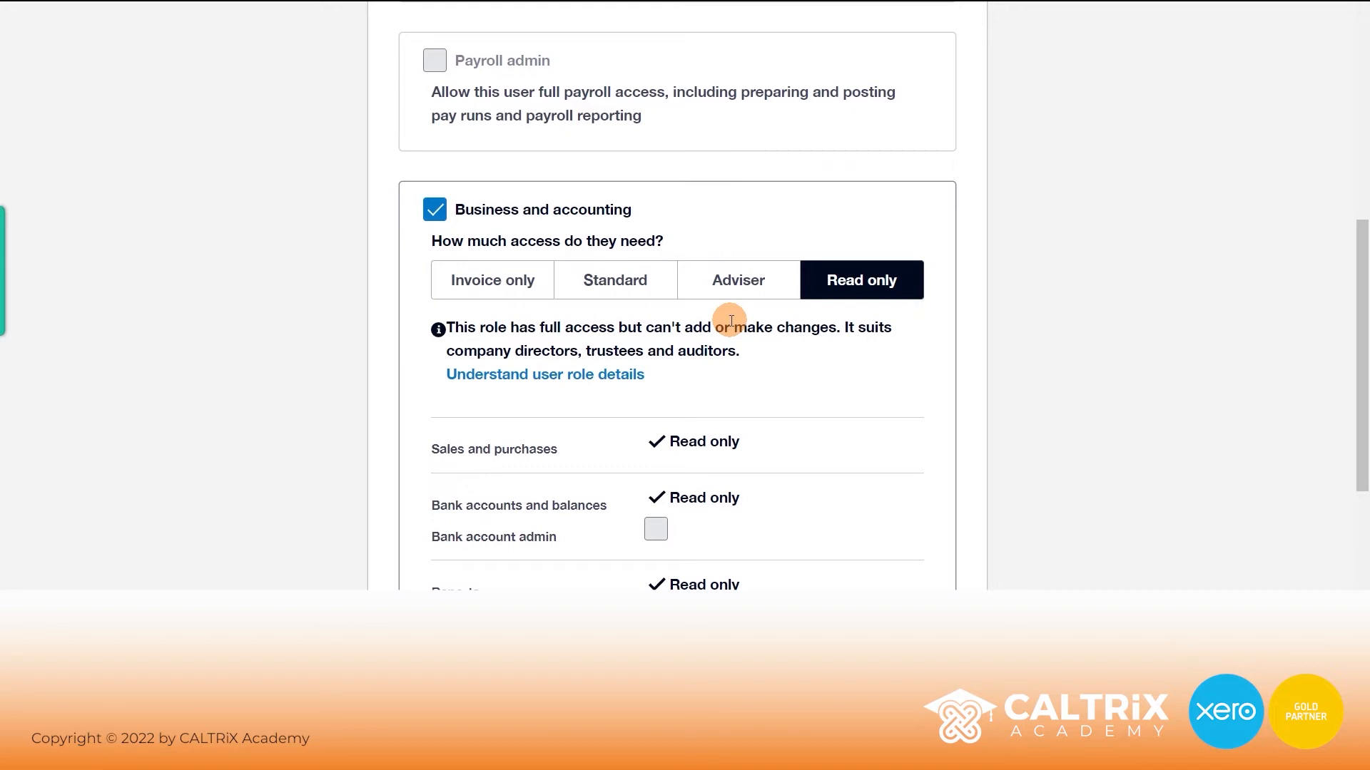
scroll(731, 321, "down", 4)
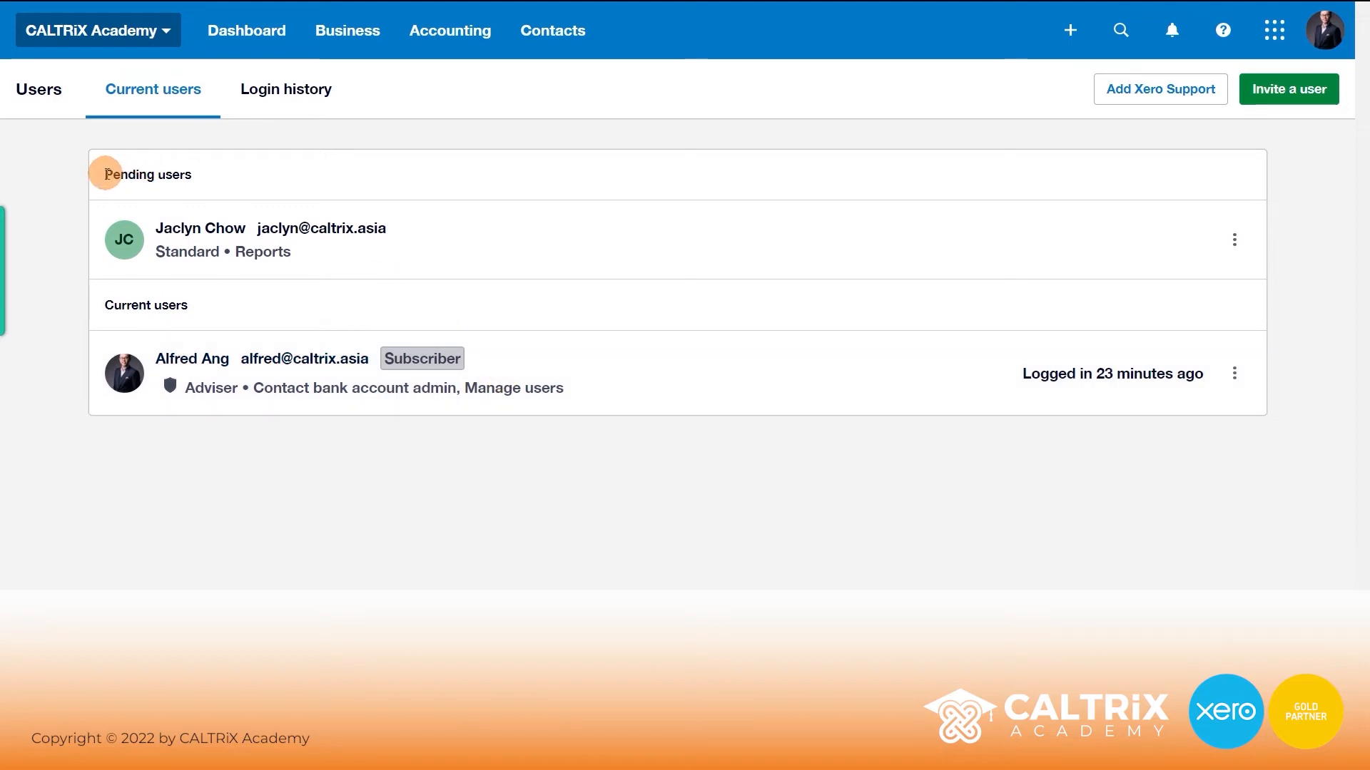
left_click_drag(105, 174, 189, 172)
left_click(193, 175)
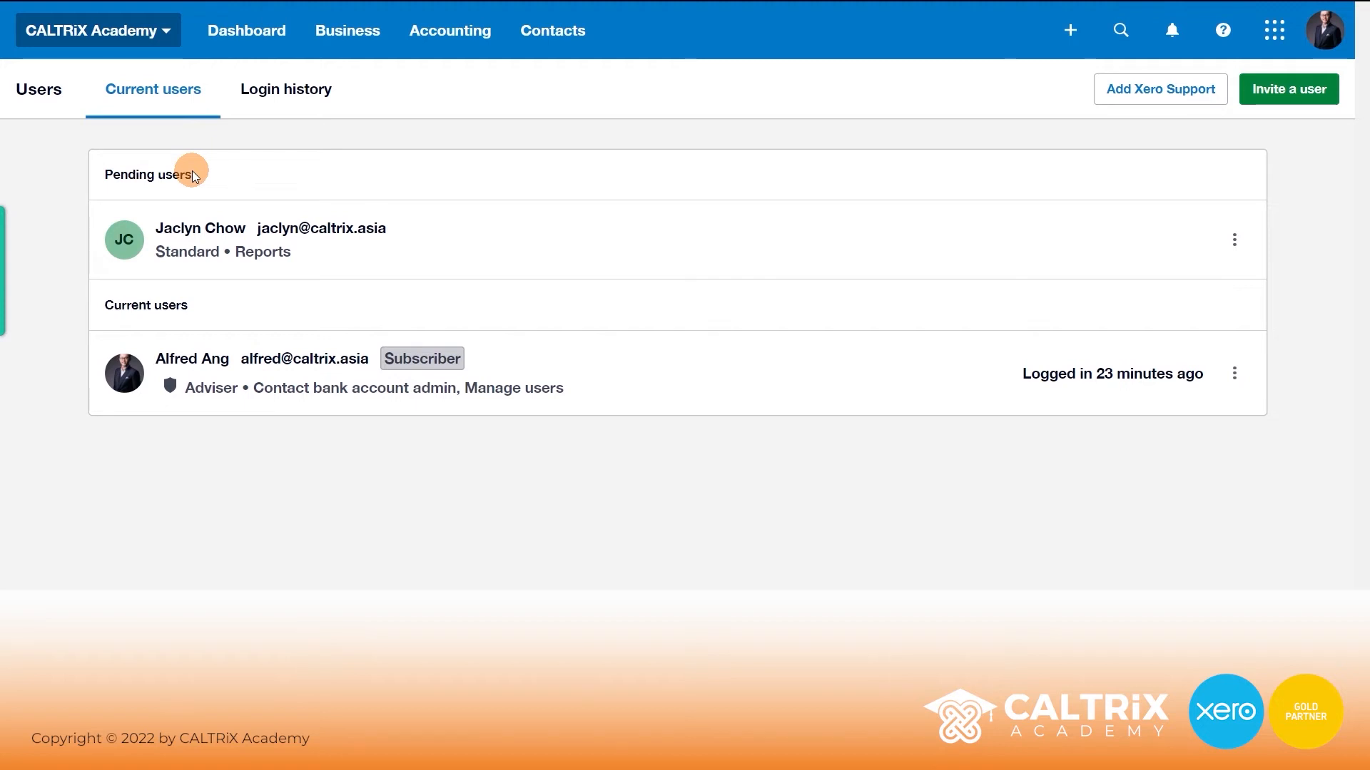
left_click_drag(107, 305, 187, 305)
left_click(187, 305)
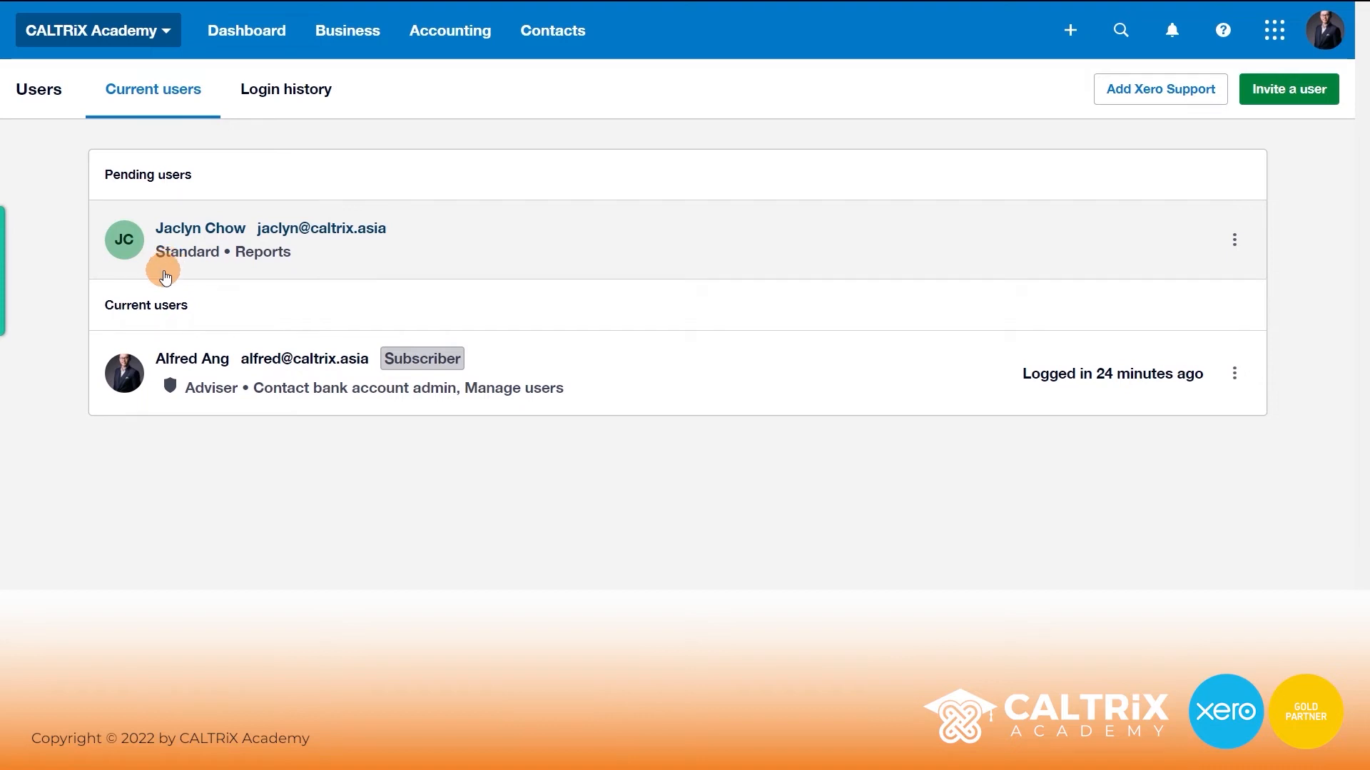
- Change the pending user to Invoice only with Sales (quoting and invoicing) and update permissions
left_click(1234, 246)
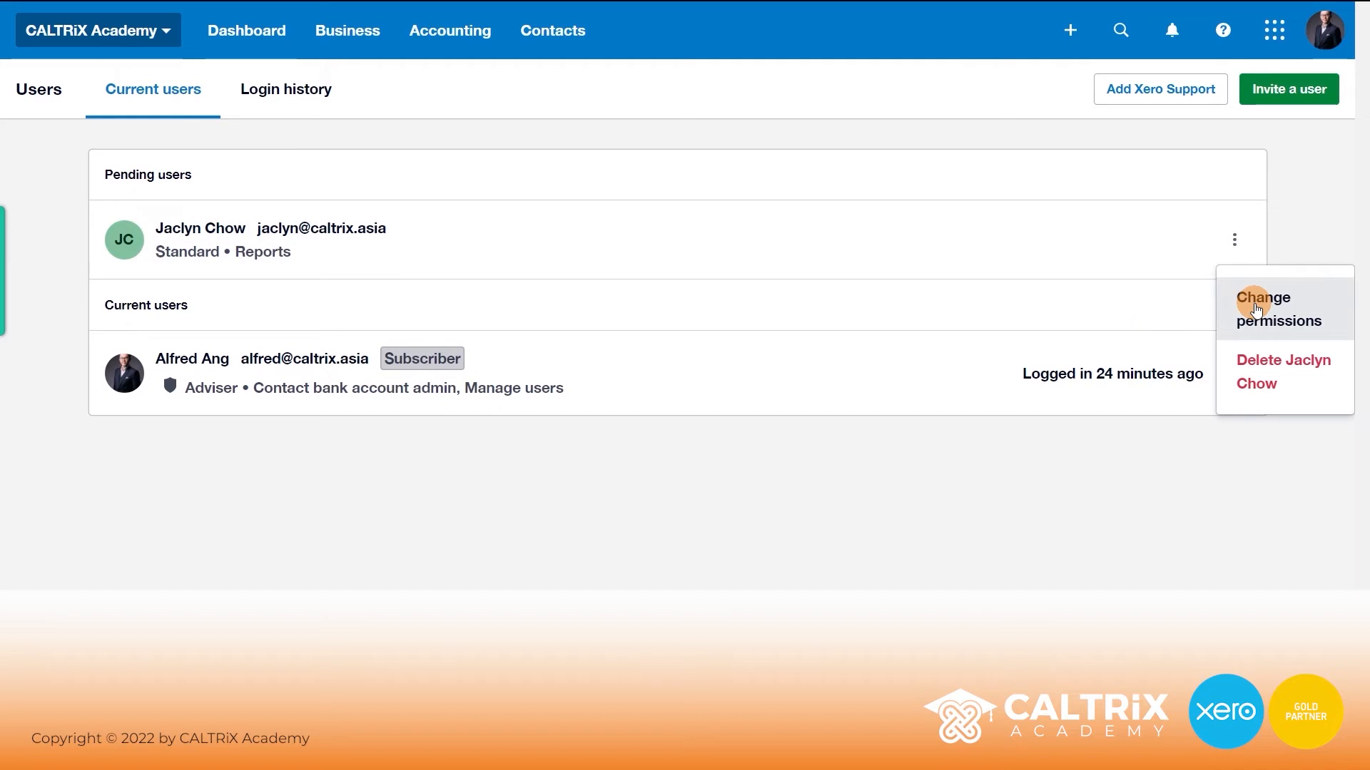
left_click(1257, 309)
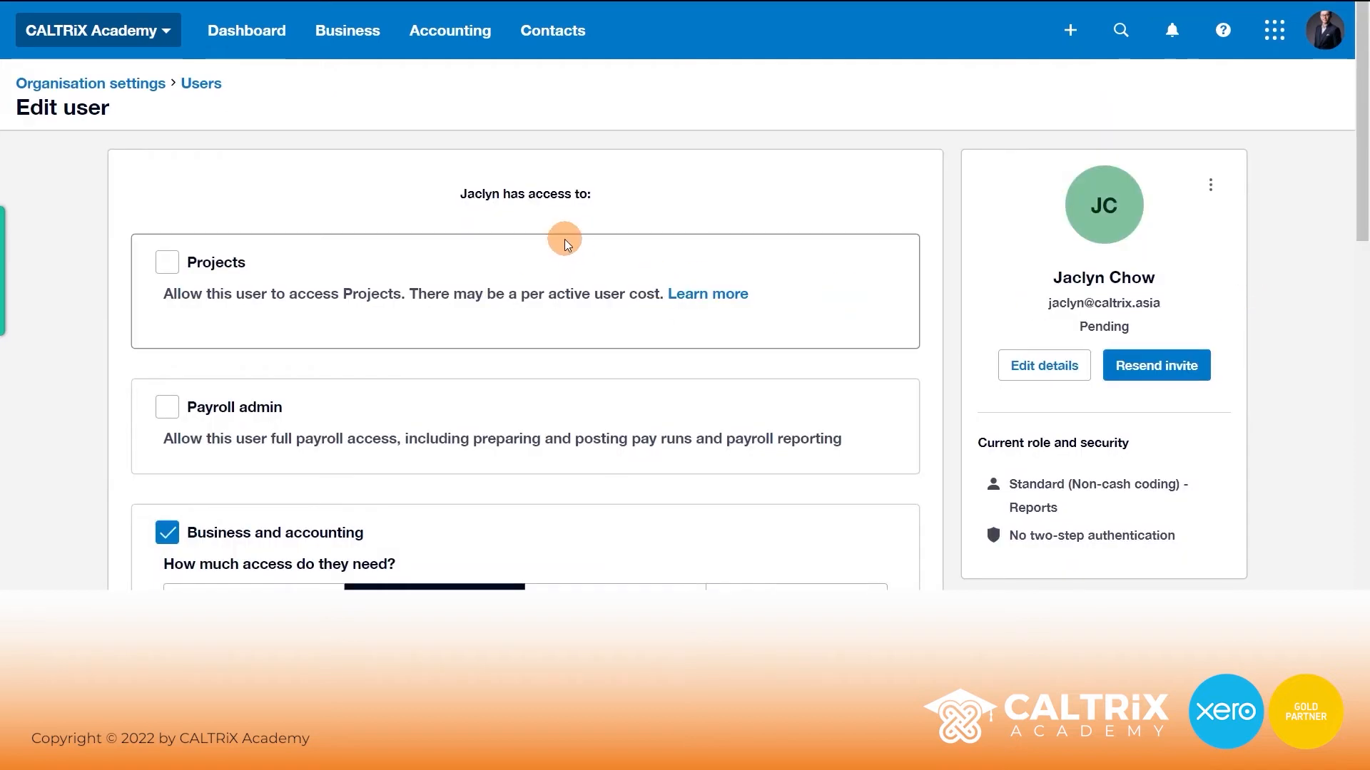
scroll(557, 236, "down", 6)
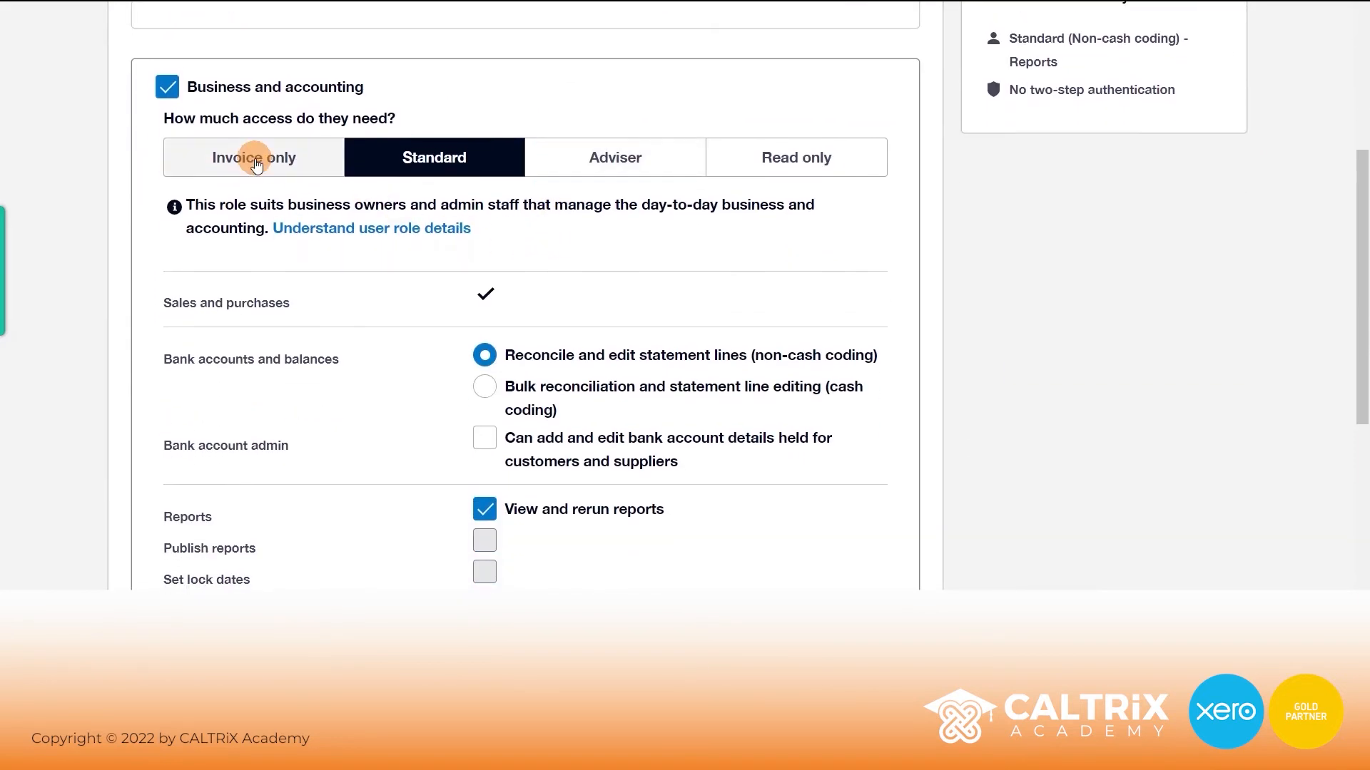
left_click(256, 163)
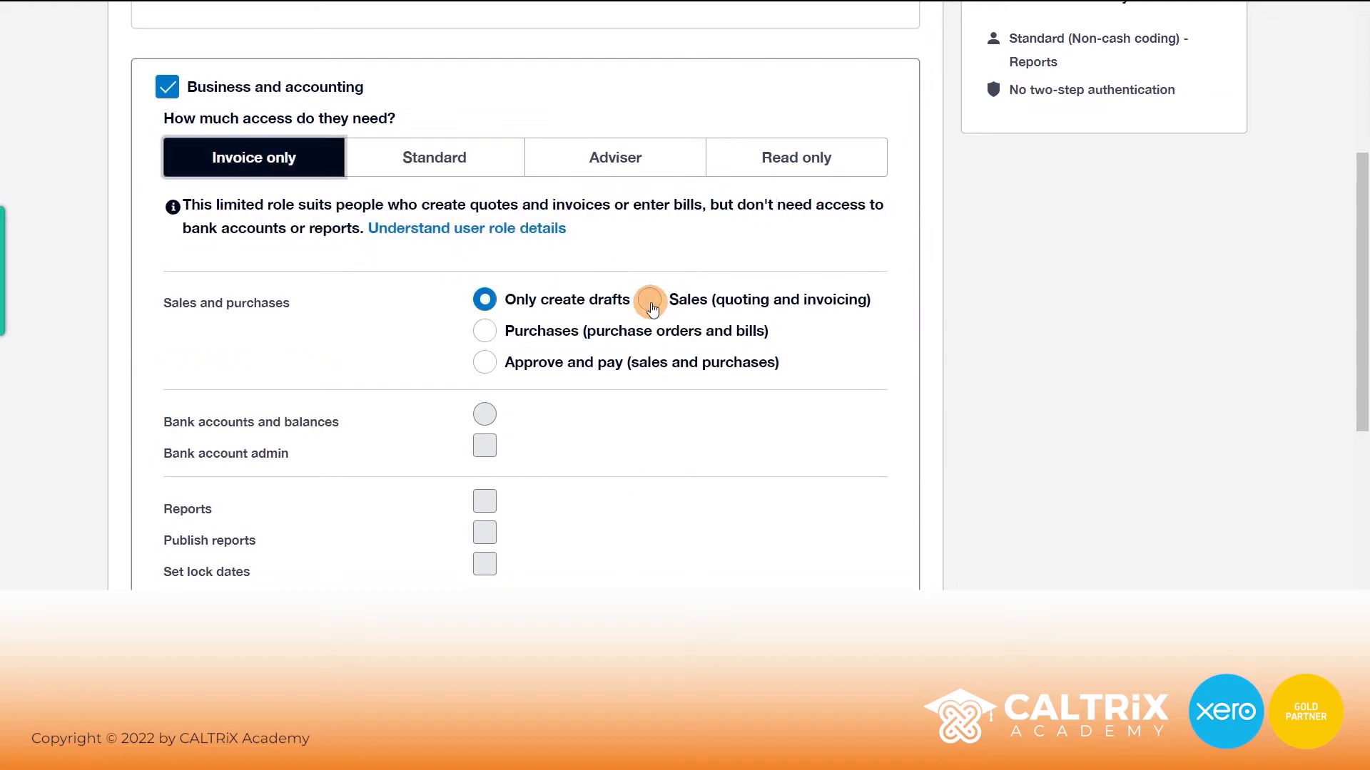
left_click(650, 302)
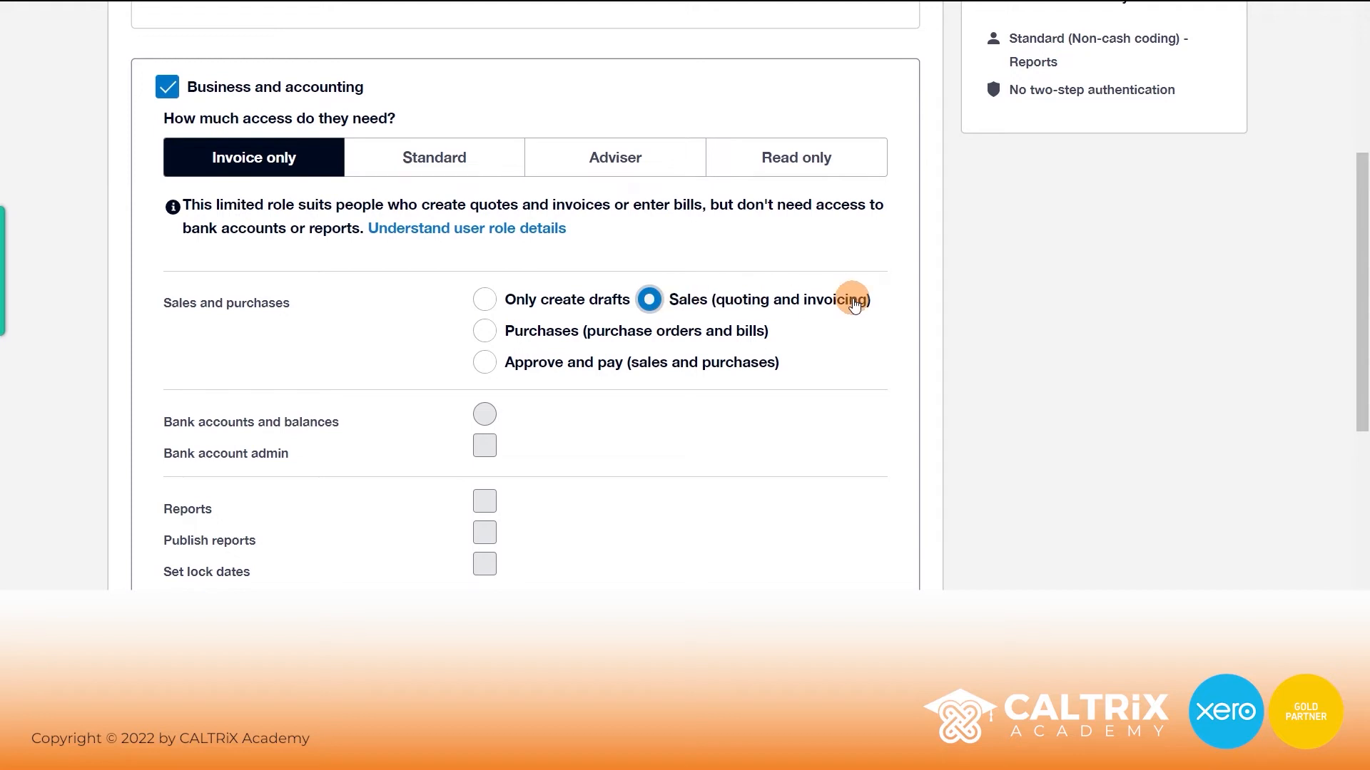
scroll(852, 299, "down", 5)
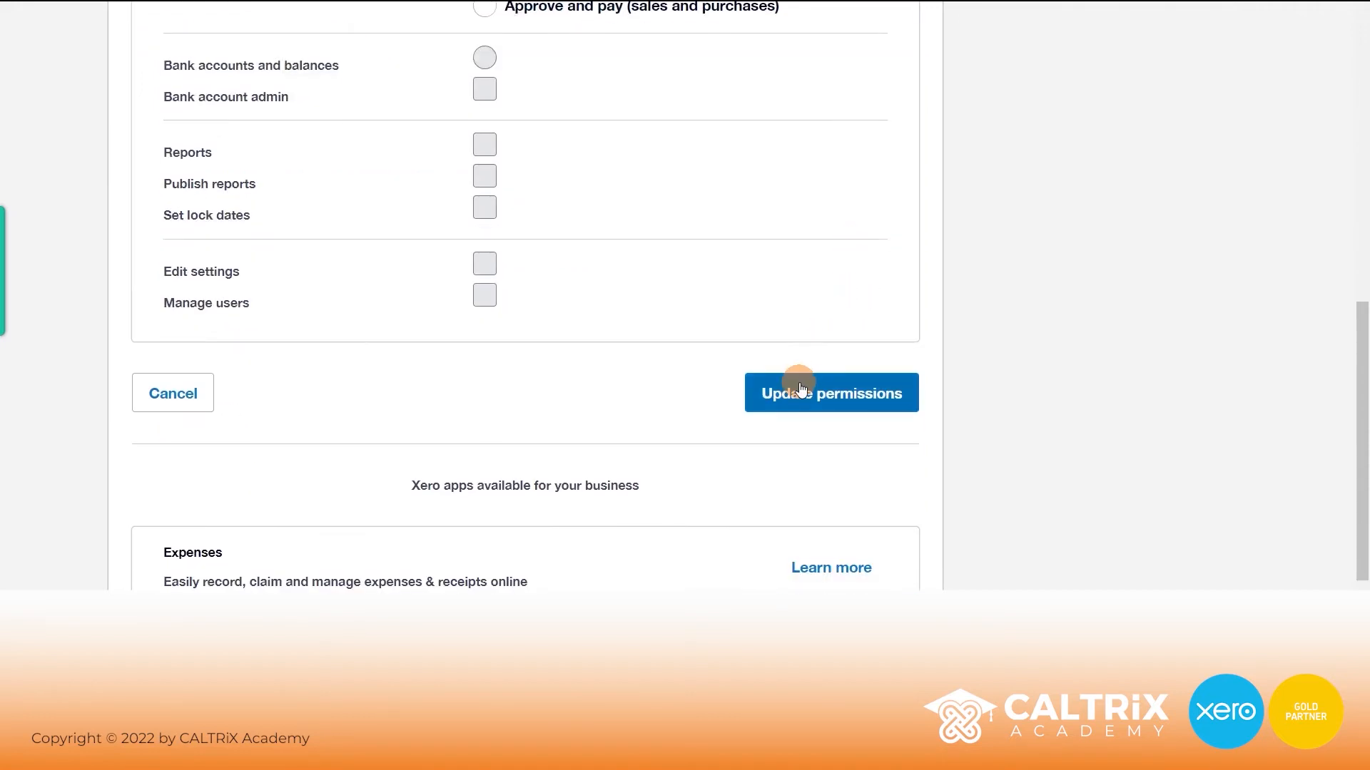
left_click(842, 402)
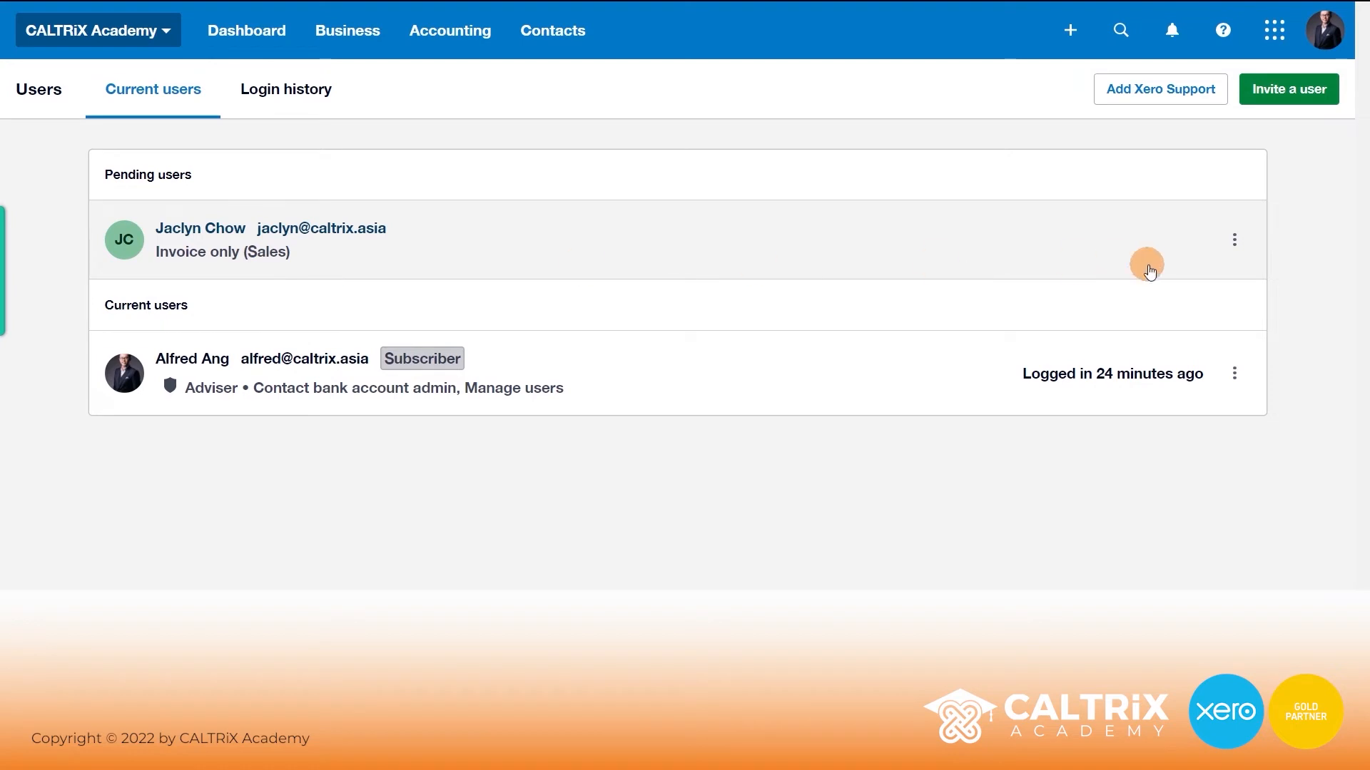
- Open the pending user's actions menu and dismiss it without changes
left_click(1228, 252)
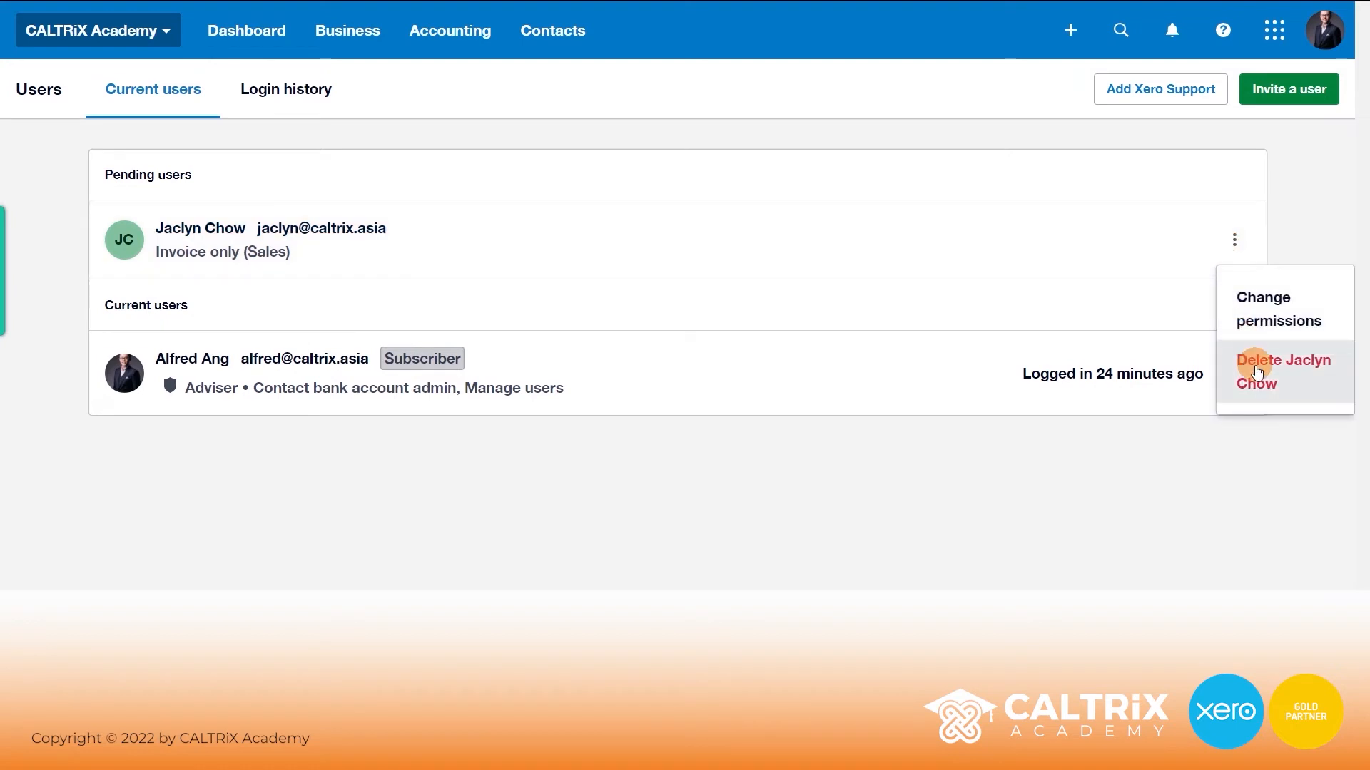
left_click(1294, 204)
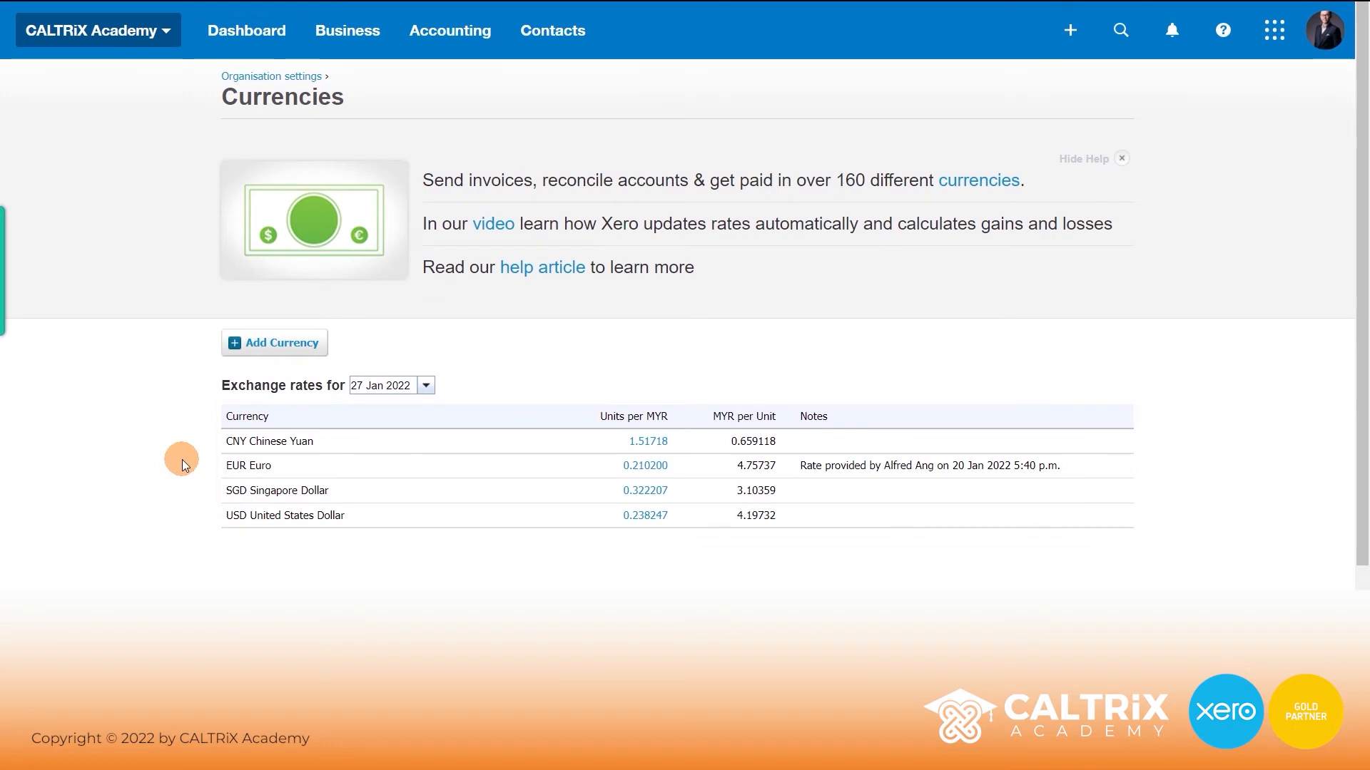
- Add GBP British Pound to the organisation's currency list
left_click(260, 345)
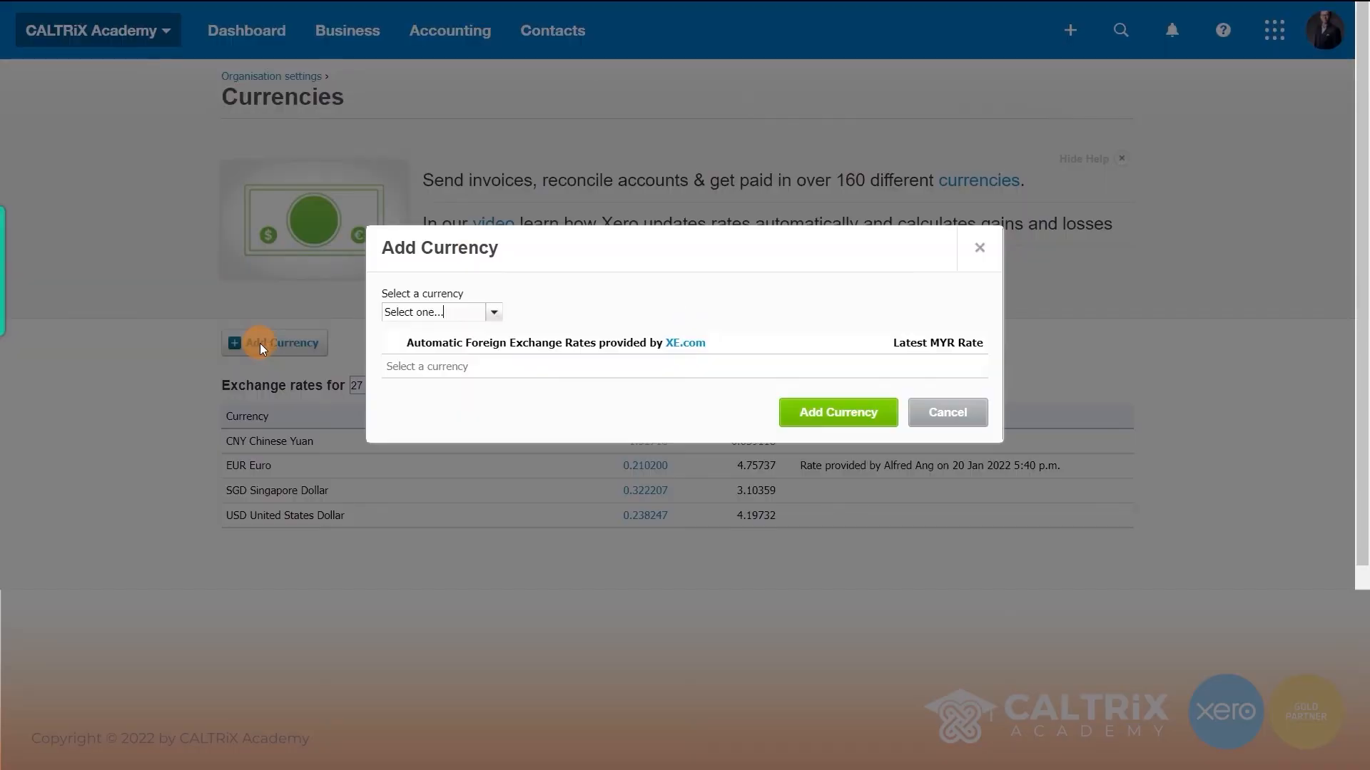
left_click(469, 314)
type("gbp")
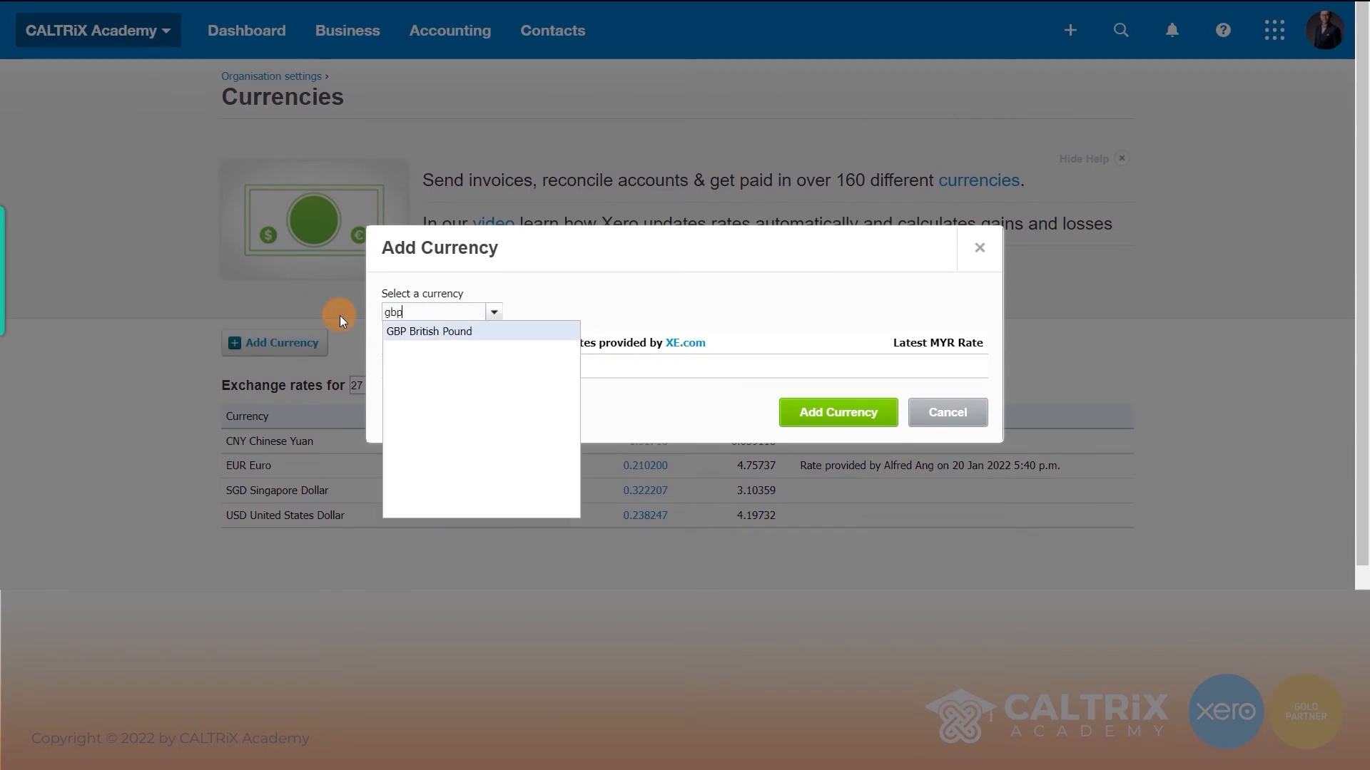
left_click(425, 332)
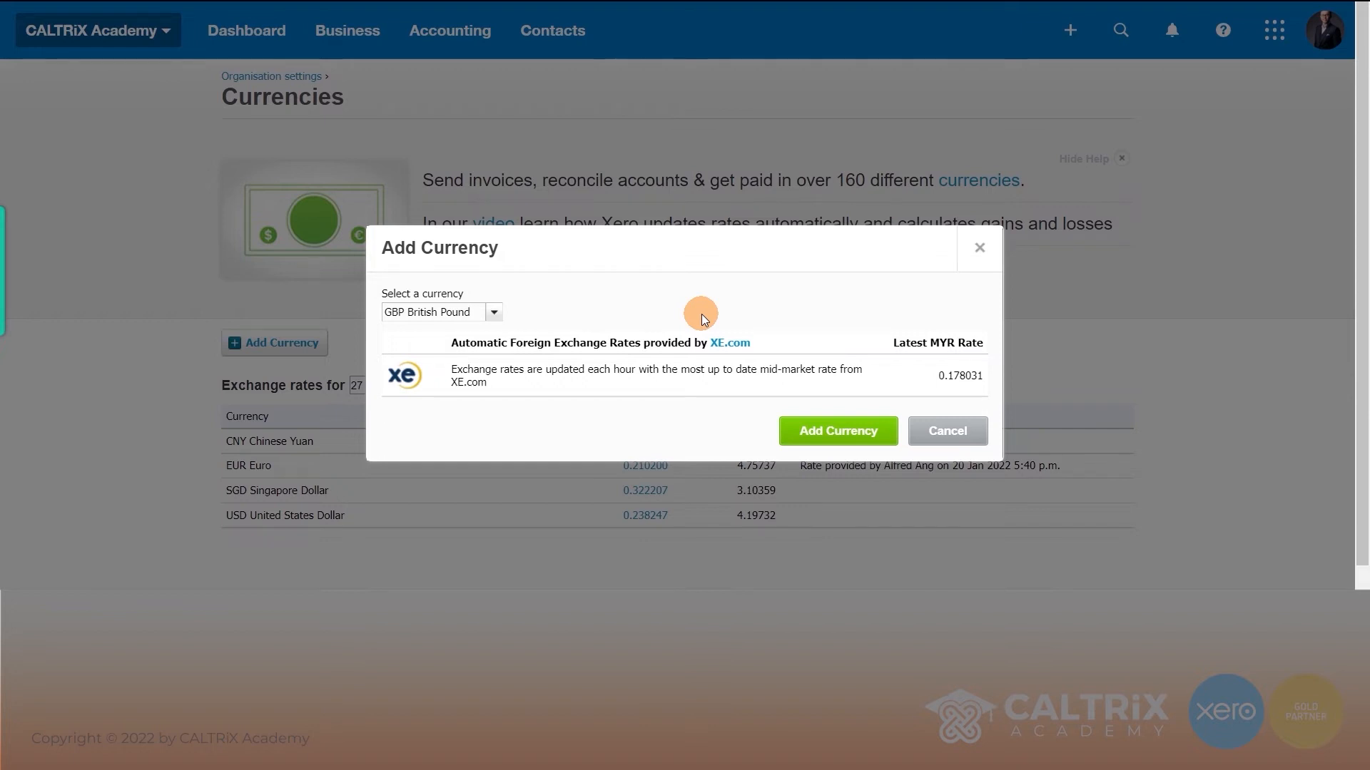
left_click(825, 432)
scroll(560, 423, "down", 1)
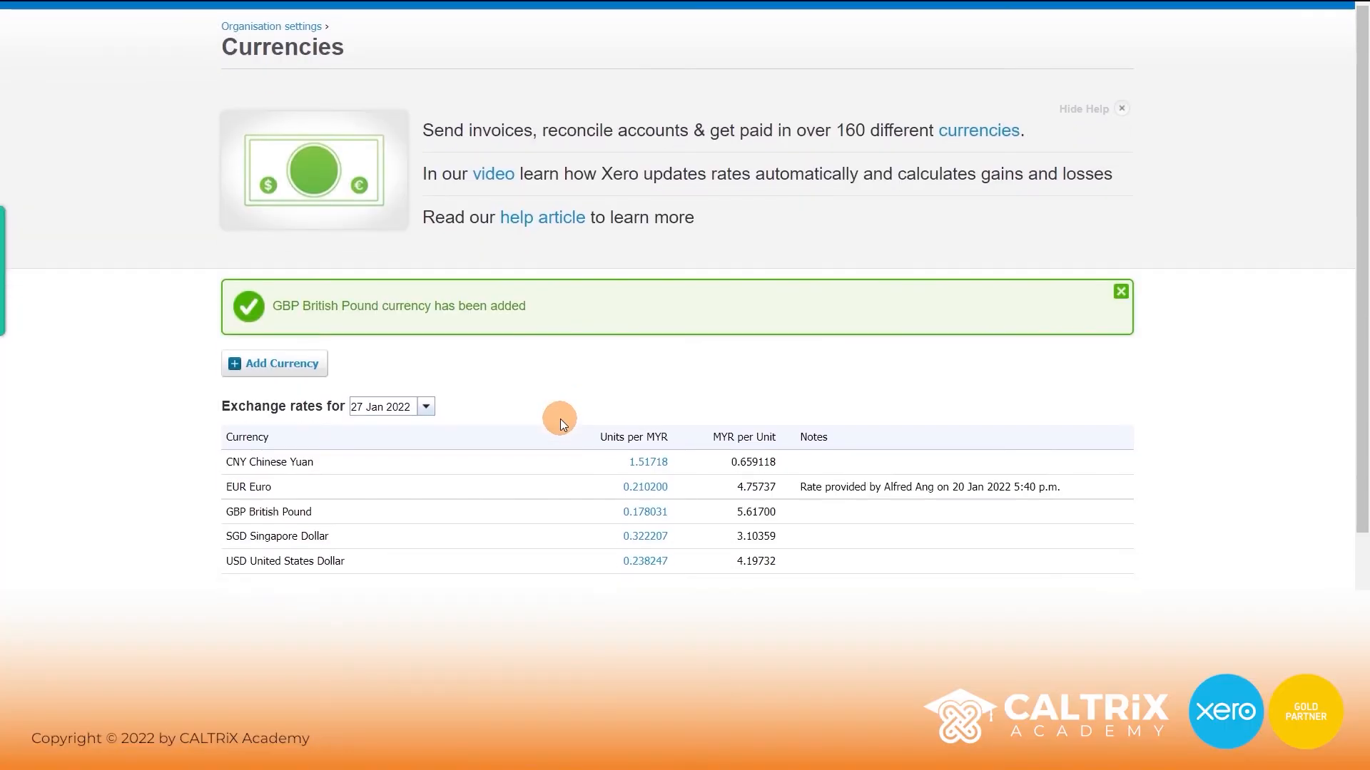
scroll(564, 417, "down", 1)
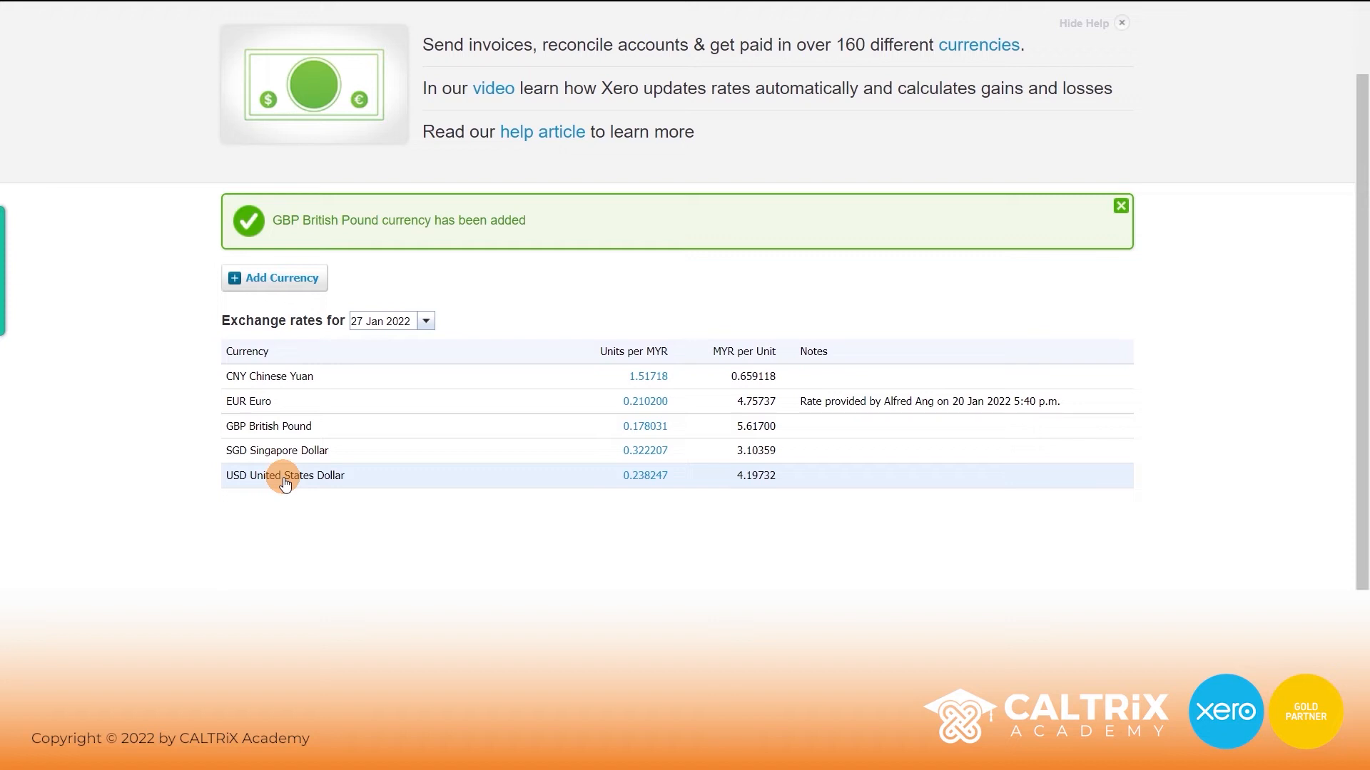
- Fix the GBP rate at 1 MYR = 0.177 GBP for 1–31 January 2022 and update rates
left_click(637, 430)
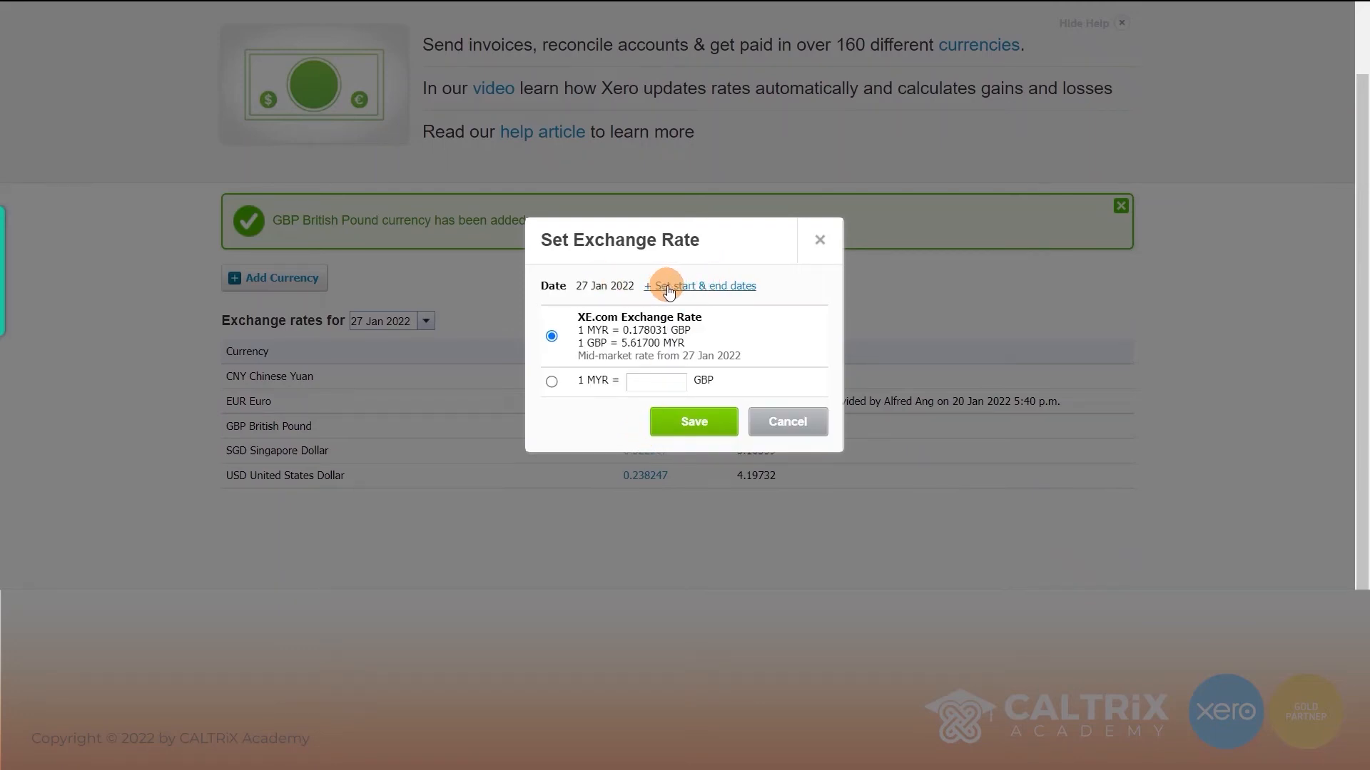
left_click(669, 286)
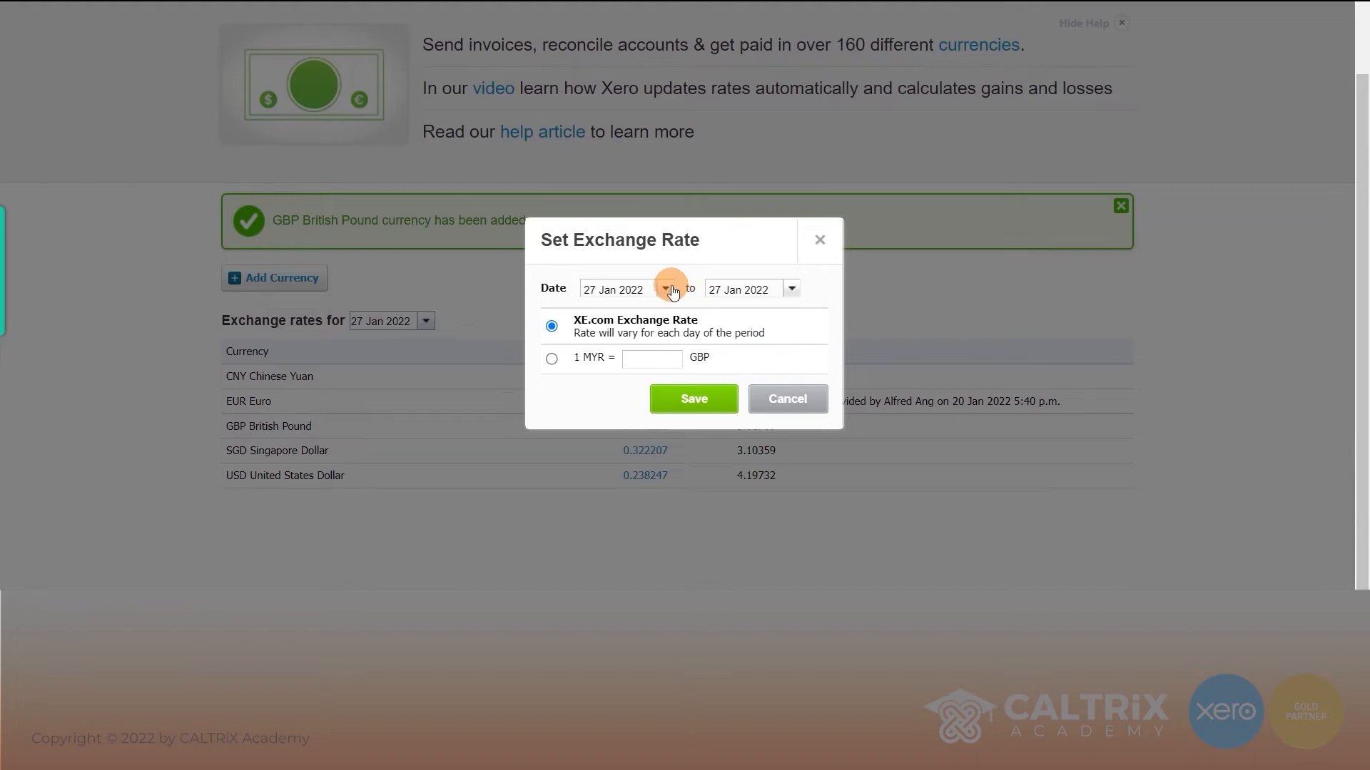
left_click(672, 288)
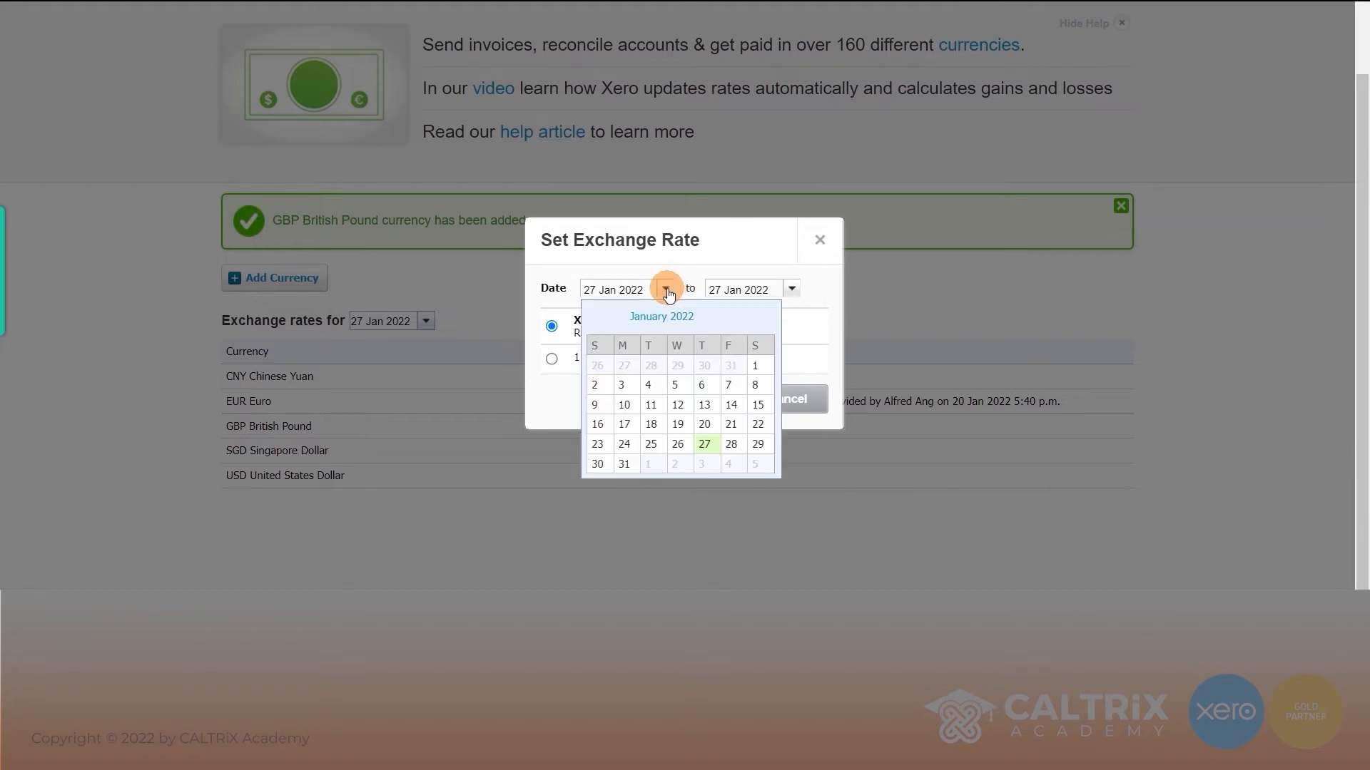
left_click(754, 365)
left_click(789, 302)
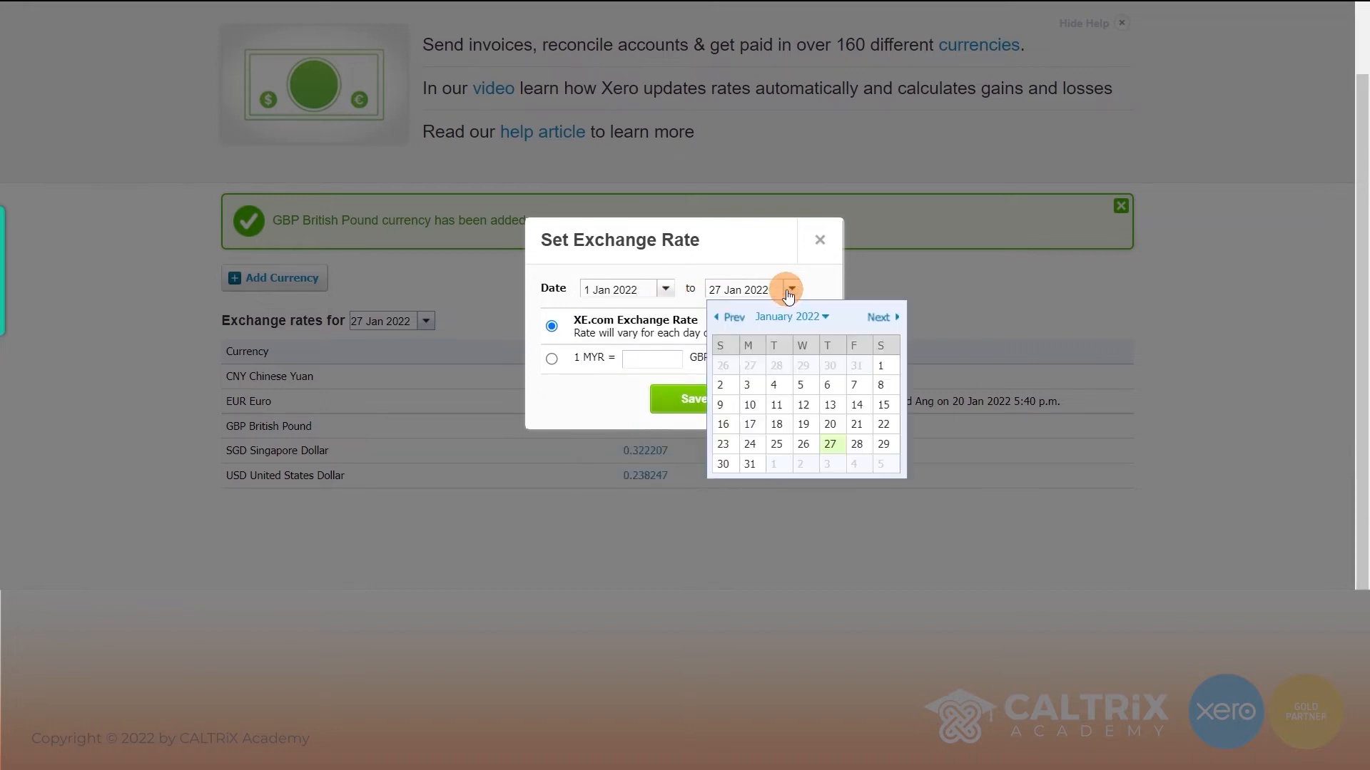
left_click(750, 460)
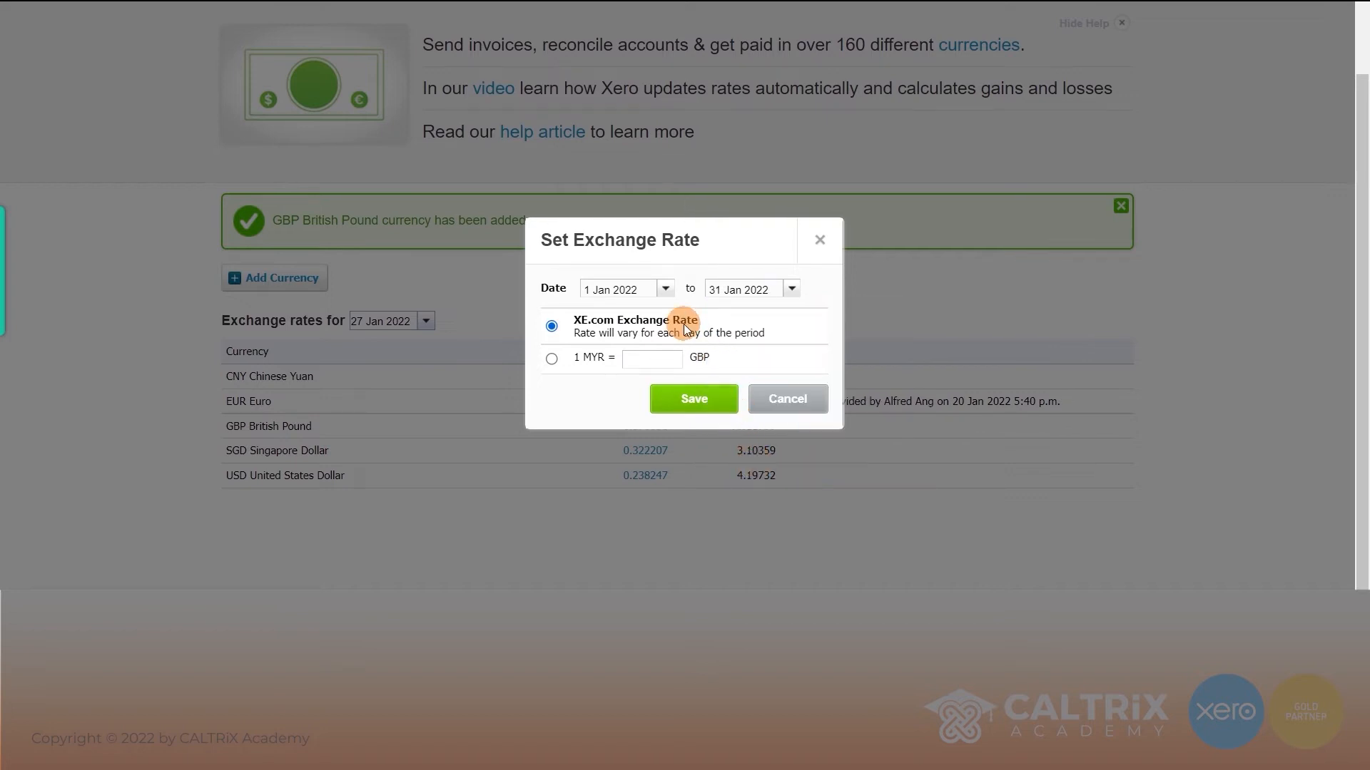
left_click(551, 358)
left_click(652, 363)
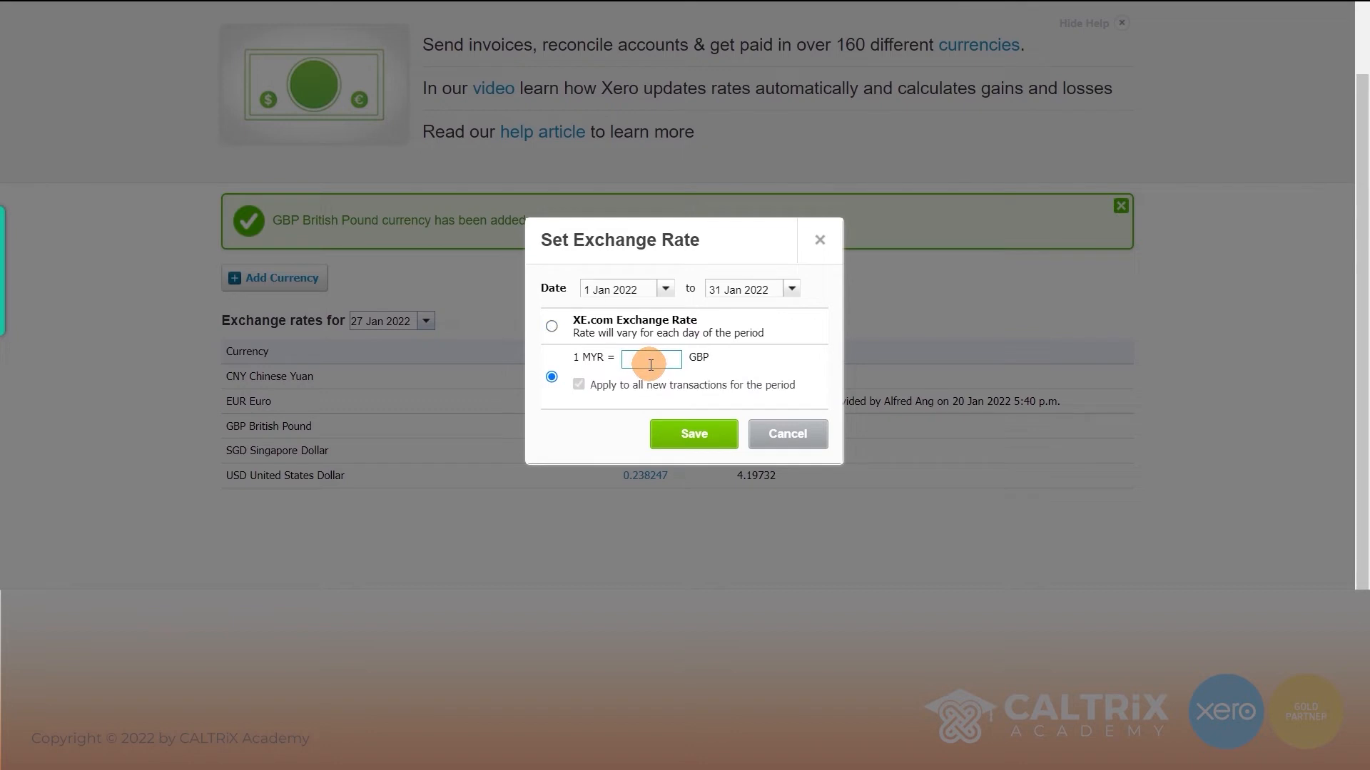
left_click_drag(655, 245, 753, 168)
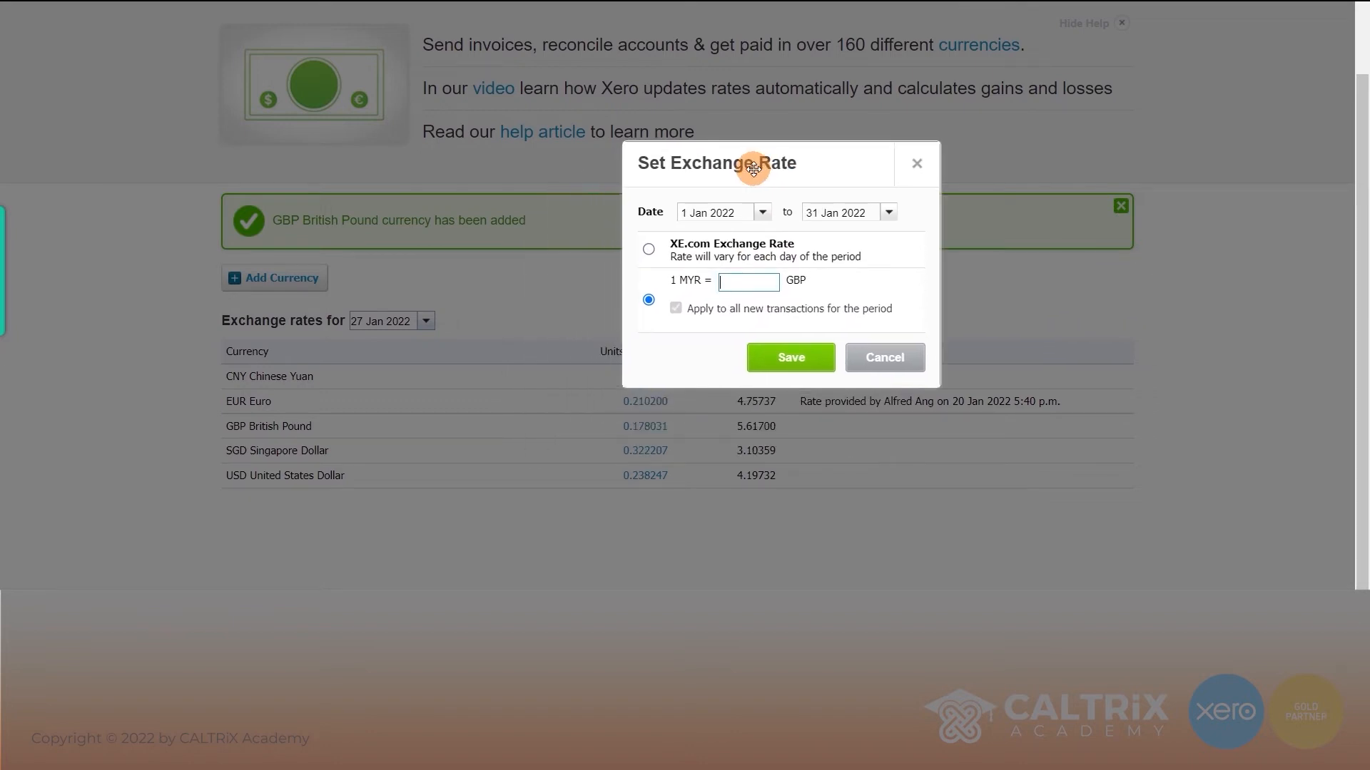
type("0.177")
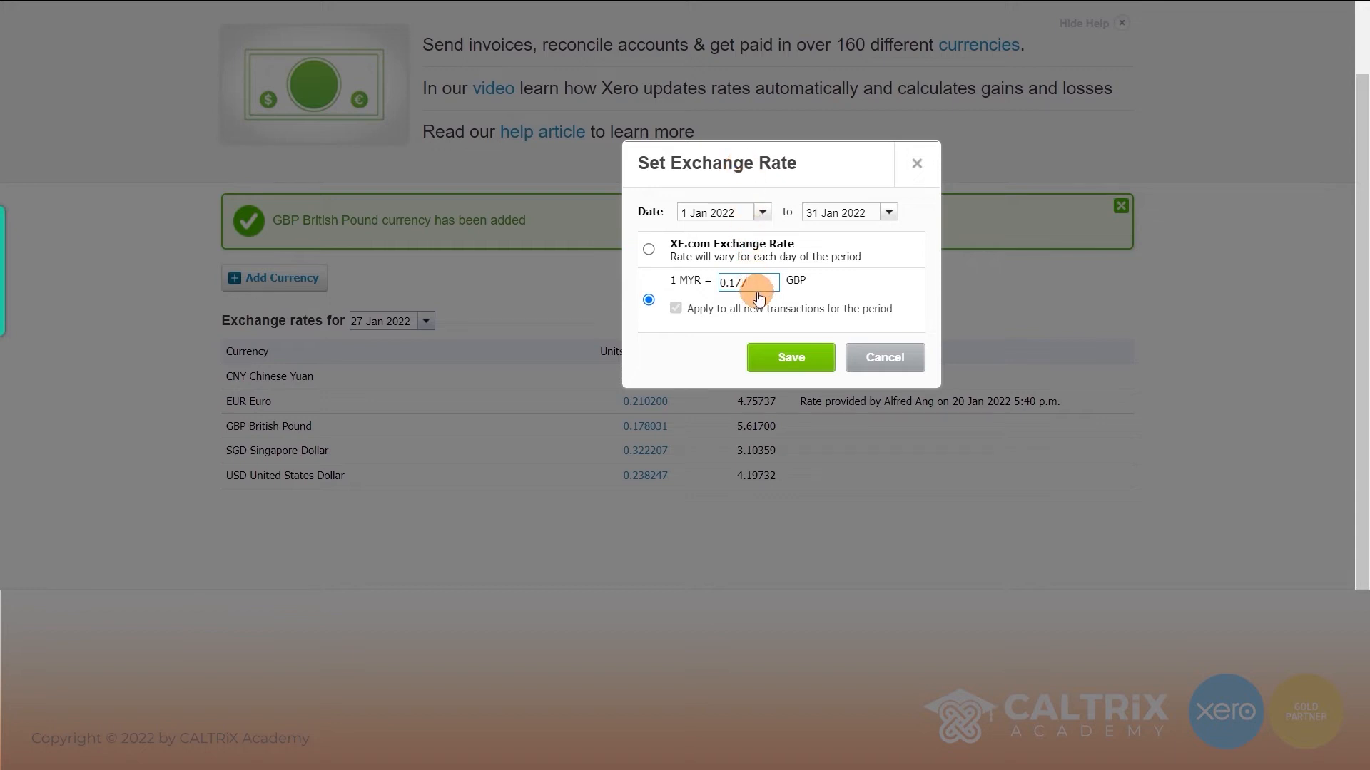
left_click(780, 359)
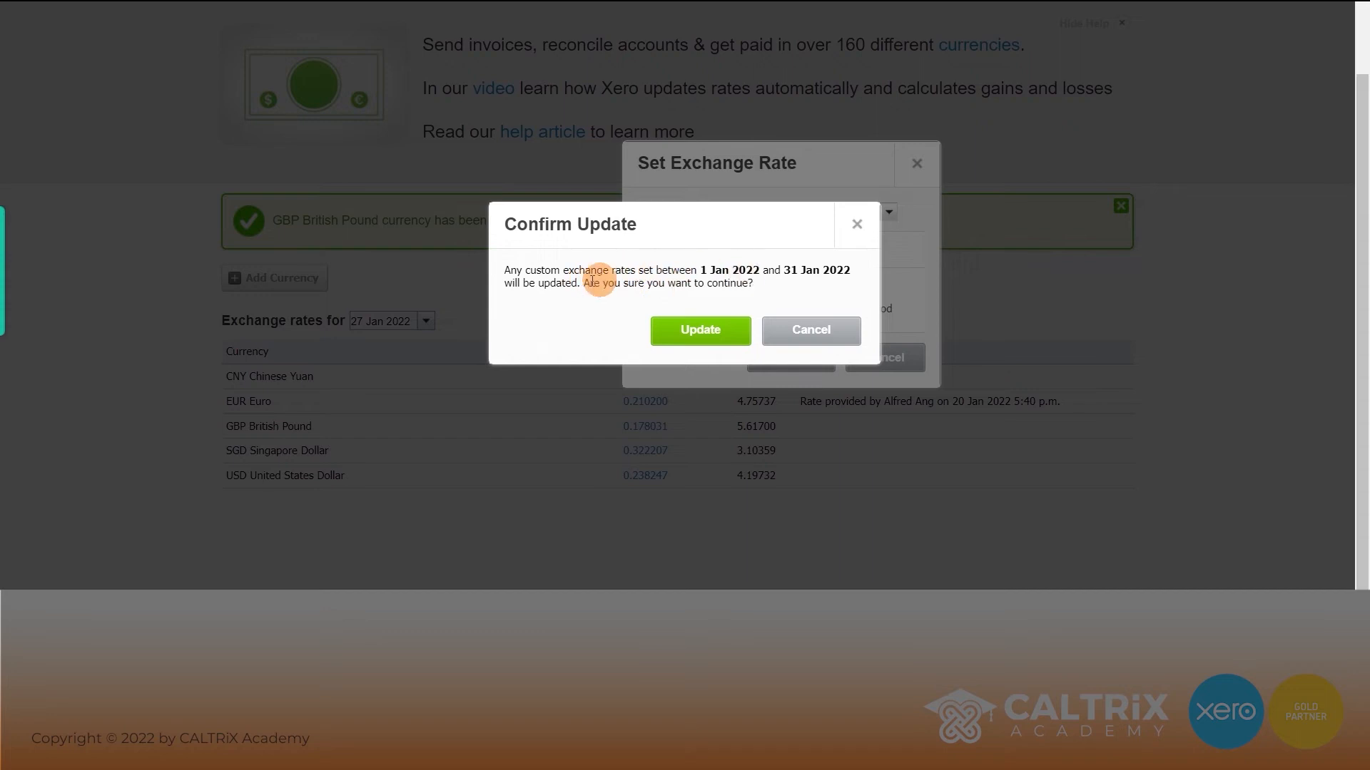
left_click(692, 341)
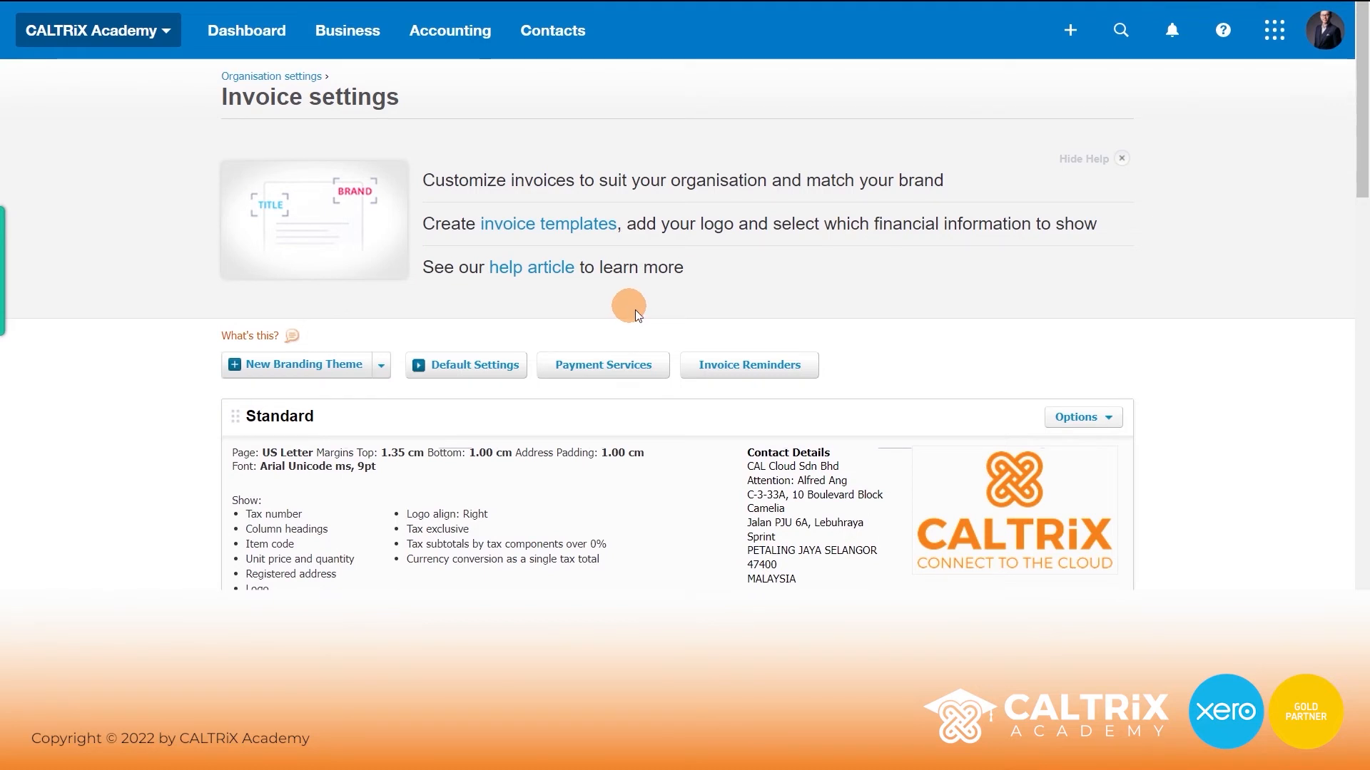
- Scroll through the Standard, 100% PAYMENT and 70% PAYMENT branding themes, then back to the top
scroll(680, 335, "down", 4)
scroll(679, 340, "down", 2)
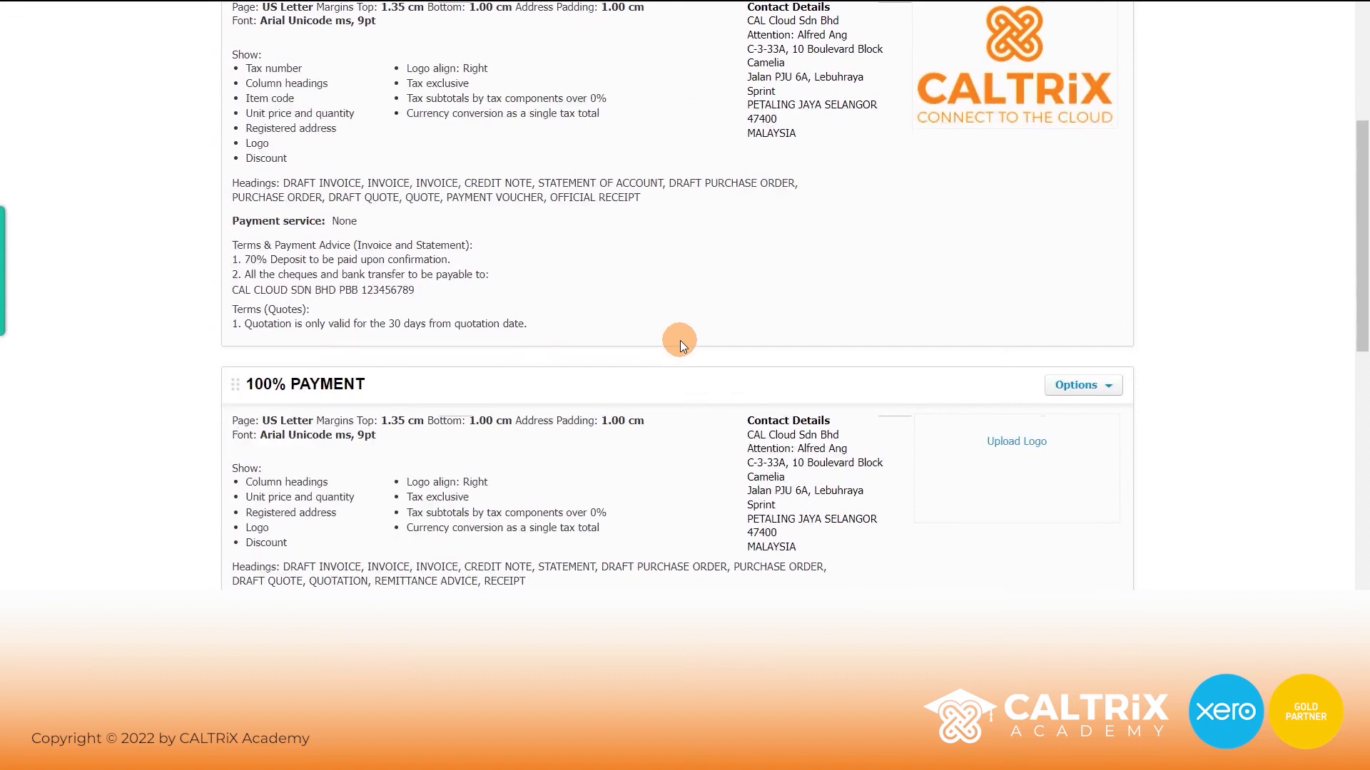
scroll(687, 324, "down", 4)
scroll(641, 214, "down", 3)
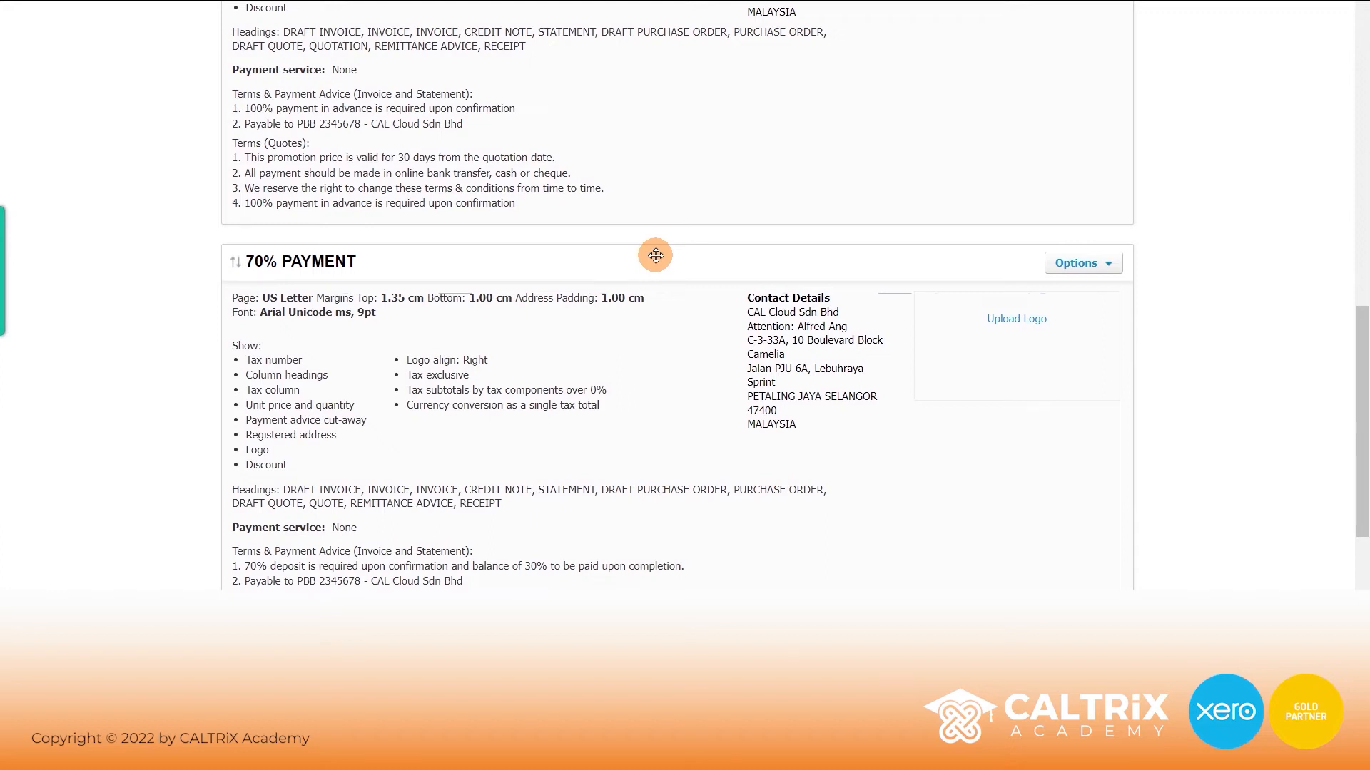
scroll(655, 256, "up", 3)
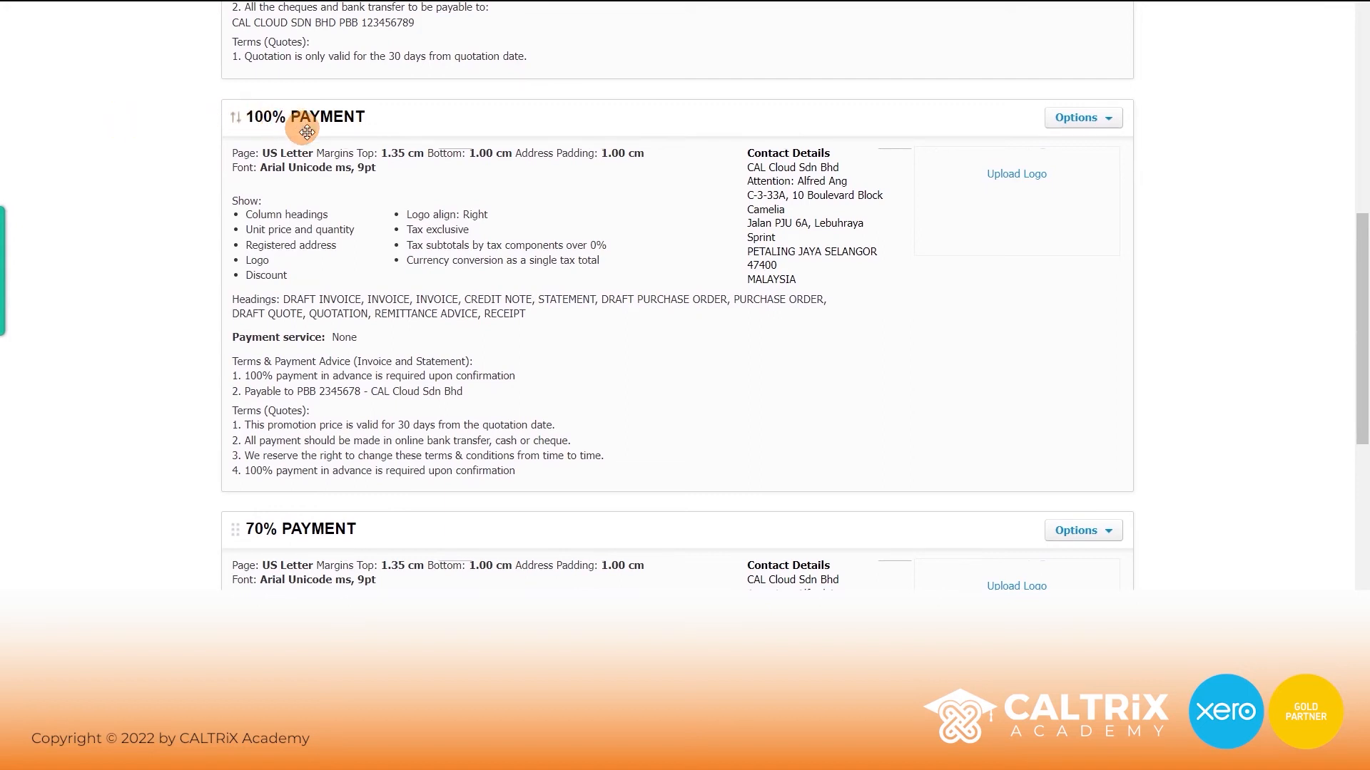
scroll(299, 143, "down", 2)
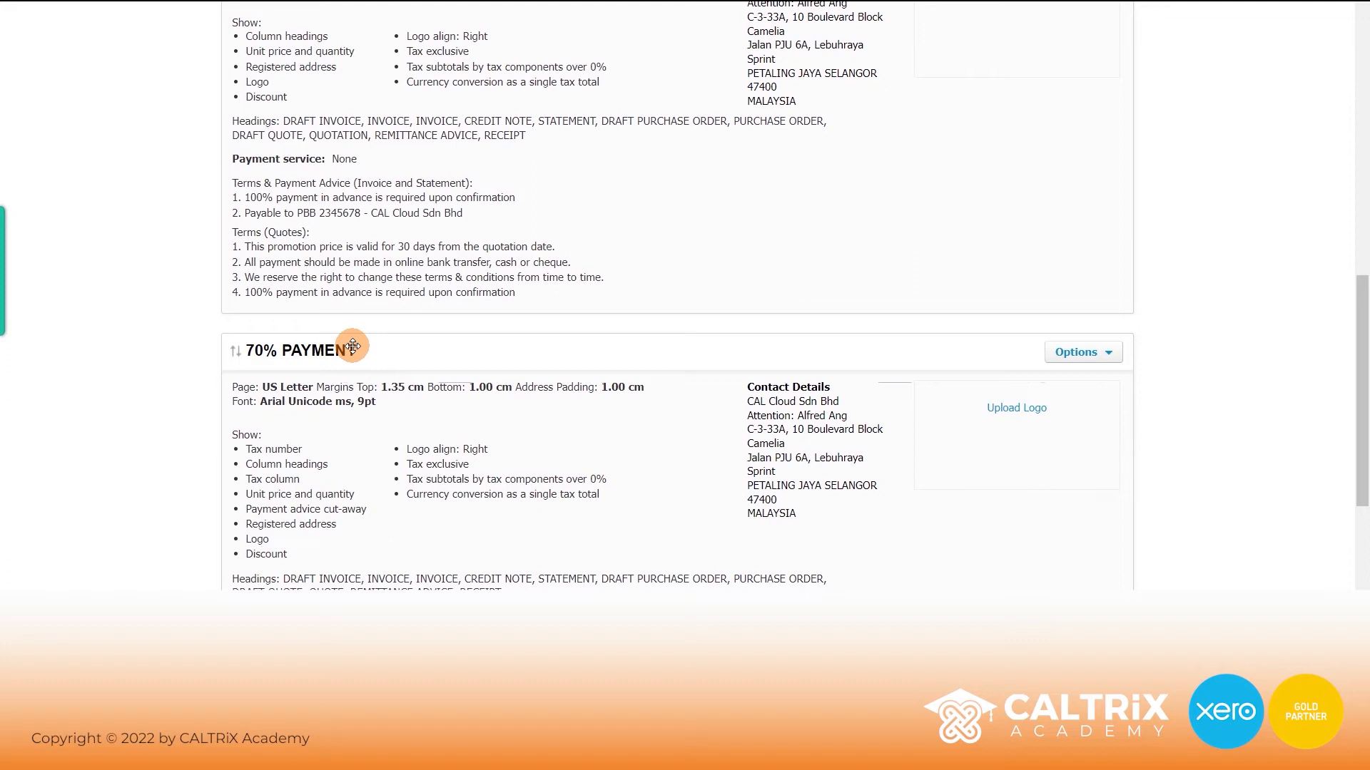
scroll(364, 342, "up", 10)
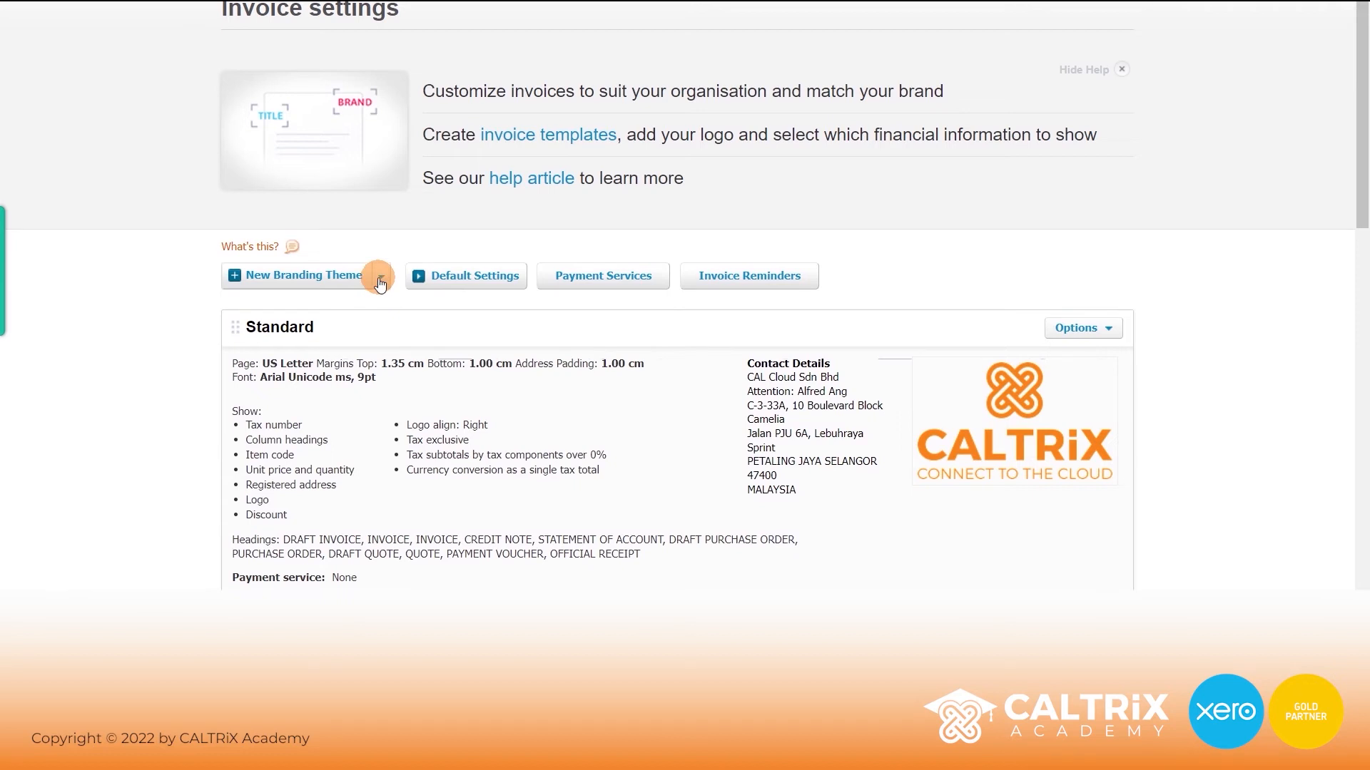
- Create a branding theme named '50% PAYMENT' with the statement title 'STATEMENT OF ACCOUNT'
left_click(352, 277)
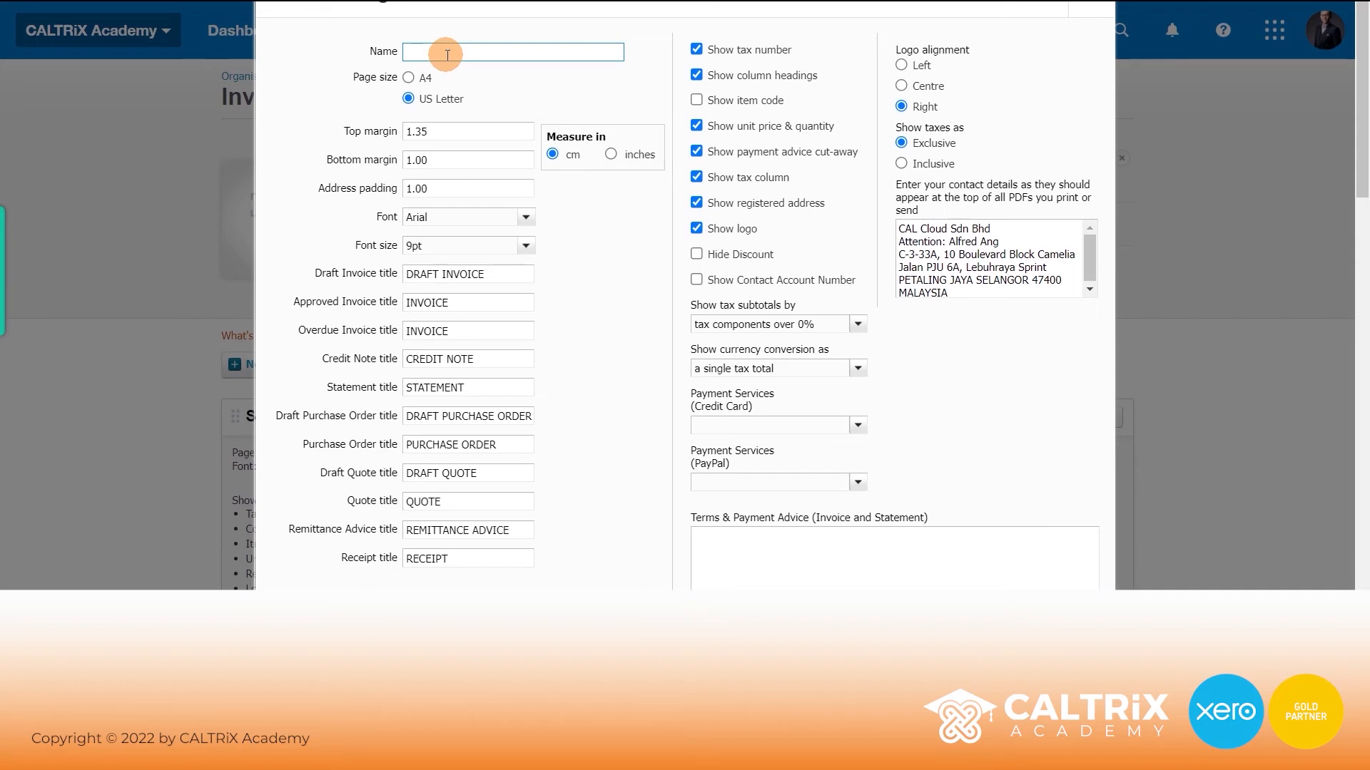
type("50% PAYMENT")
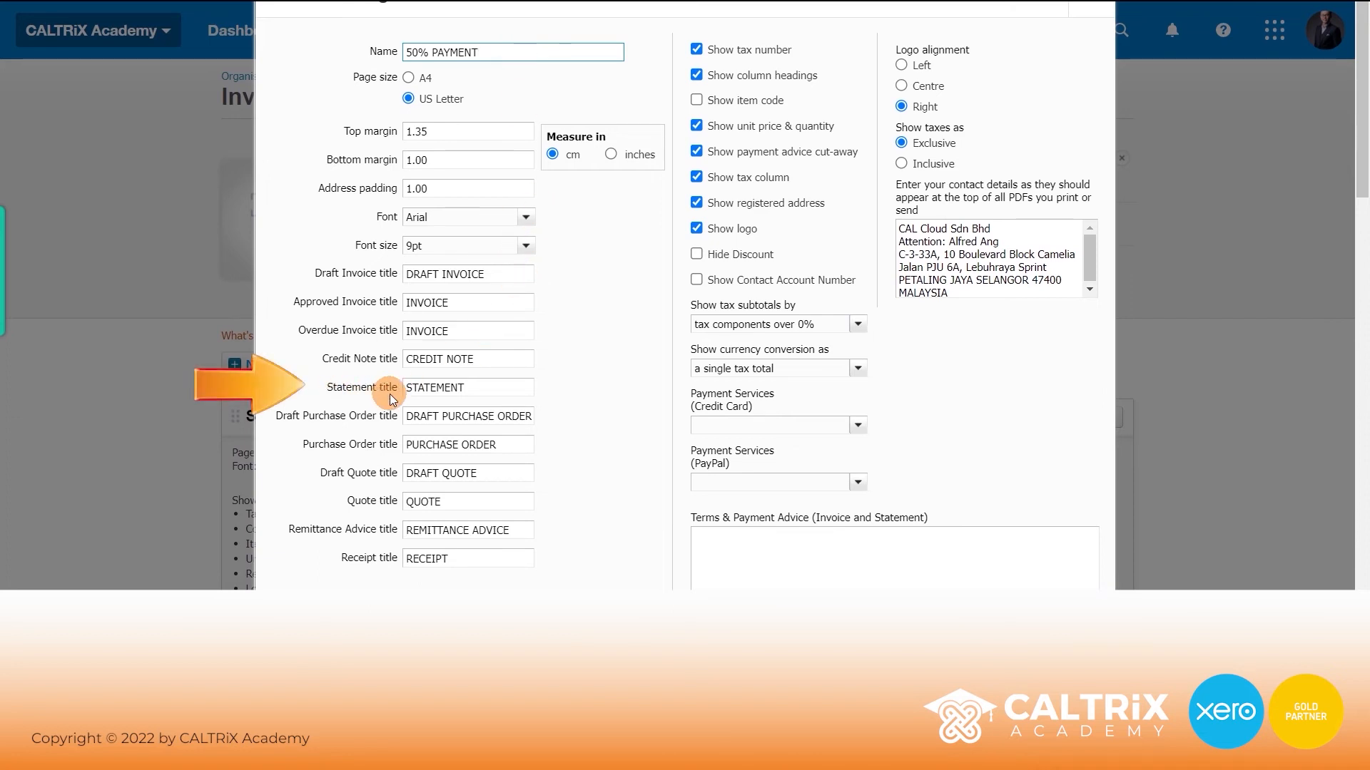
left_click(481, 384)
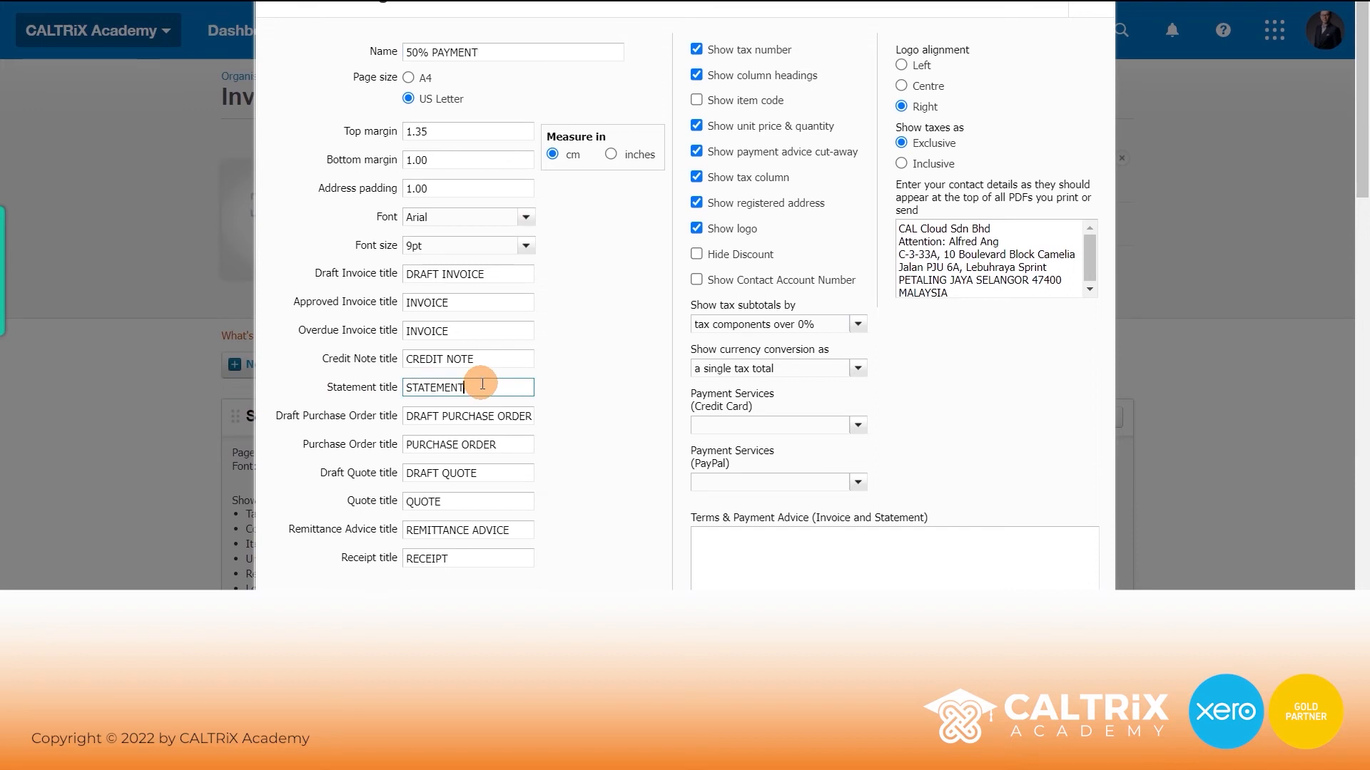
type("OF ACCOUNT")
- Title quotes 'QUOTATION' and remittance advice 'PAYMENT VOUCHER', and hide the payment advice cut-away
left_click(610, 366)
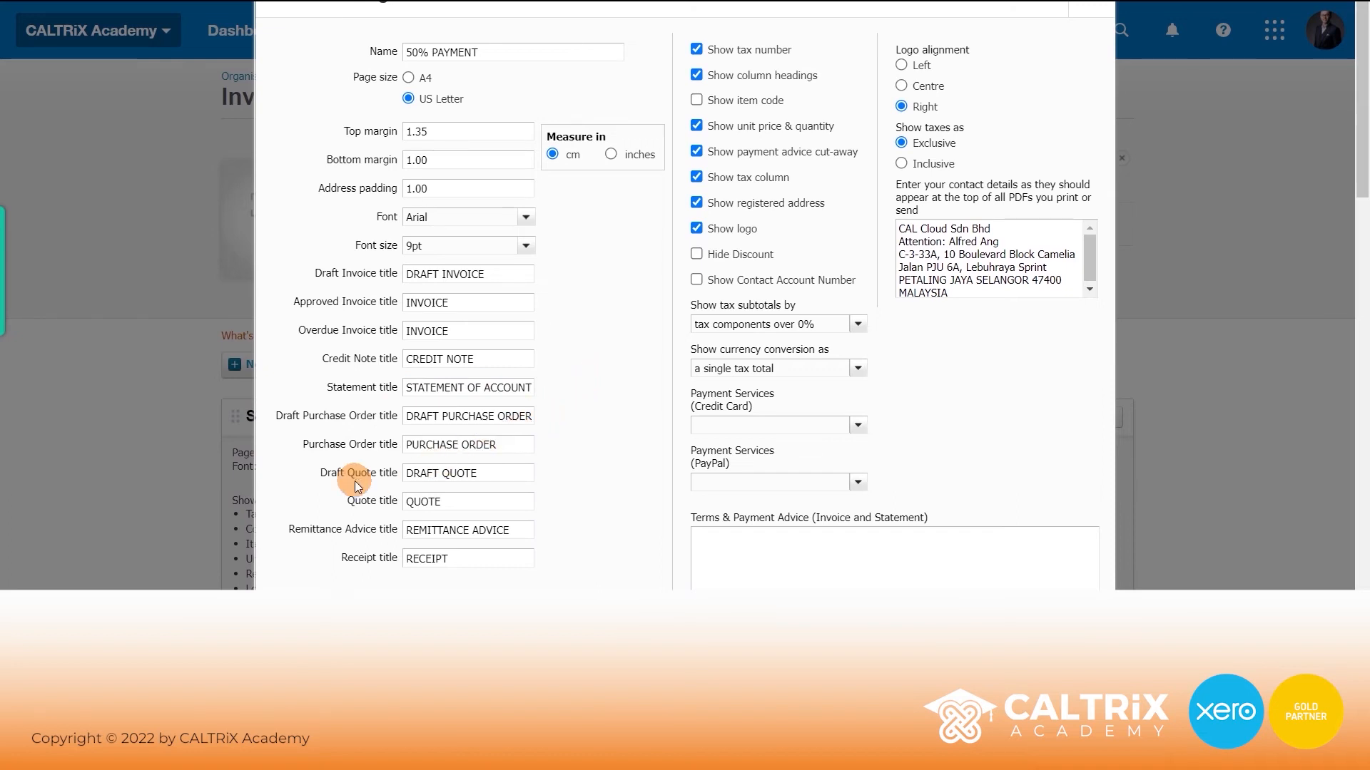
left_click(472, 500)
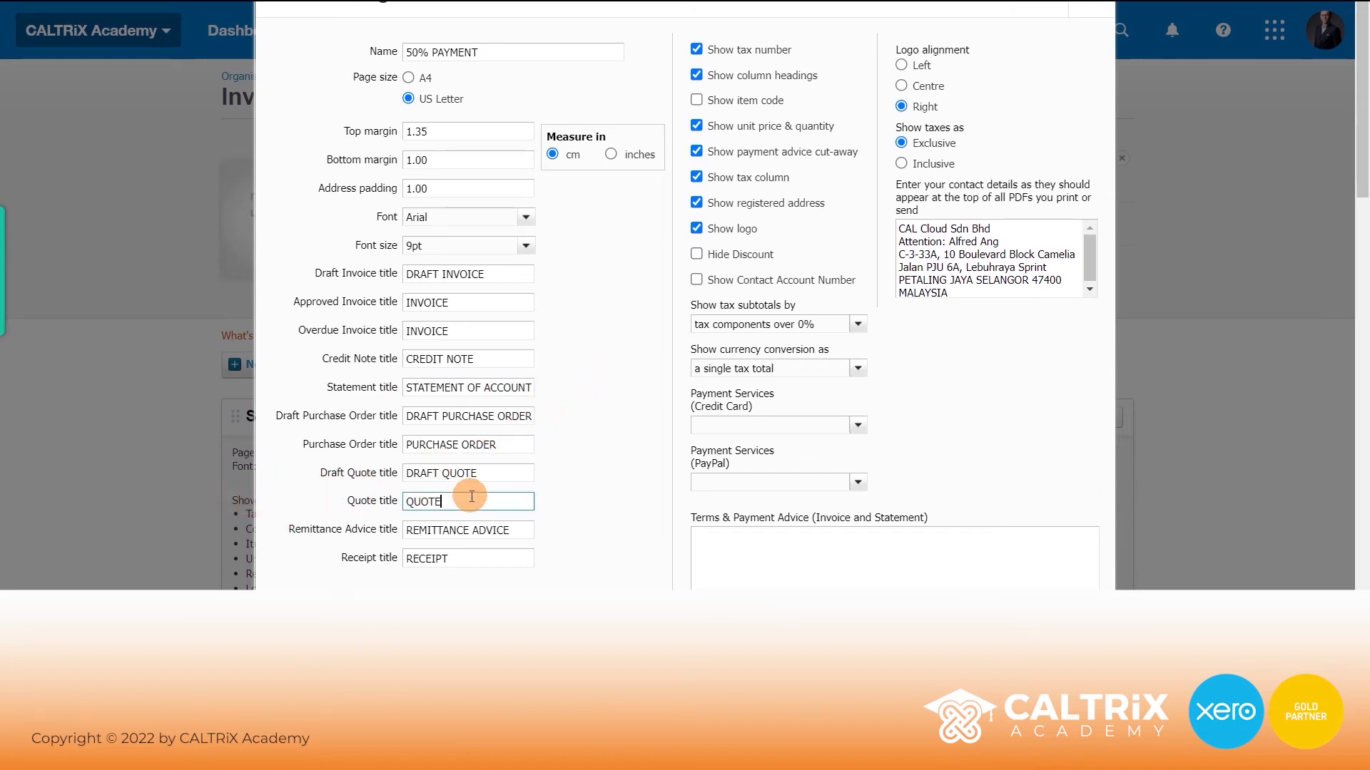
type("ATION")
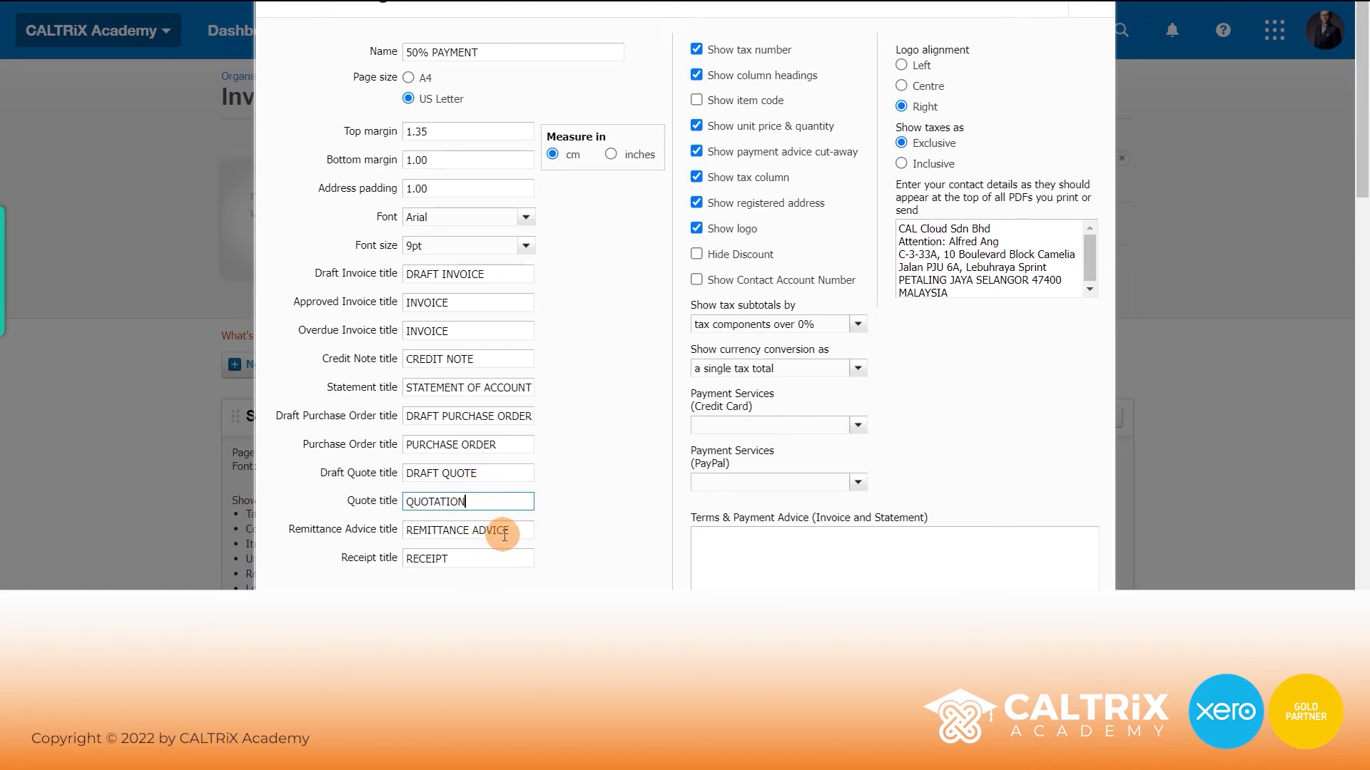
key("Tab")
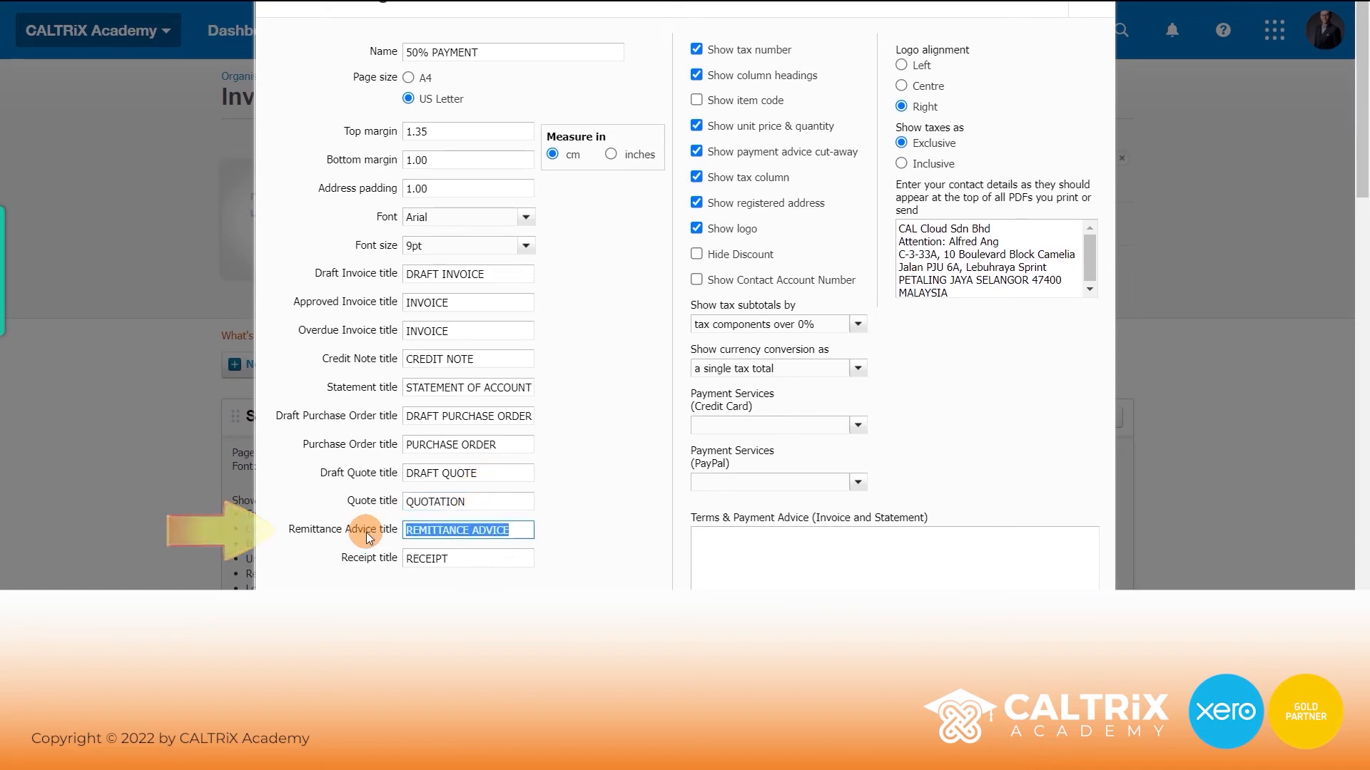
type("PAYMENT VOUCHER")
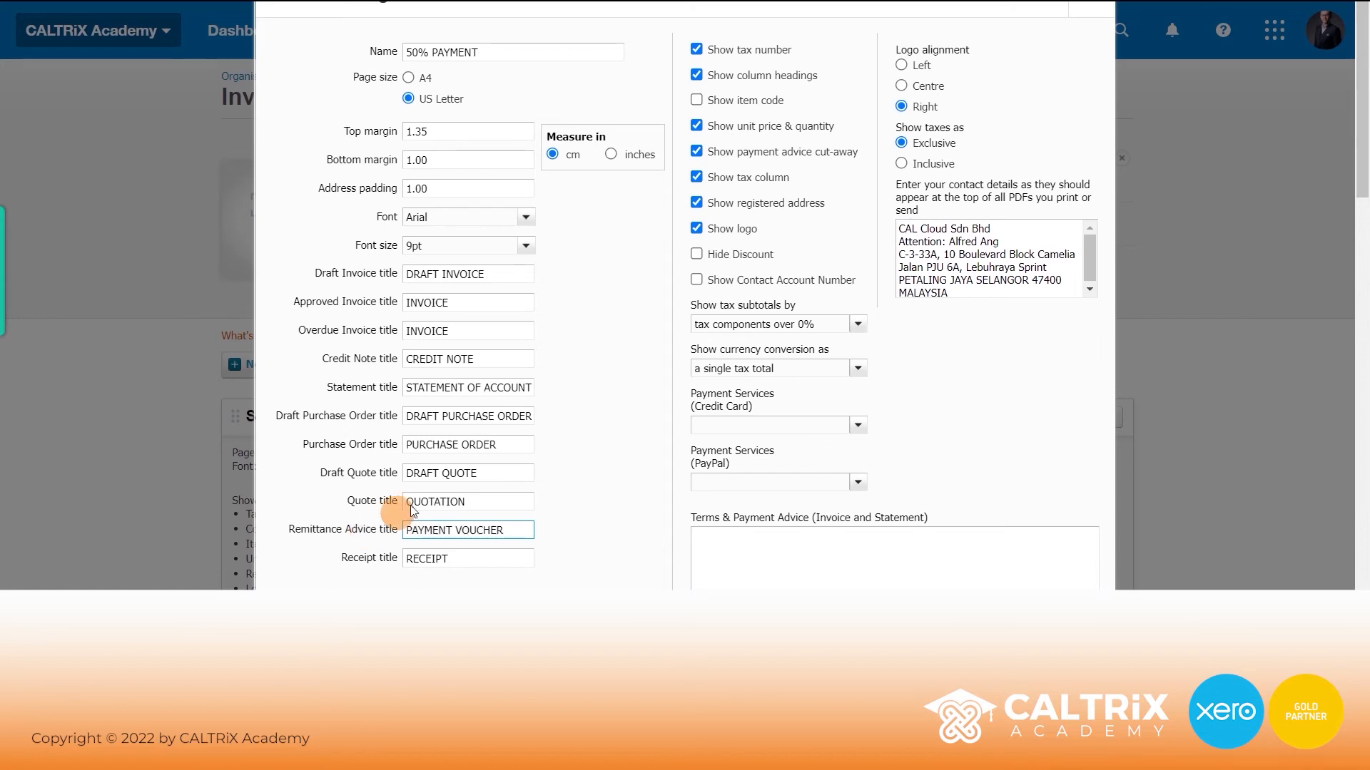
left_click(601, 369)
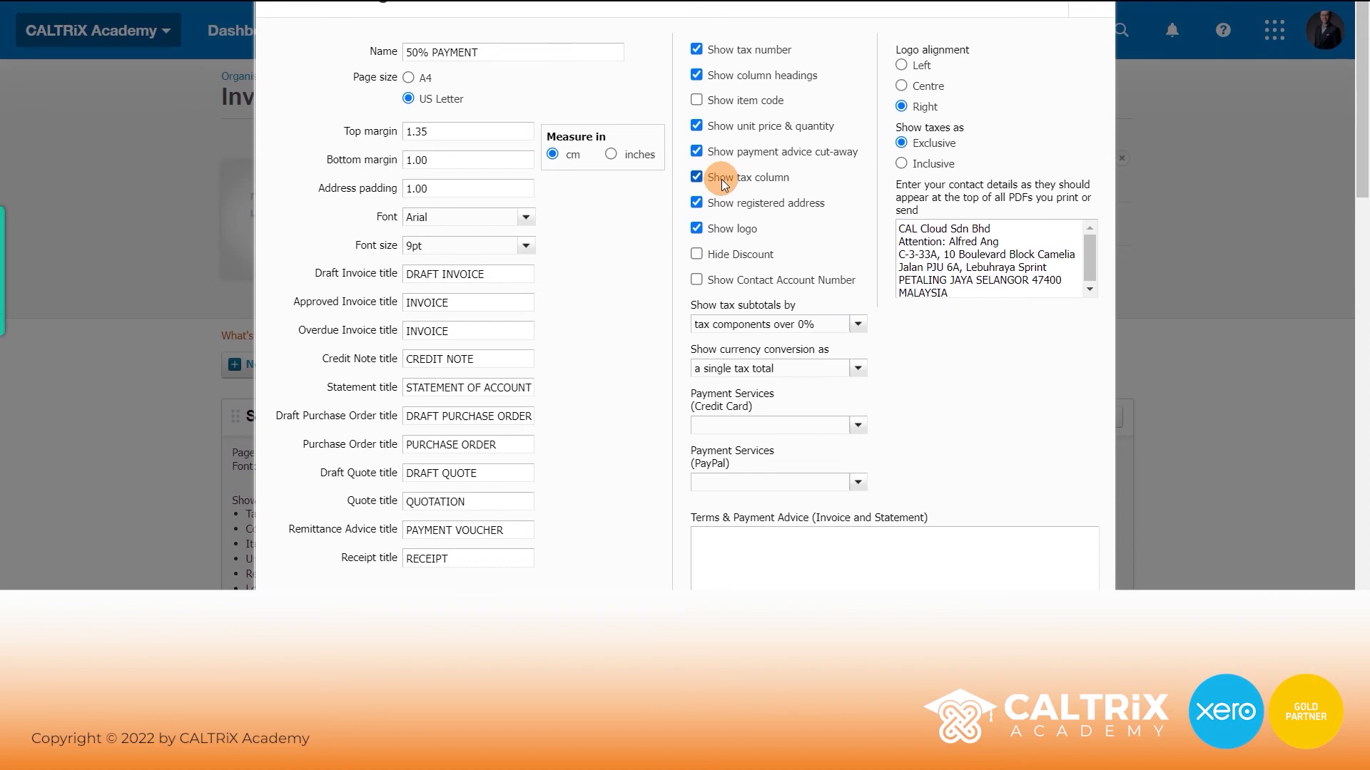
left_click(767, 153)
- Paste the prepared terms into Terms & Payment Advice and move the quote lines into Terms (Quotes)
scroll(677, 315, "down", 3)
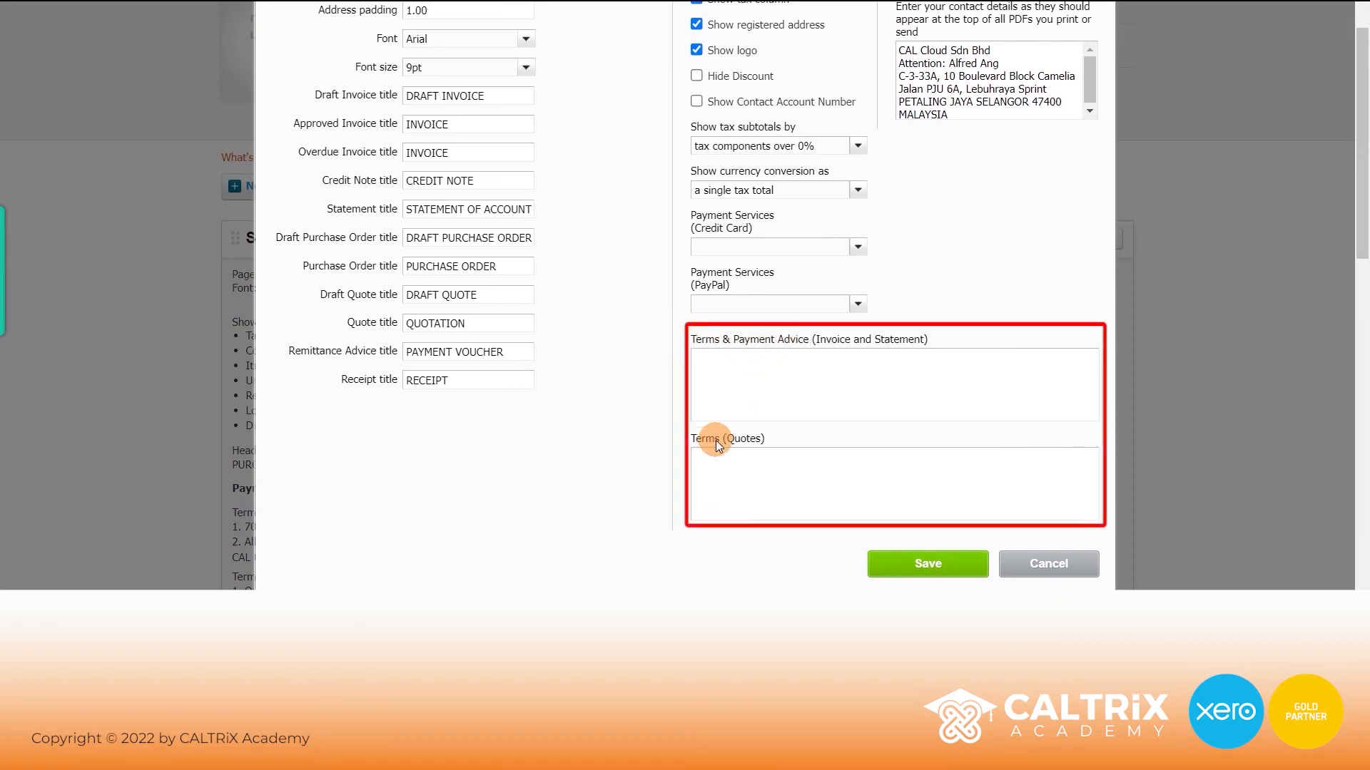
left_click(764, 380)
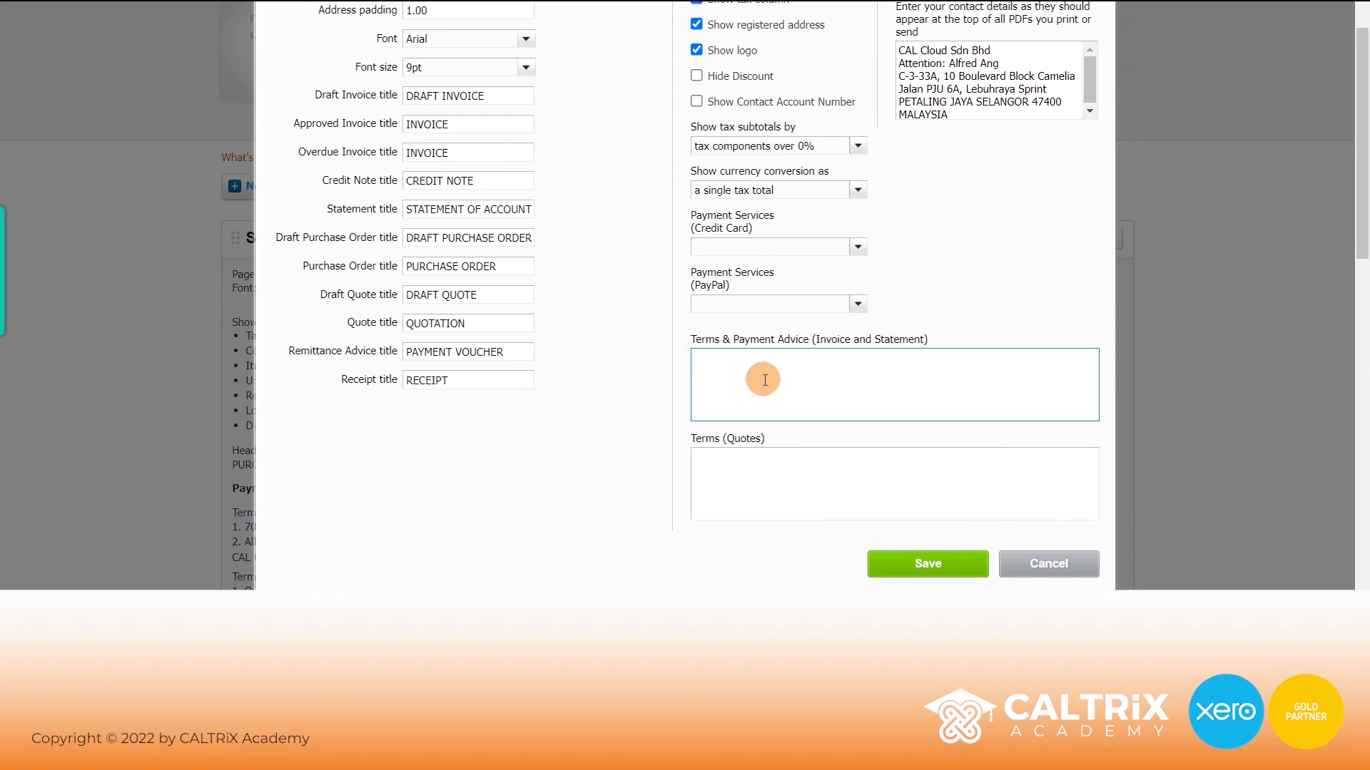
key("ctrl+v")
left_click_drag(789, 407, 696, 397)
key("ctrl+x")
left_click(742, 469)
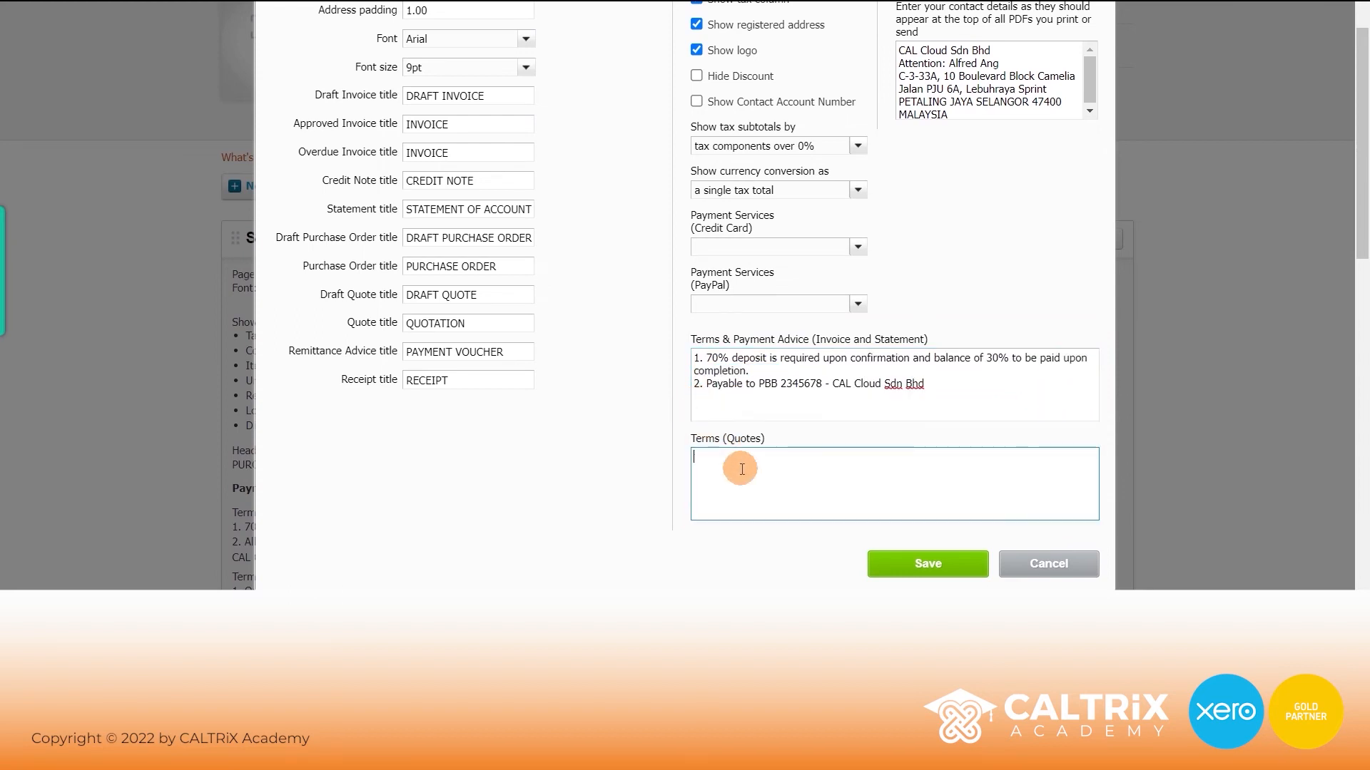
key("ctrl+v")
- Change the deposit and balance percentages in the terms to 50%
left_click(715, 360)
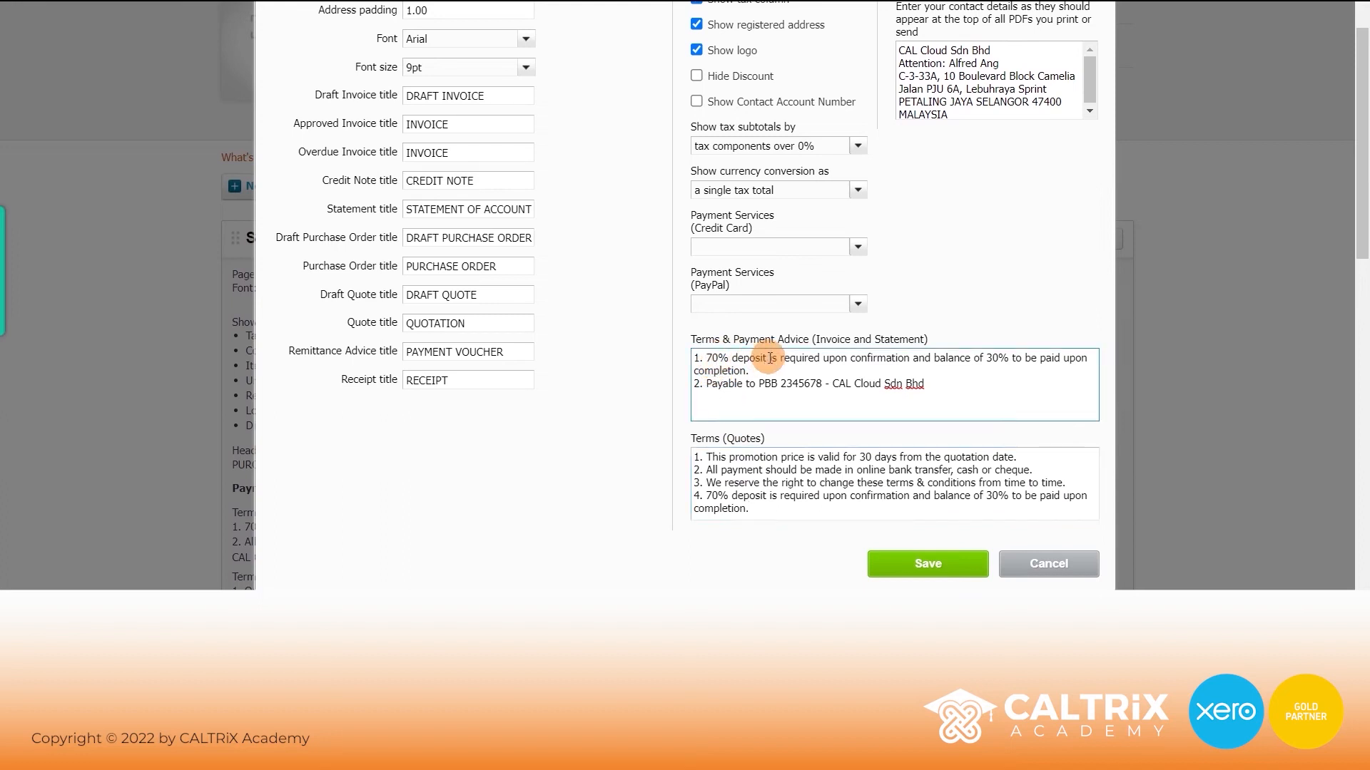
left_click(992, 358)
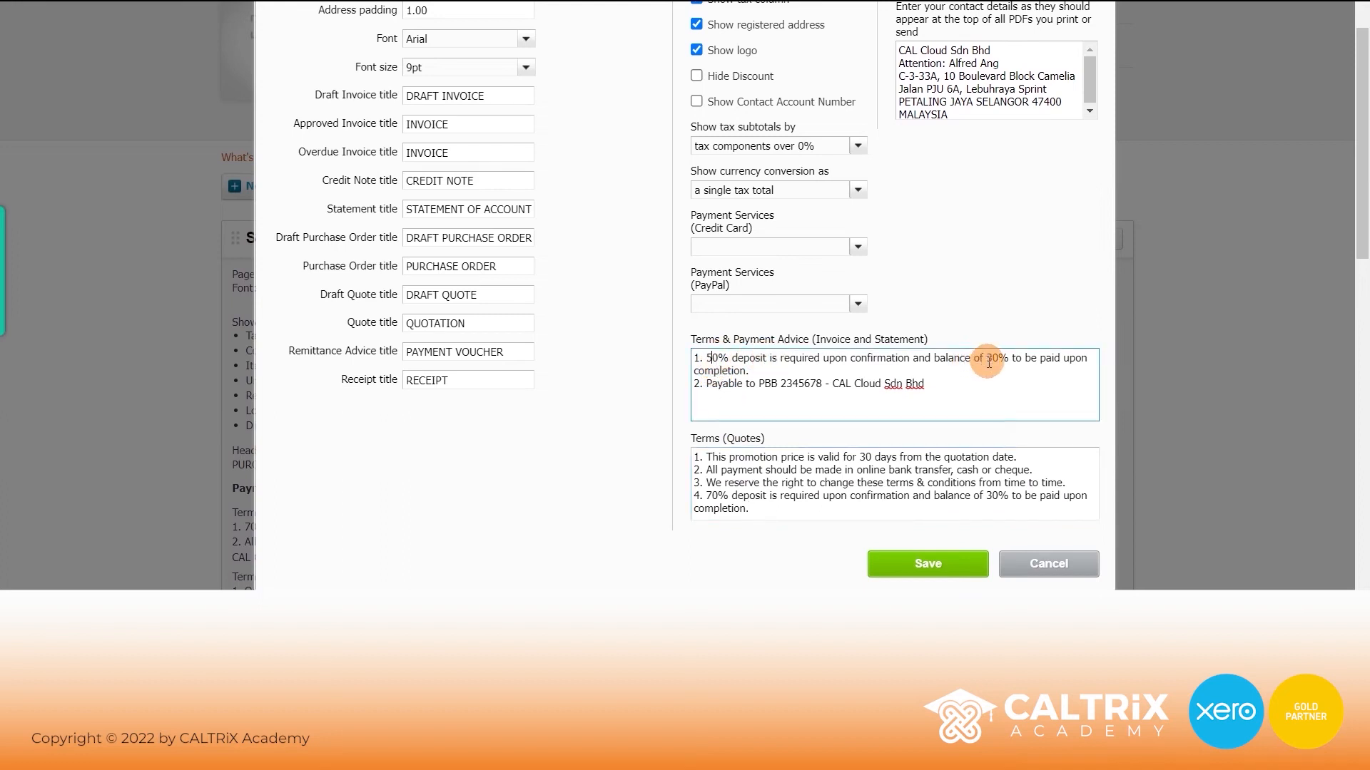
left_click(993, 496)
key("BackSpace")
type("5")
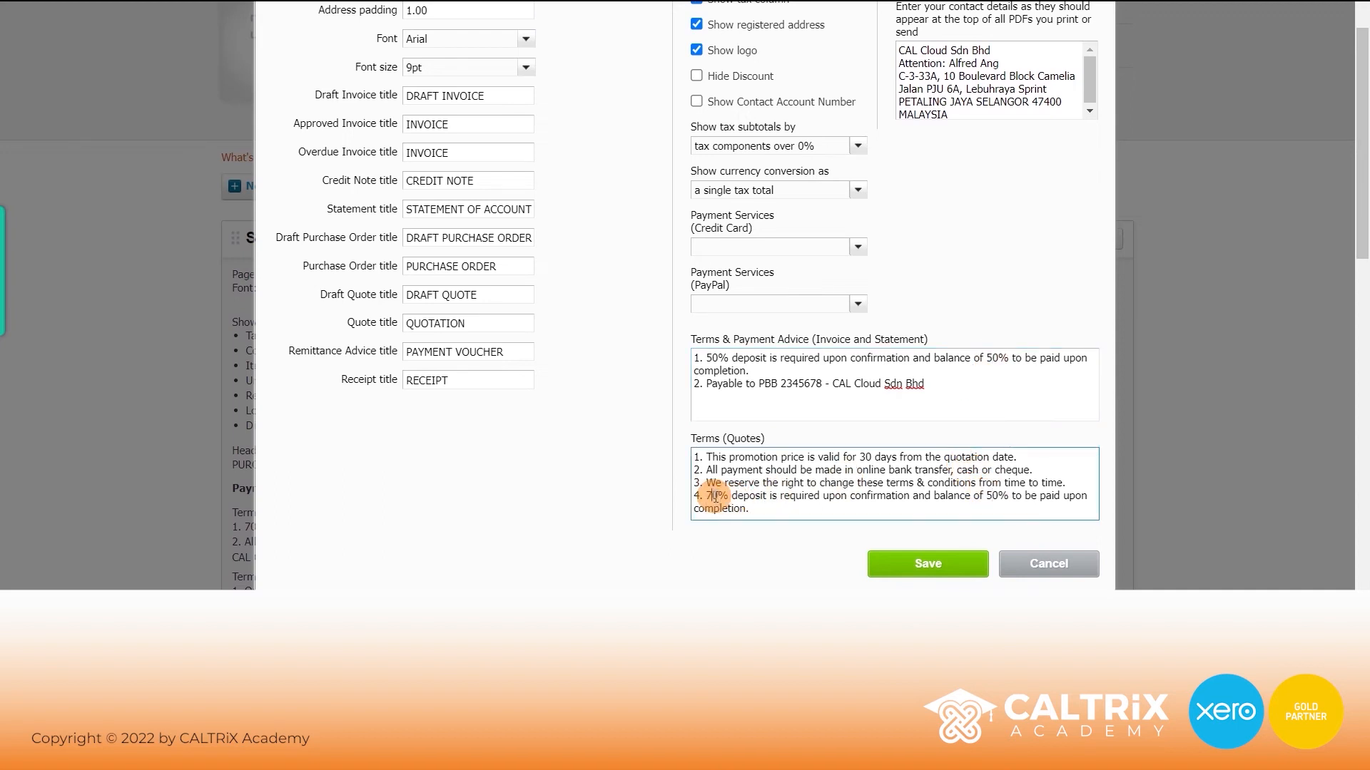
scroll(914, 331, "up", 3)
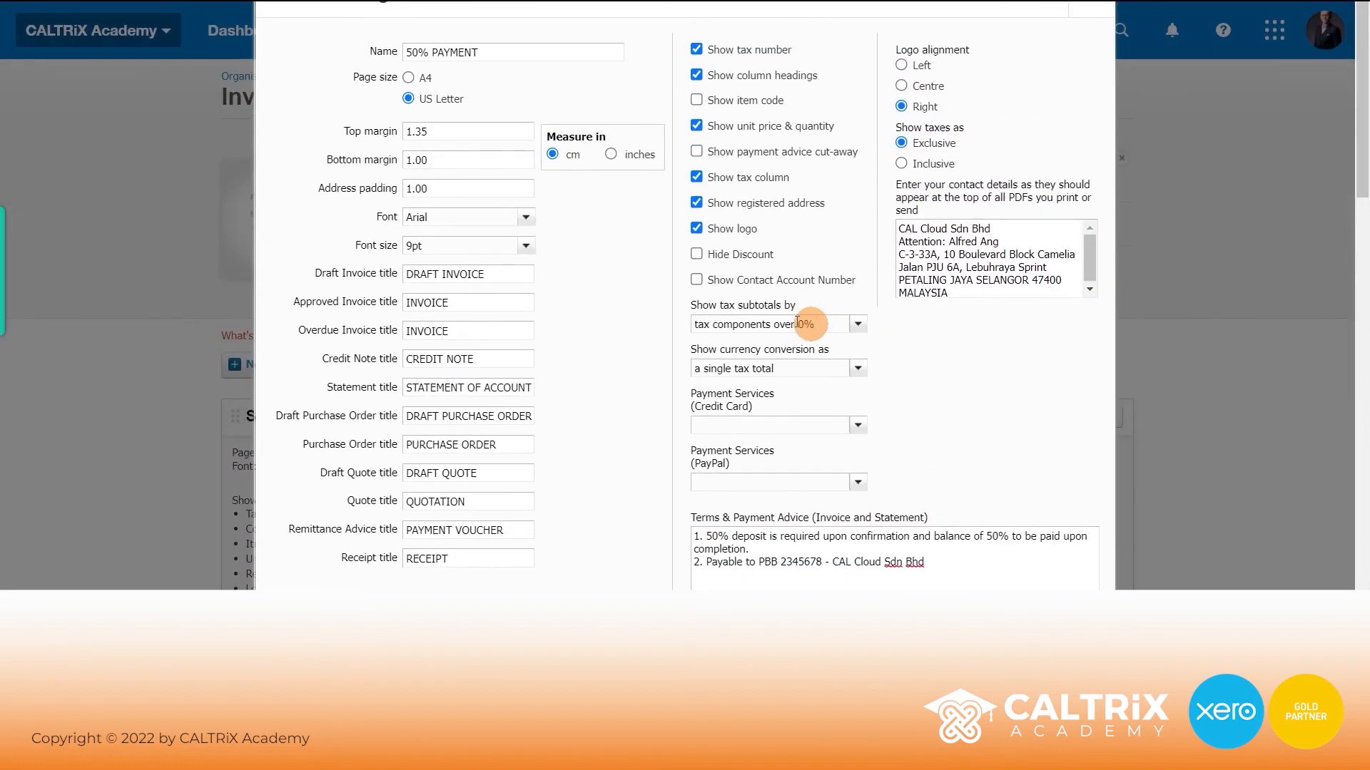
scroll(934, 310, "down", 5)
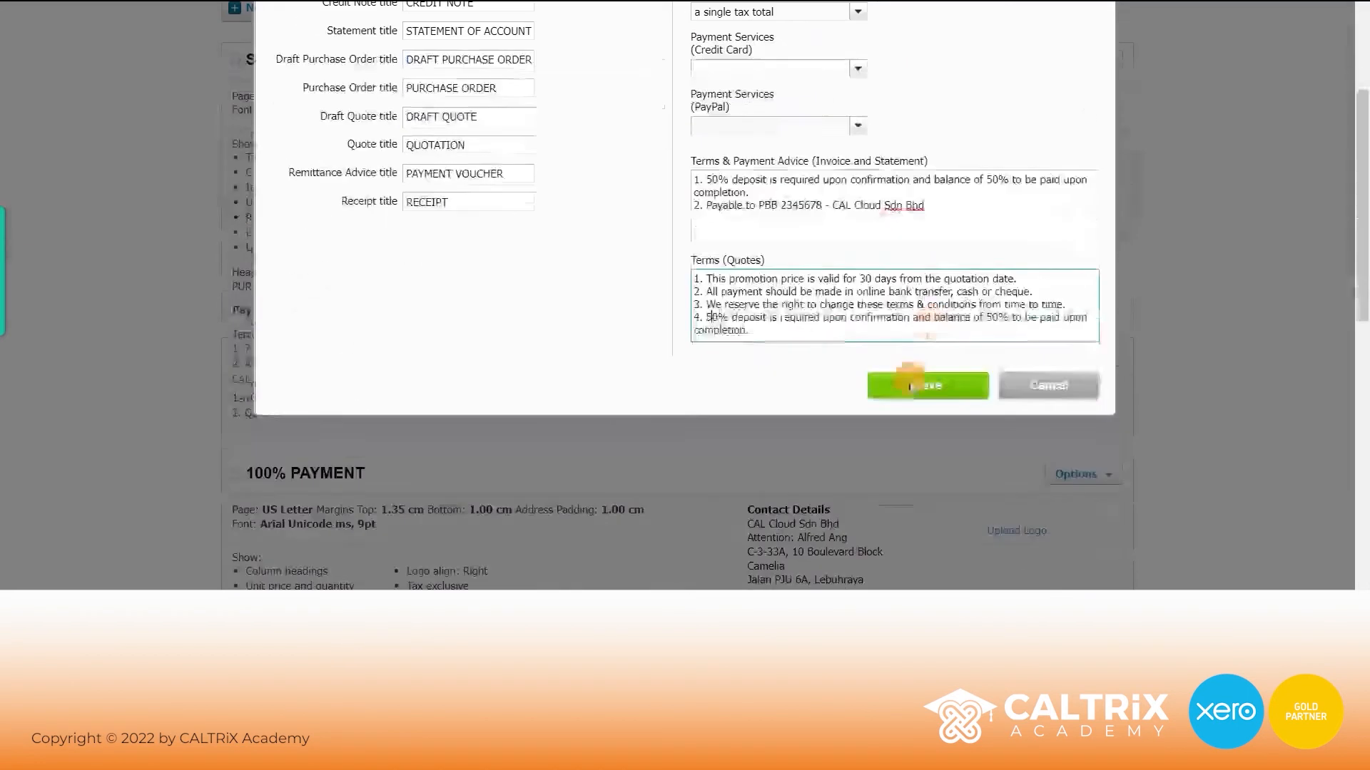
- Save the 50% PAYMENT theme and check it in the branding themes list
left_click(925, 382)
scroll(929, 371, "down", 6)
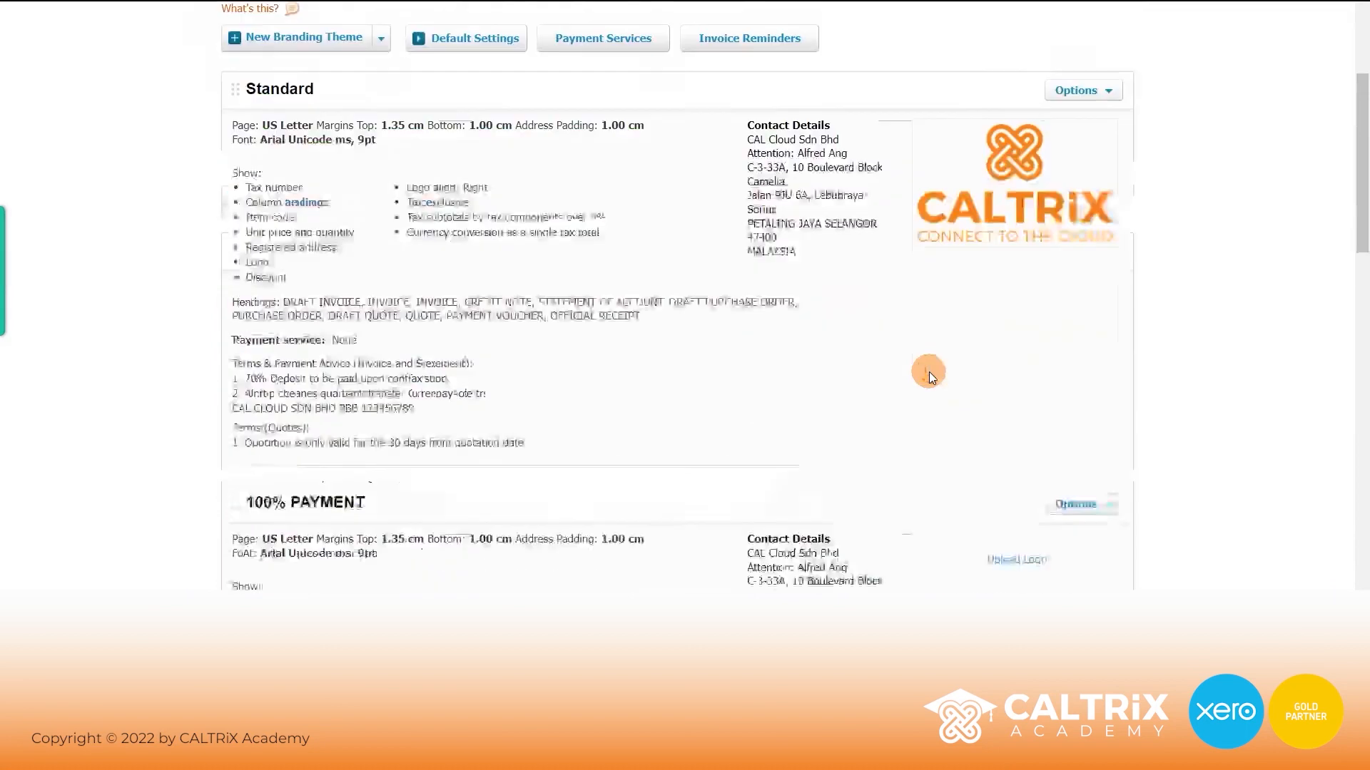
scroll(830, 196, "down", 14)
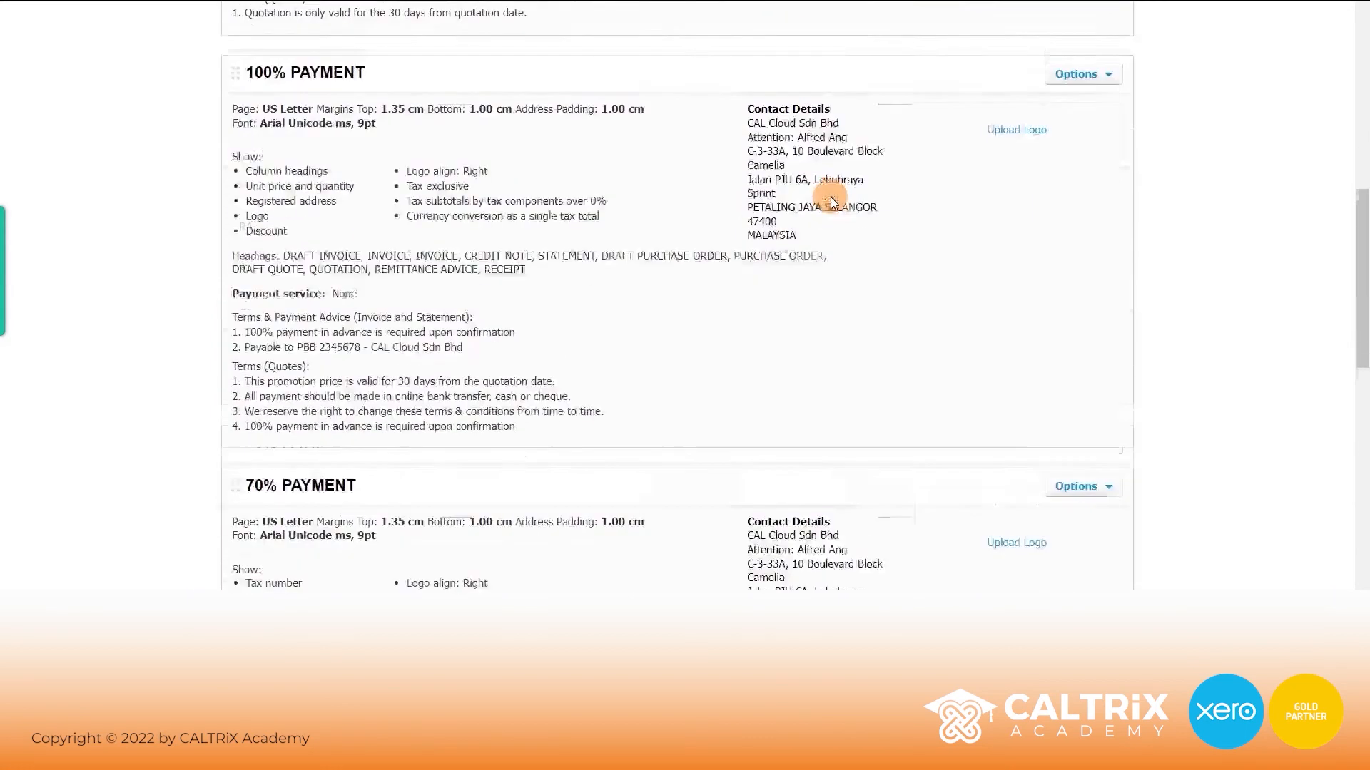
scroll(830, 196, "down", 3)
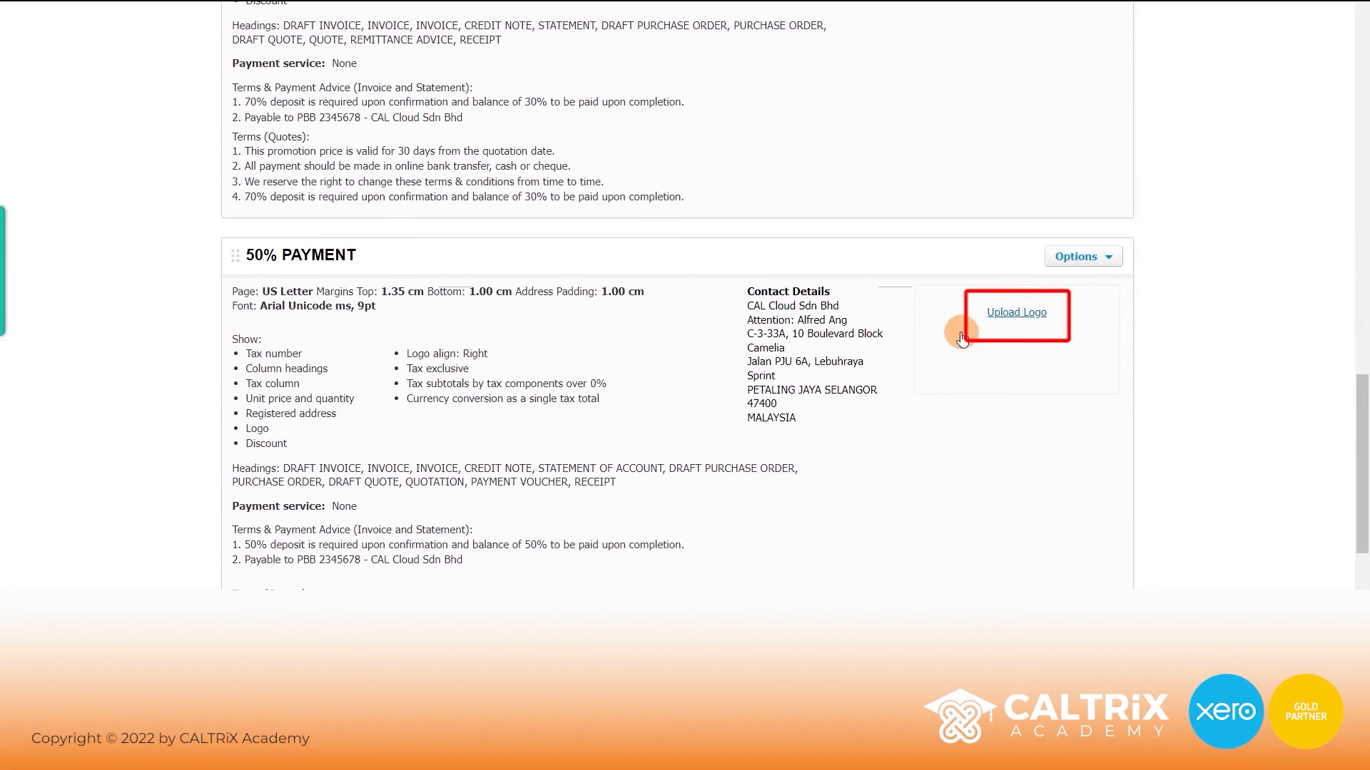
scroll(1043, 333, "up", 4)
scroll(1043, 335, "up", 20)
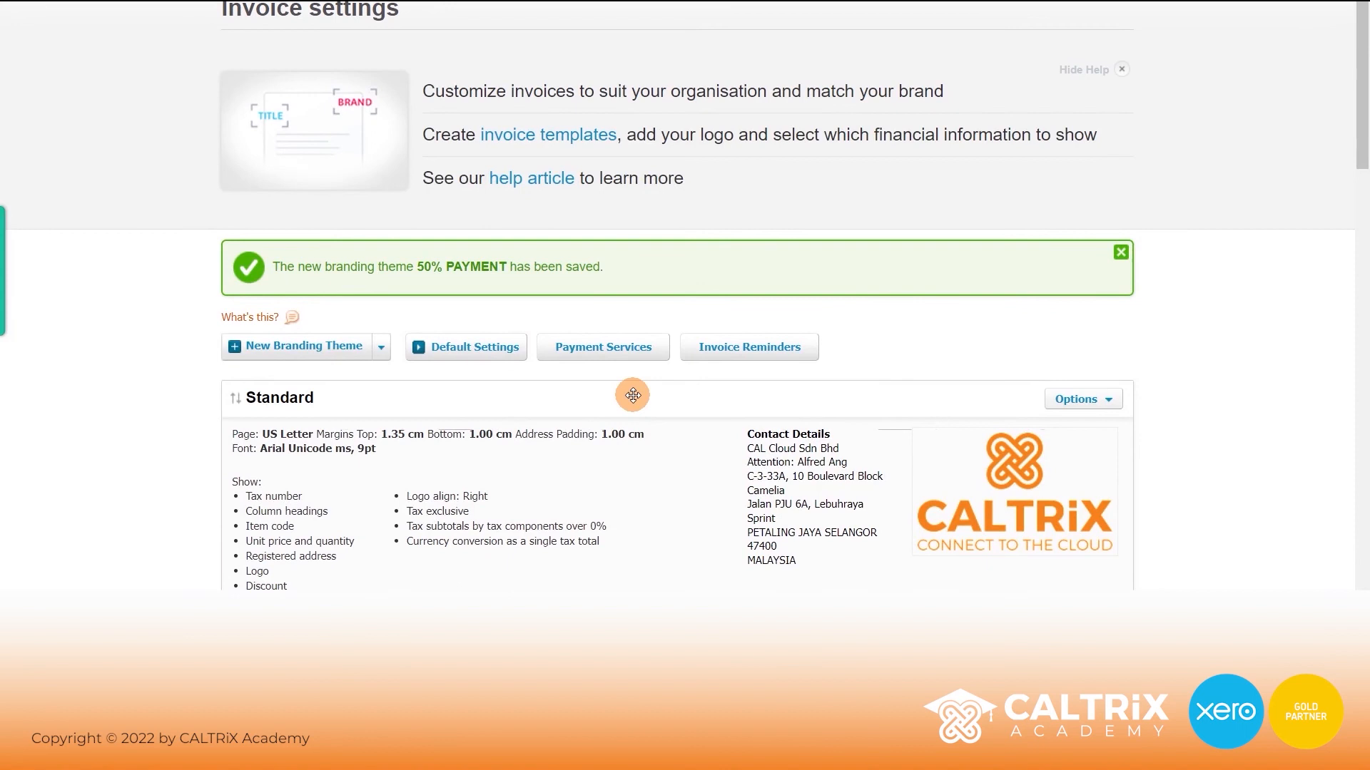
- In invoice default settings, set the invoice prefix to INV-2022- and next number to 10001
left_click(482, 352)
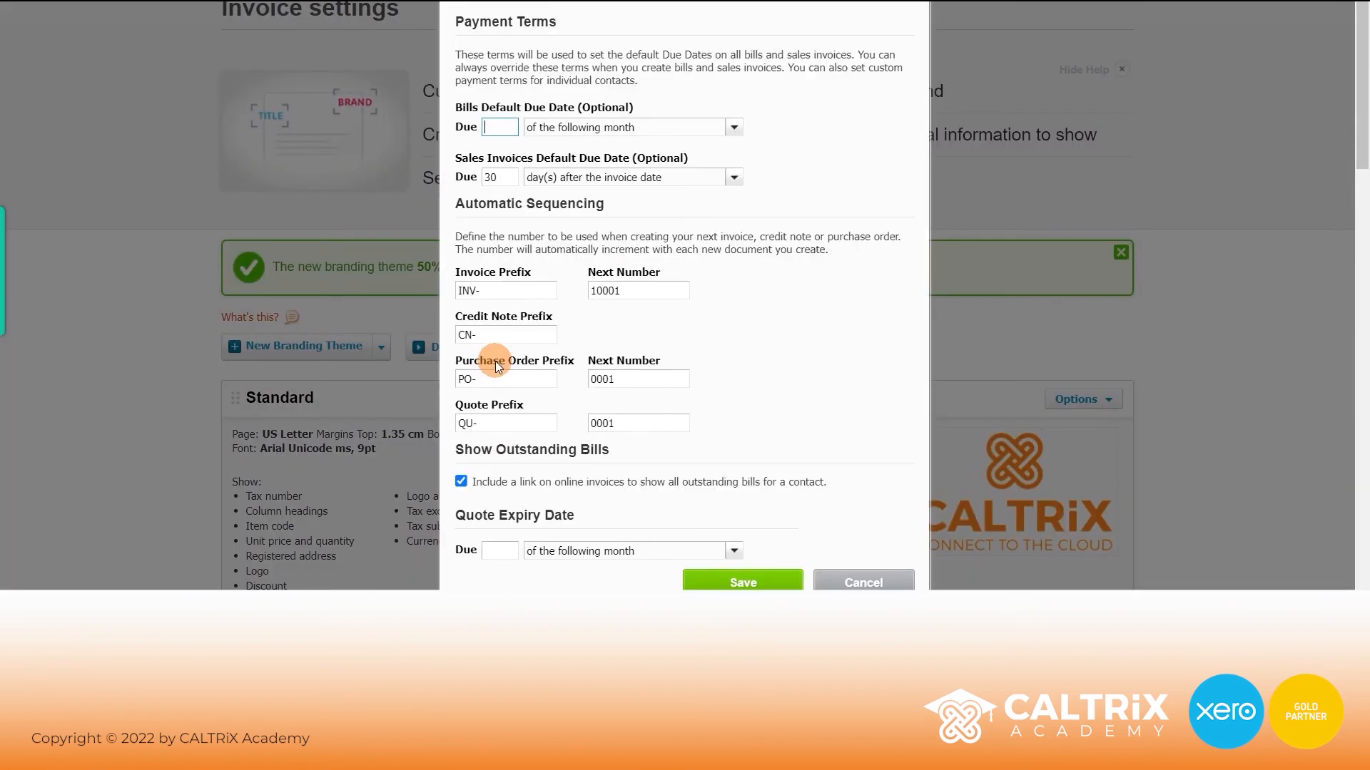
left_click(505, 176)
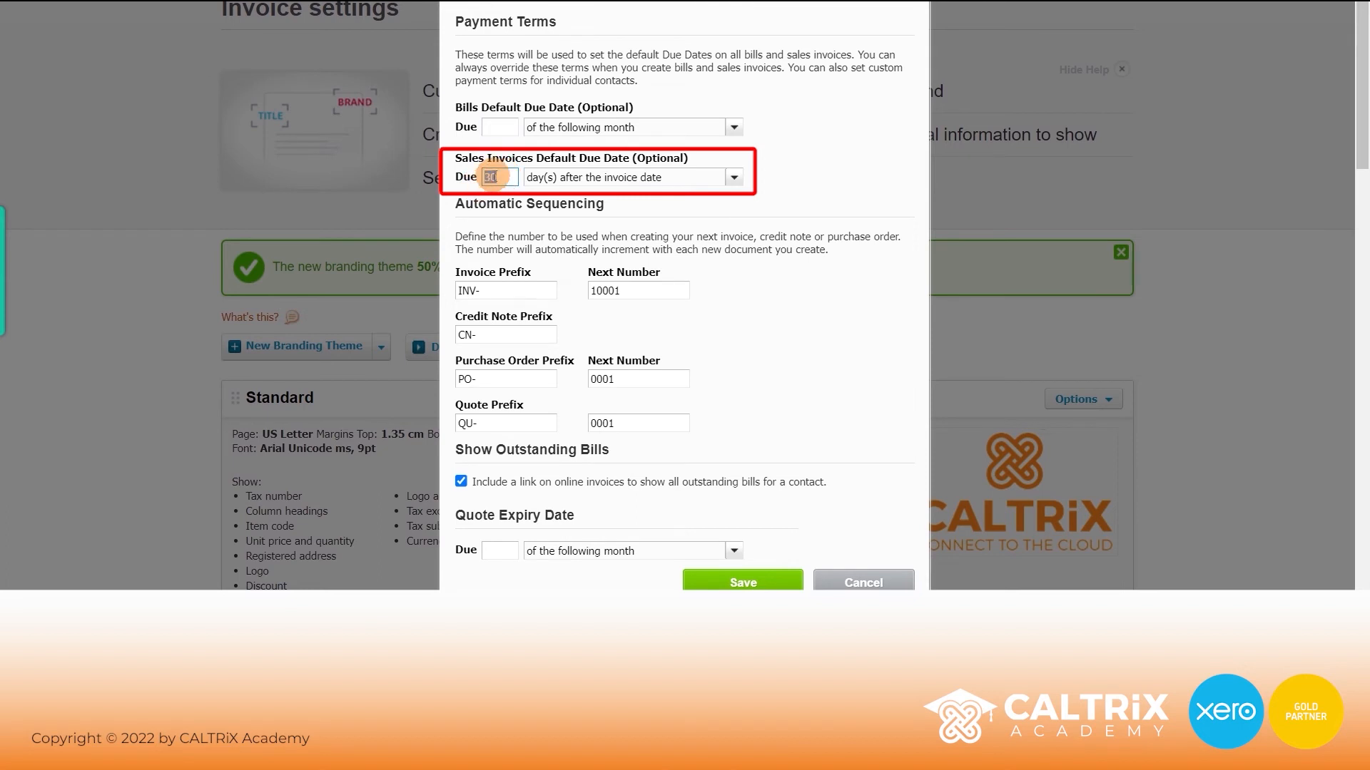
left_click_drag(678, 177, 538, 172)
left_click(551, 173)
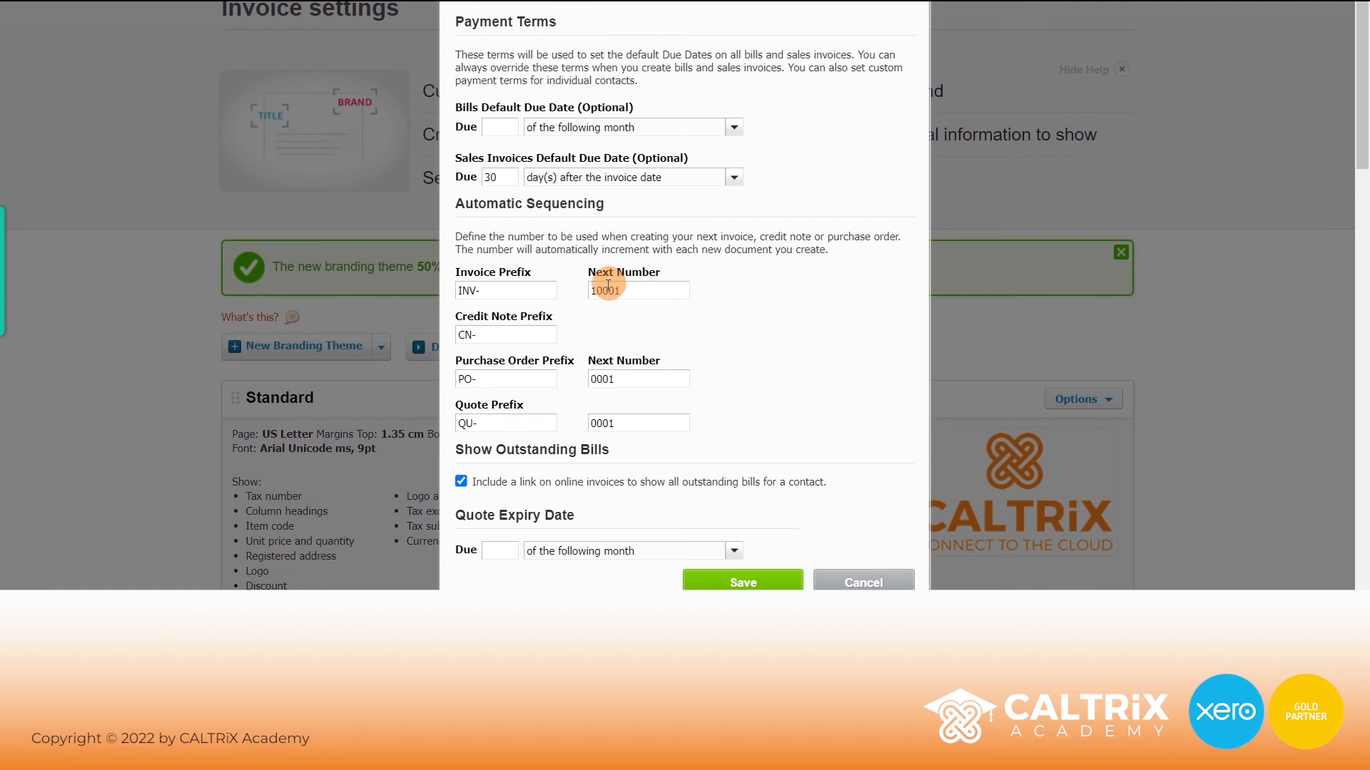
left_click(488, 288)
type("2022-")
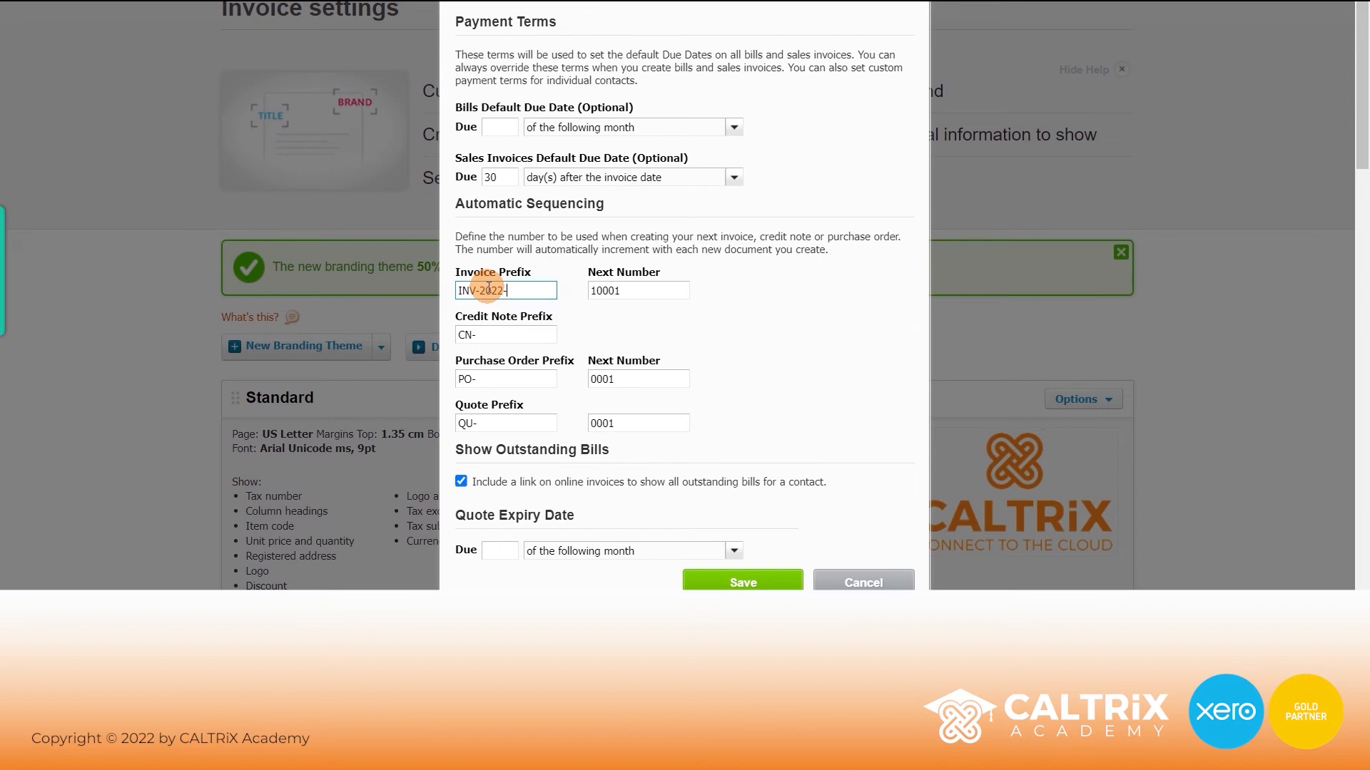
left_click_drag(615, 290, 587, 297)
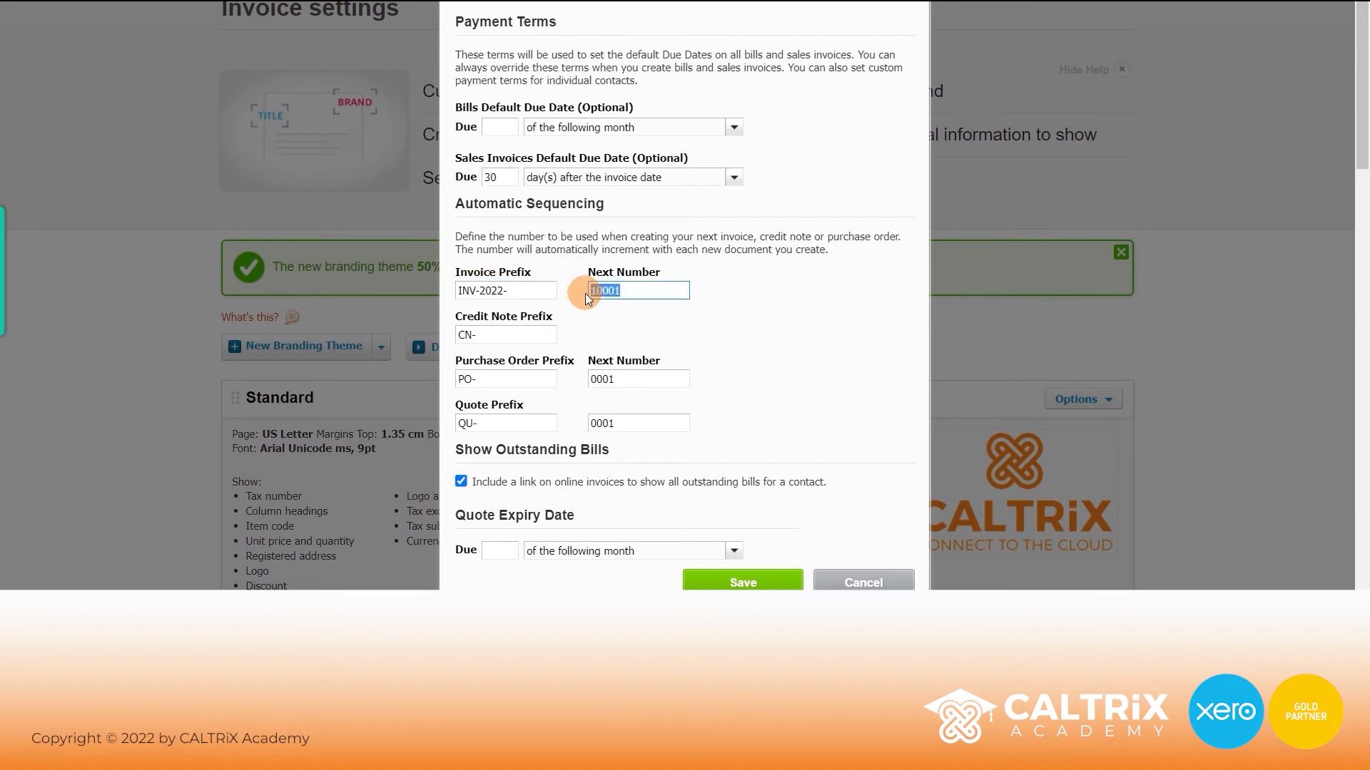
left_click(595, 291)
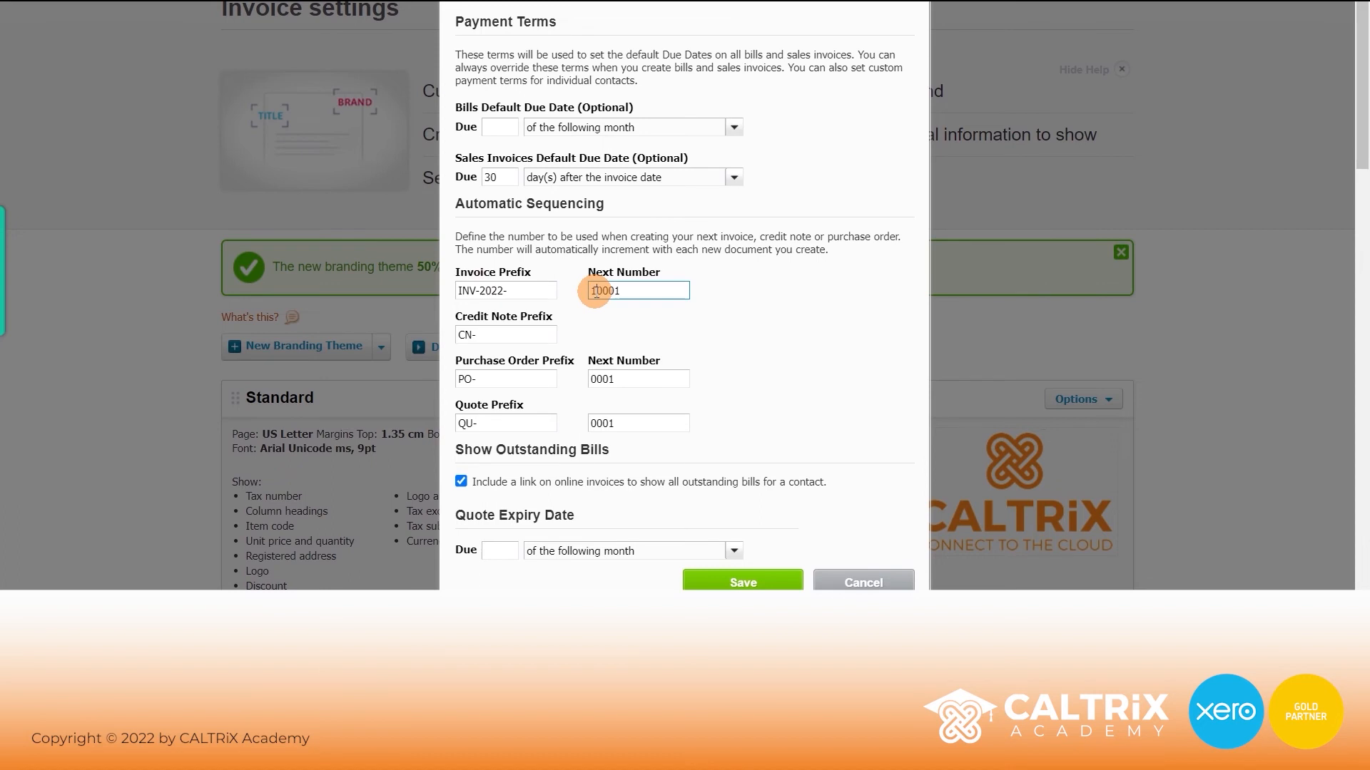
key("BackSpace")
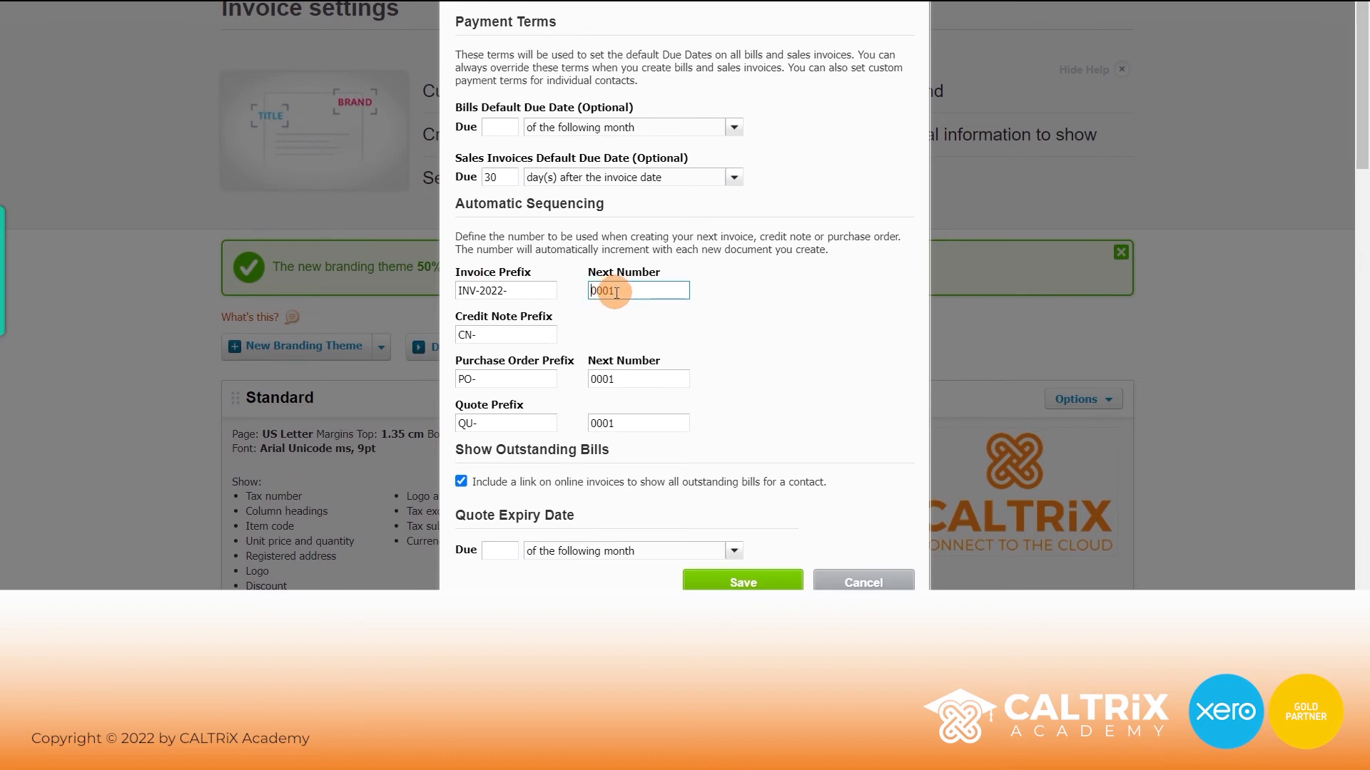
type("1")
double_click(617, 291)
left_click(627, 286)
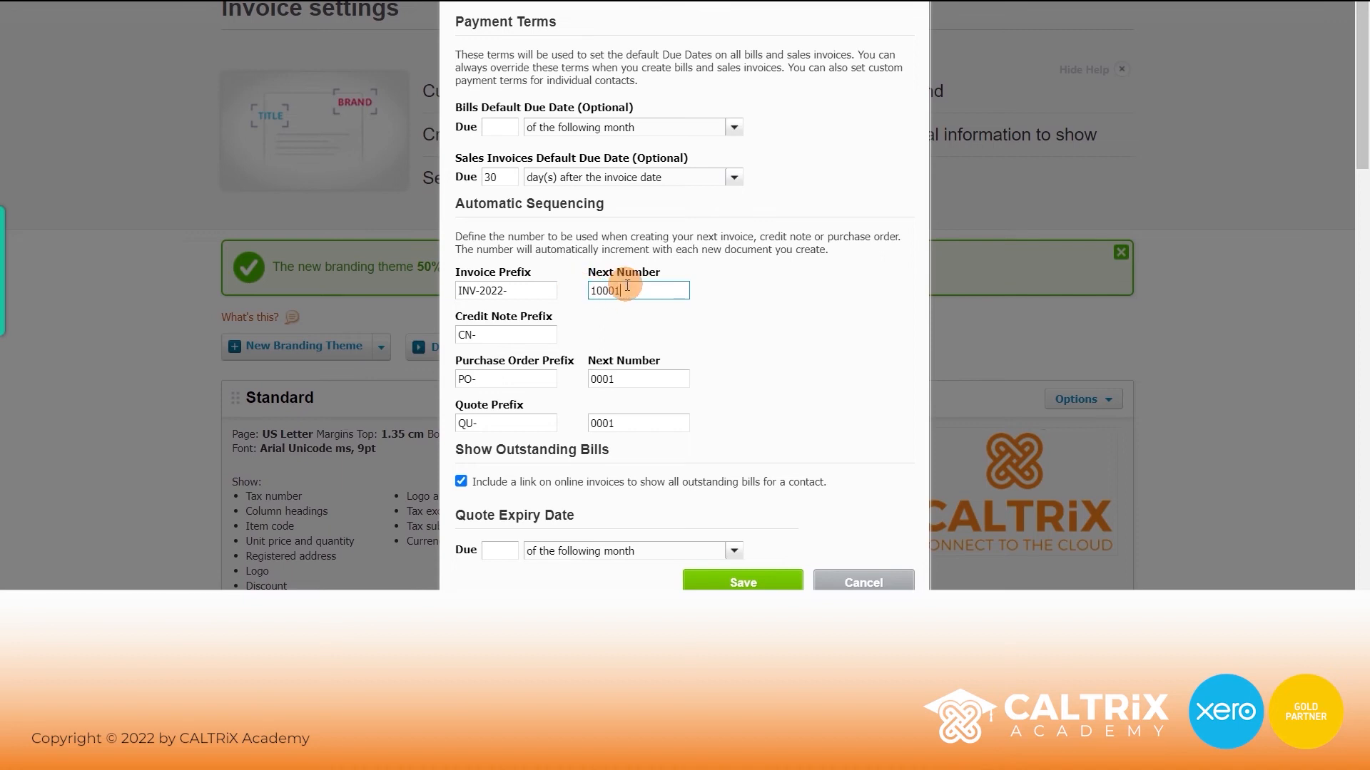
- Prefix credit notes CN-2022-, make quotes expire the 30th of the following month, and save
left_click(494, 336)
type("2022-")
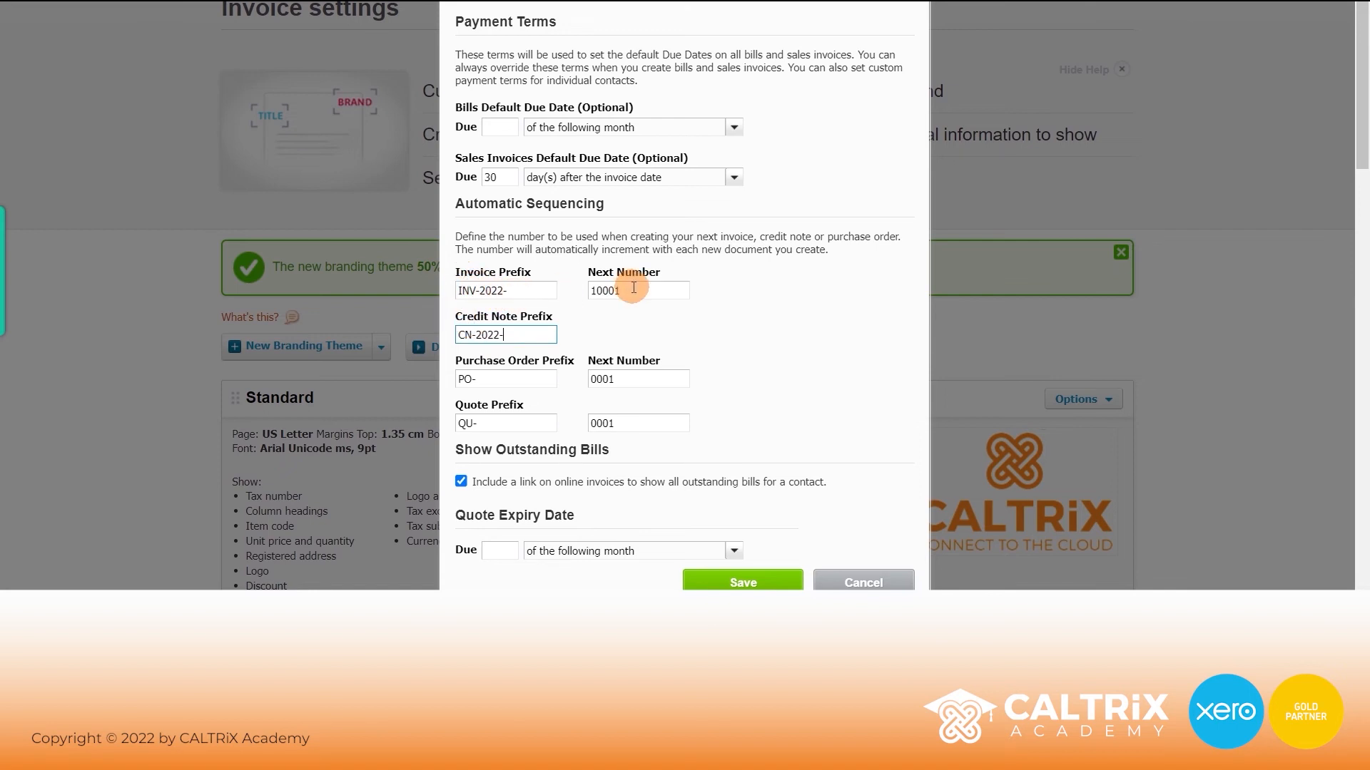
left_click_drag(627, 290, 596, 295)
left_click(605, 309)
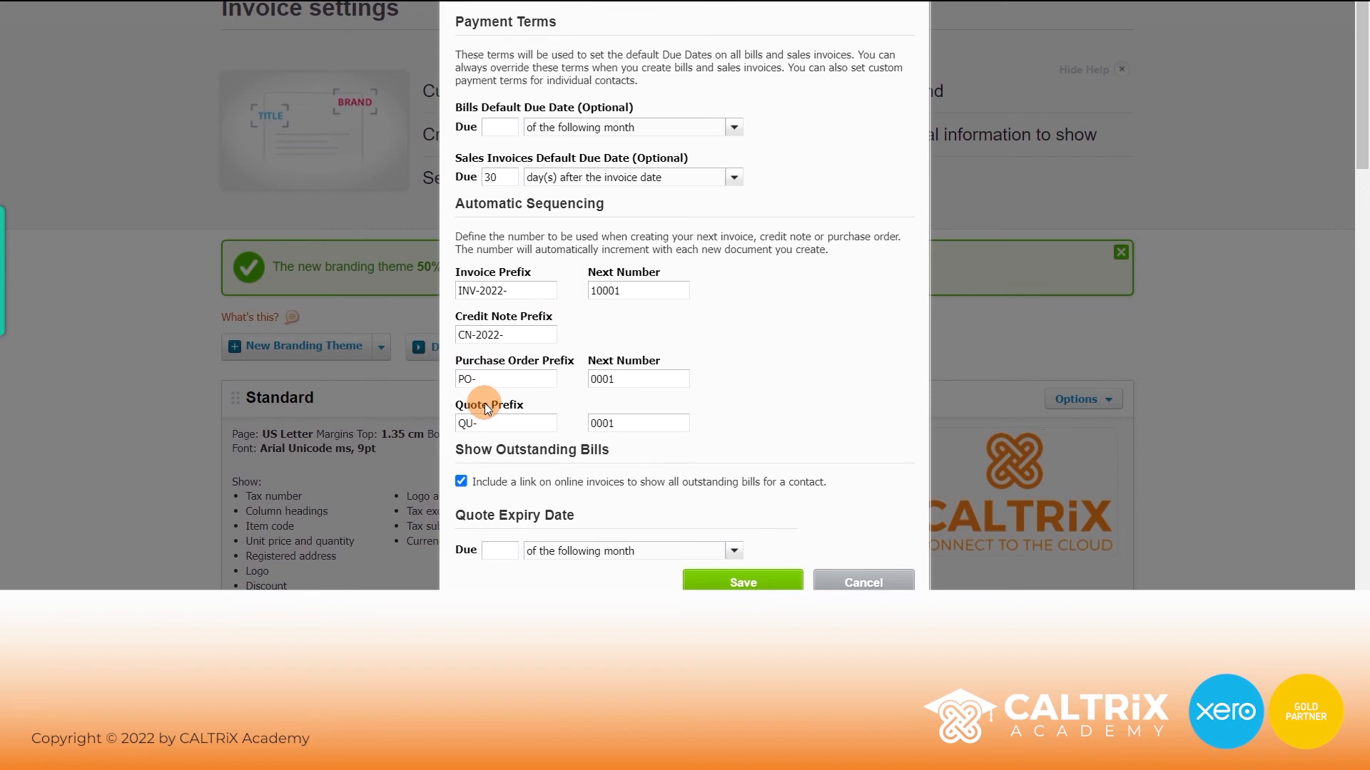
left_click(497, 554)
type("30")
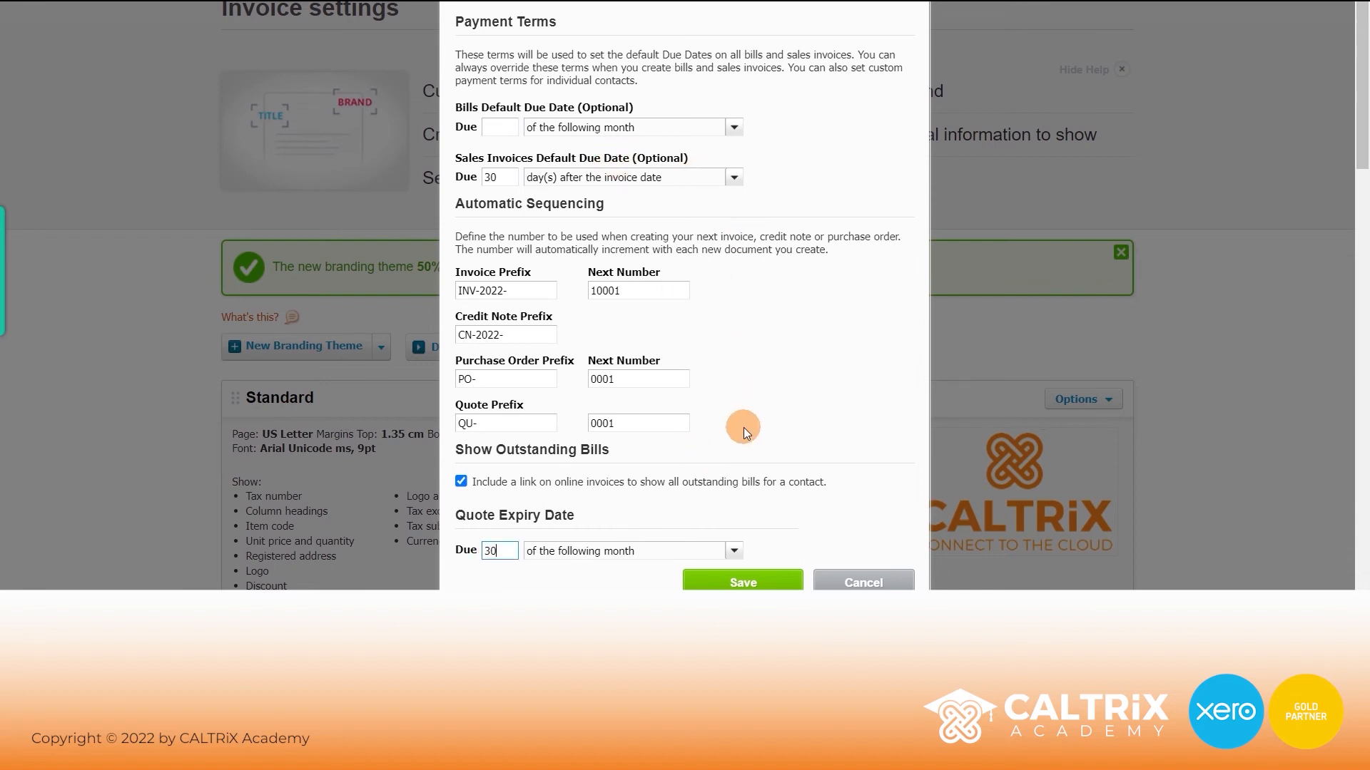
left_click(735, 582)
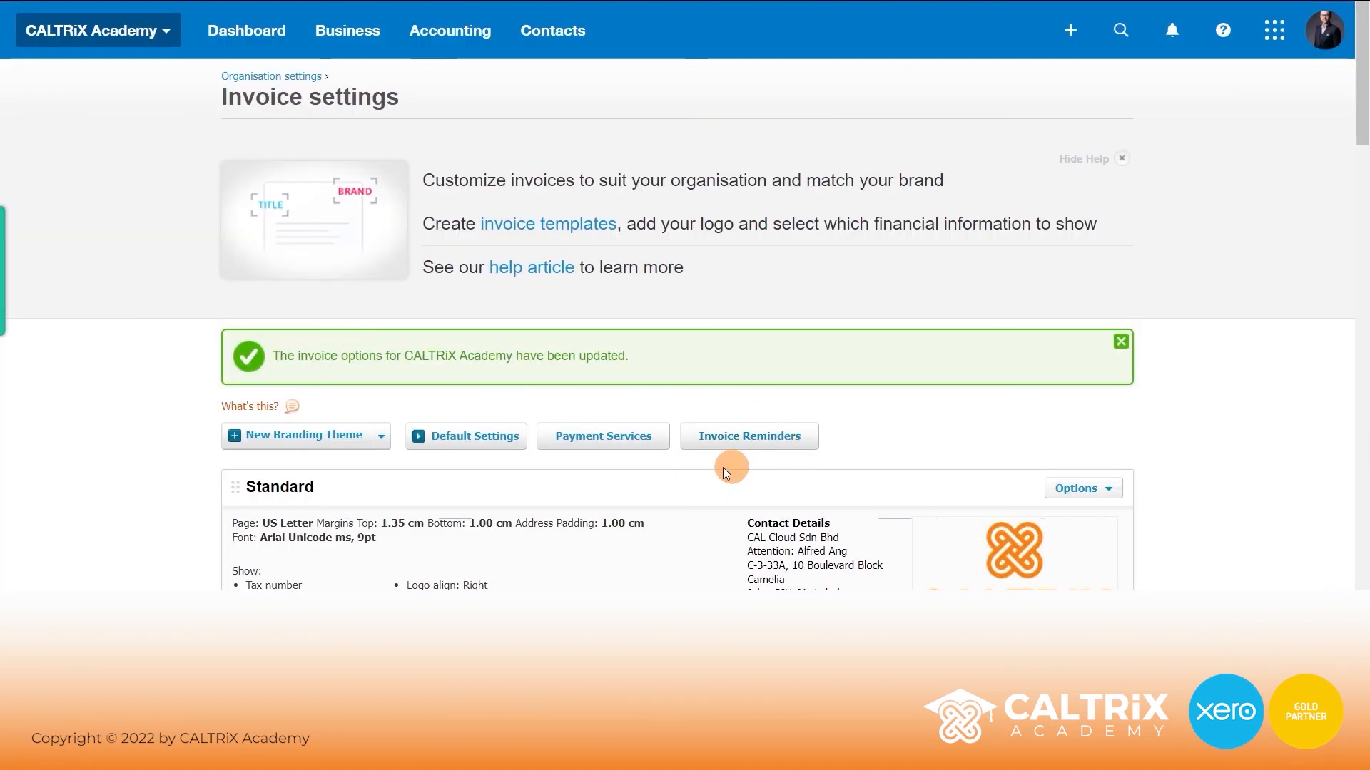
- Turn on overdue invoice reminder emails and change the 21-day reminder to 30 days
left_click(758, 437)
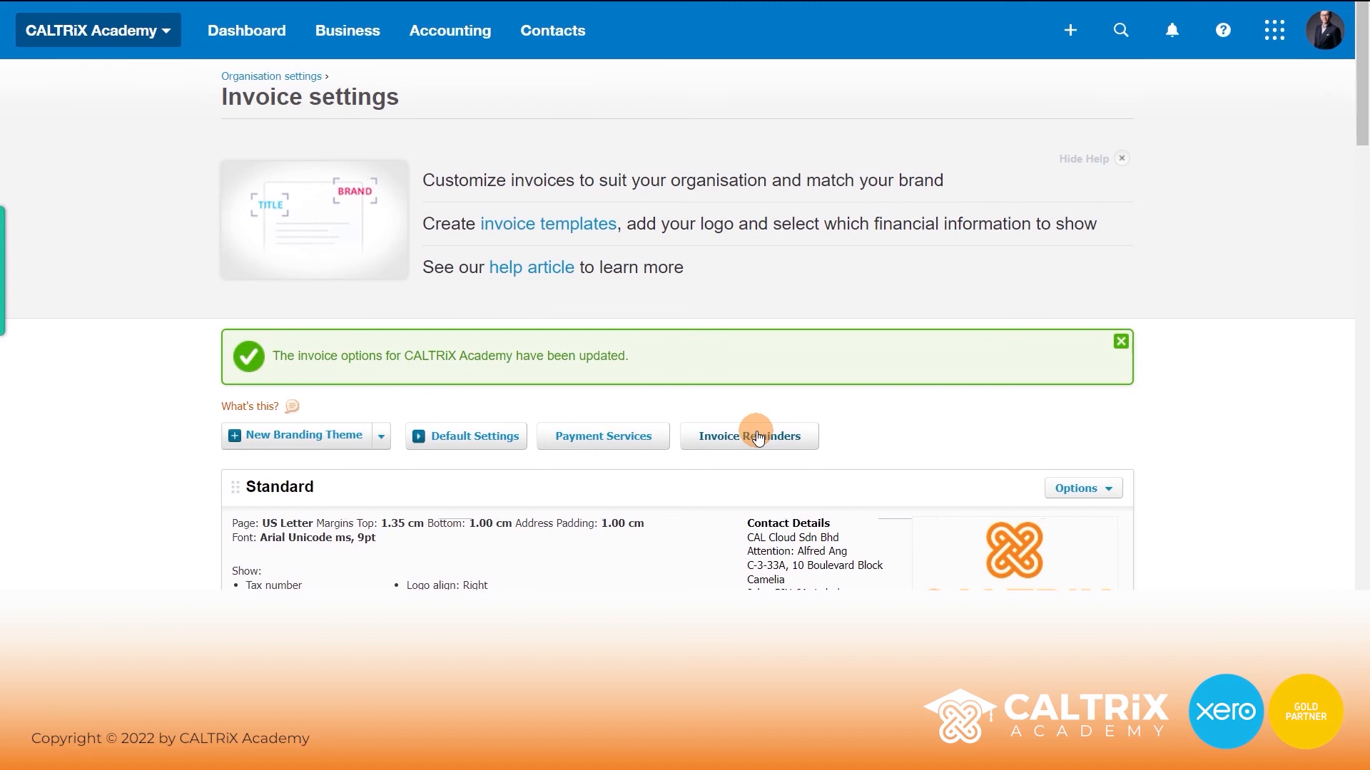
left_click(756, 436)
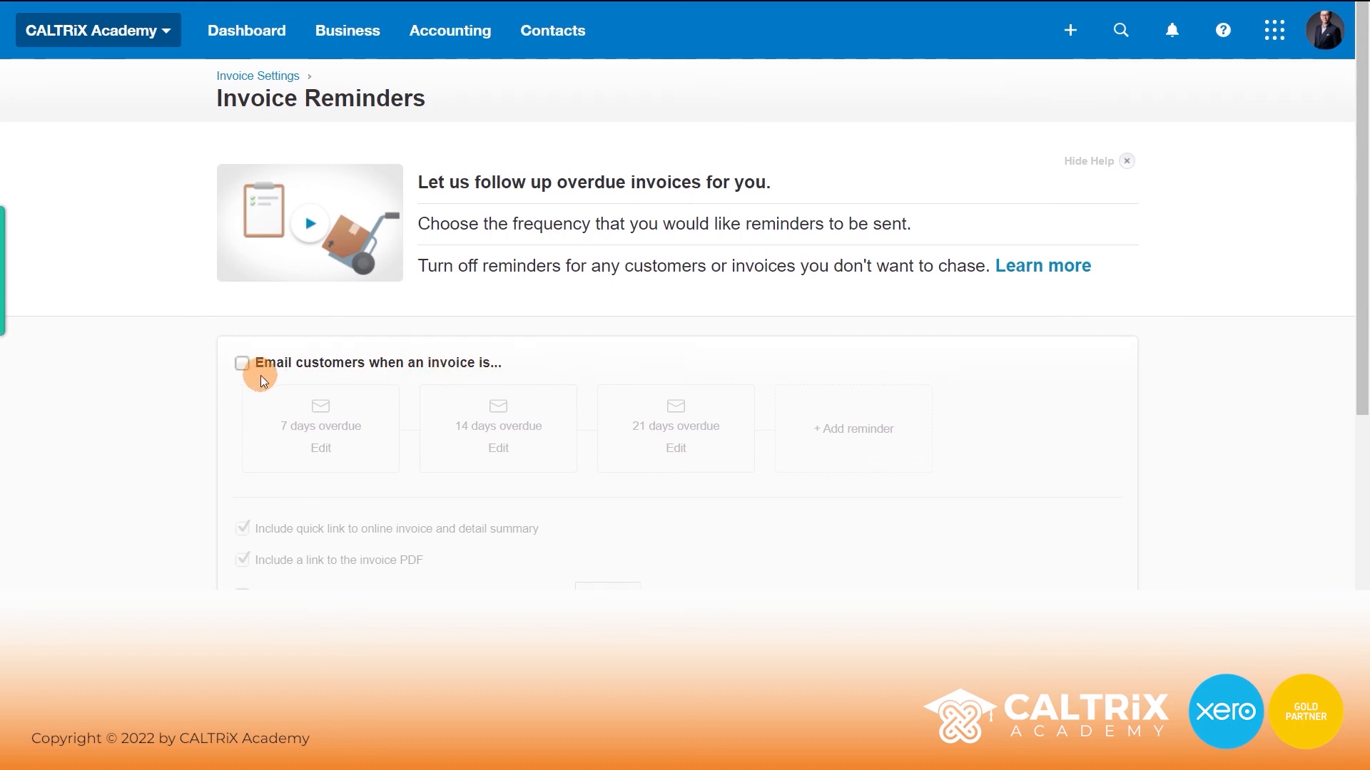
left_click(243, 364)
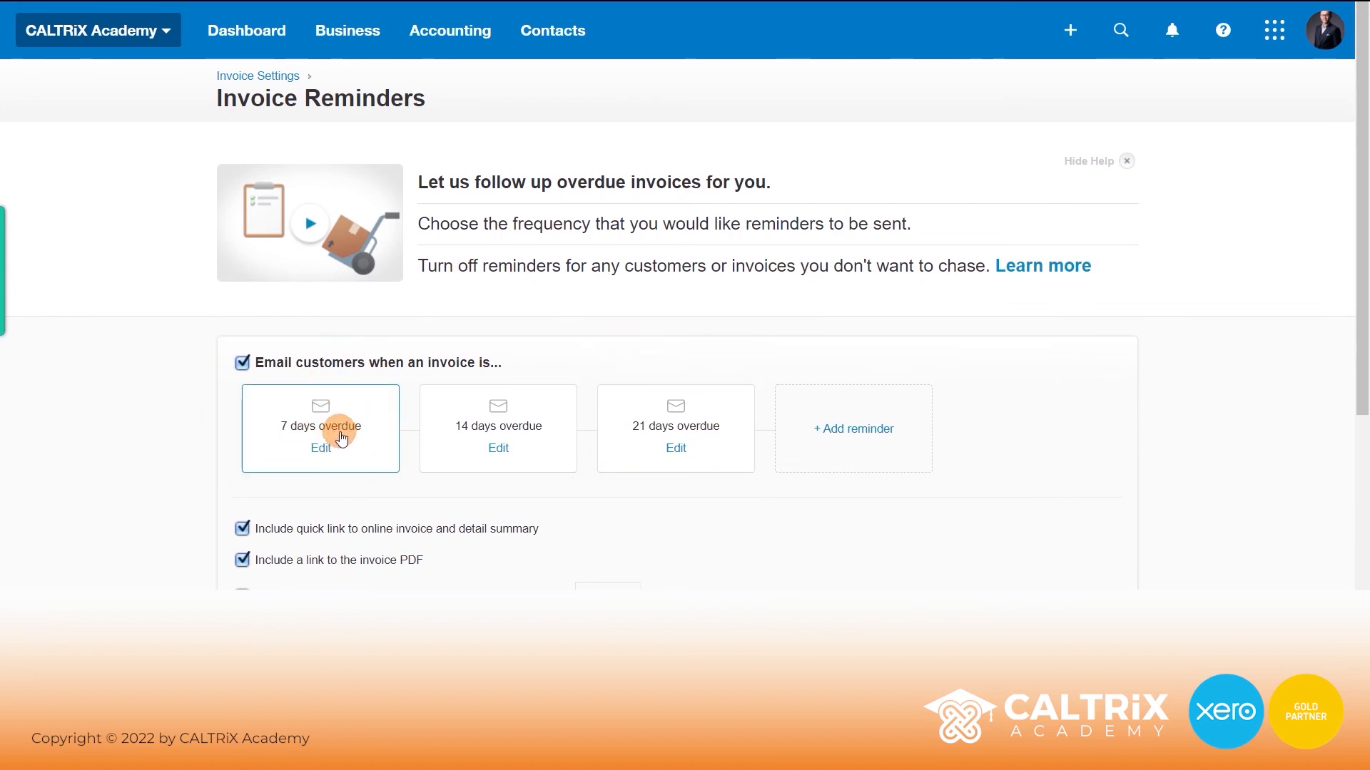
left_click(673, 446)
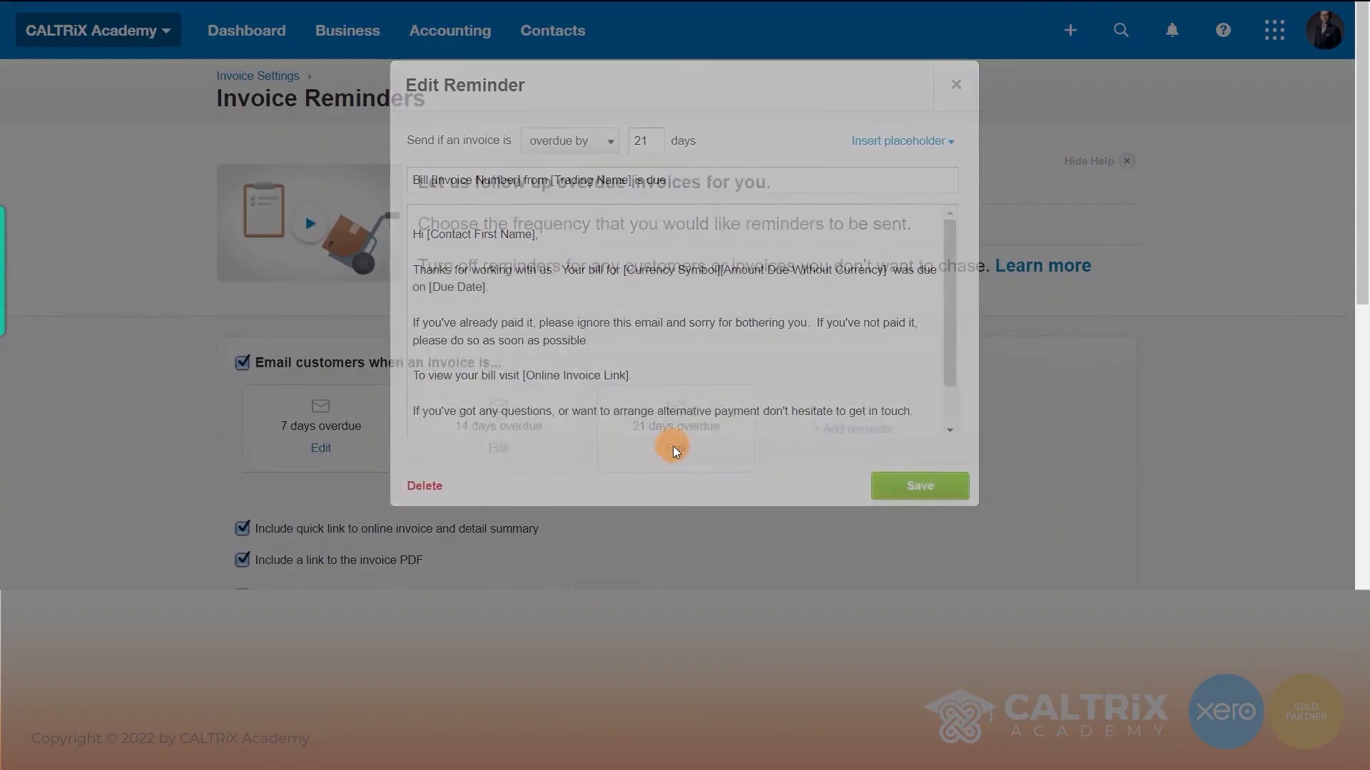
double_click(647, 141)
type("30")
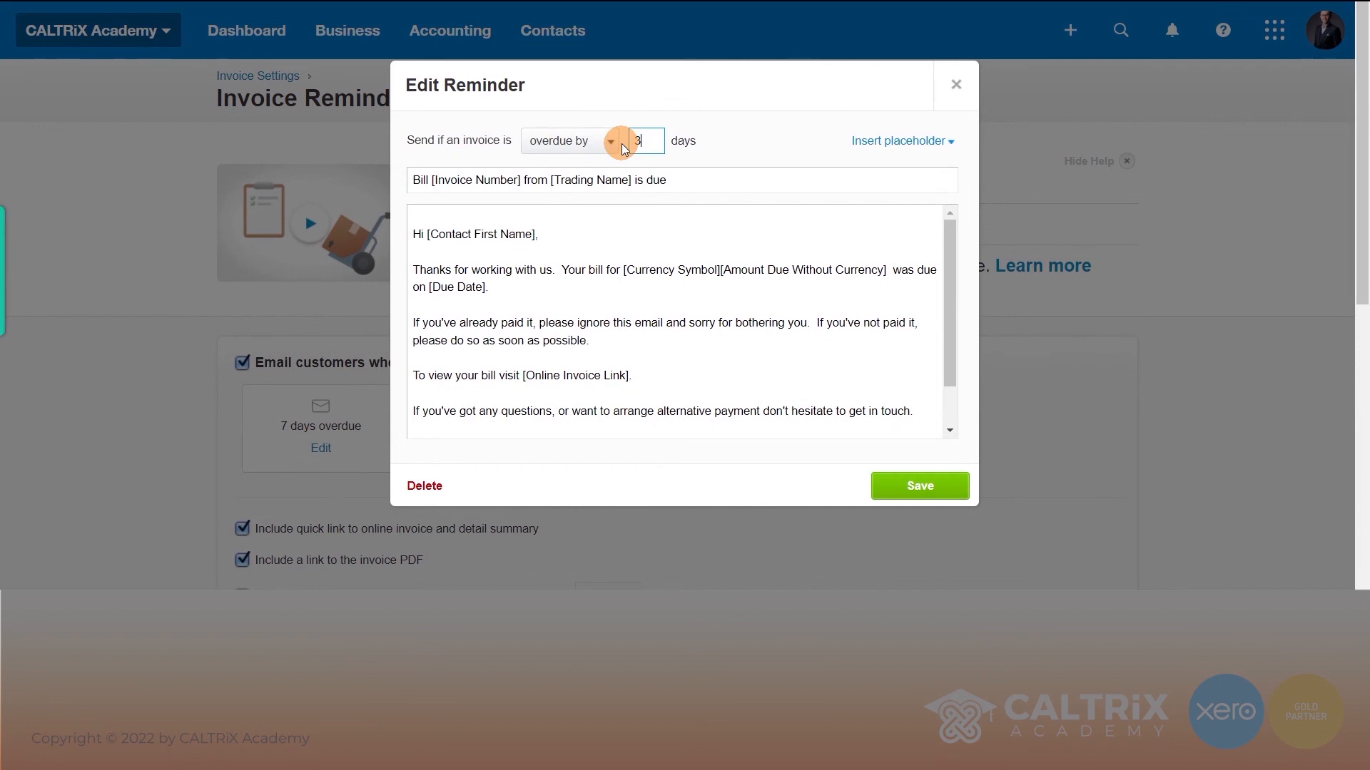
left_click(876, 486)
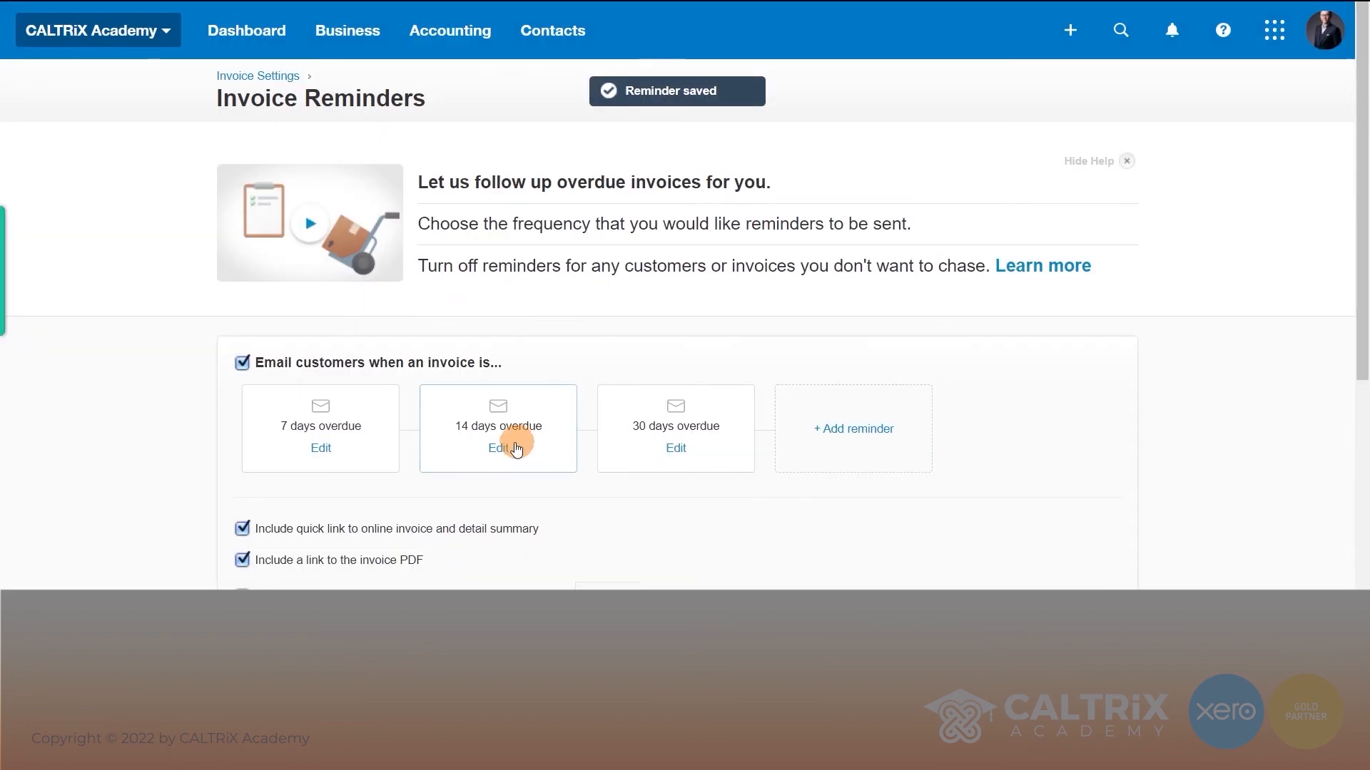
- Change the 14- and 7-day reminders to 20 and 10 days, and save the reminder settings
left_click(505, 449)
double_click(651, 140)
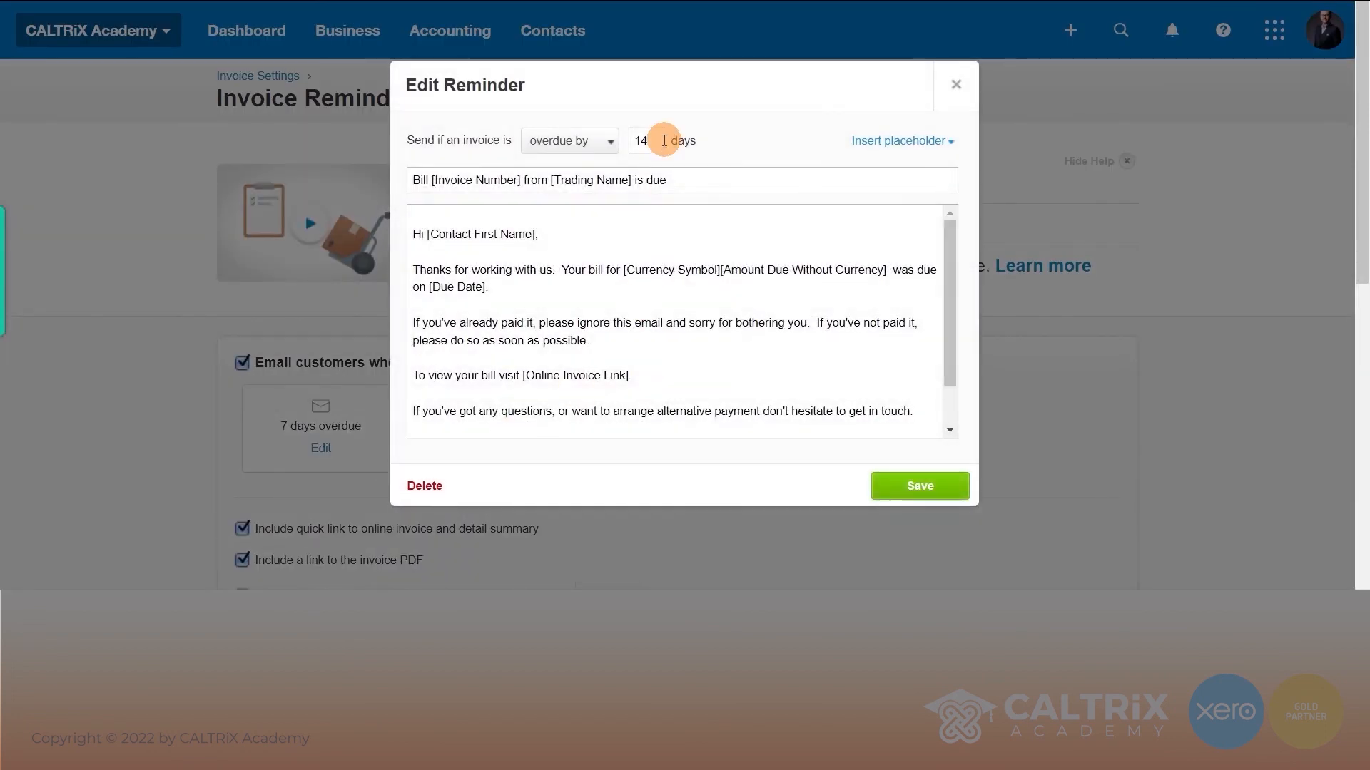
type("20")
left_click(888, 485)
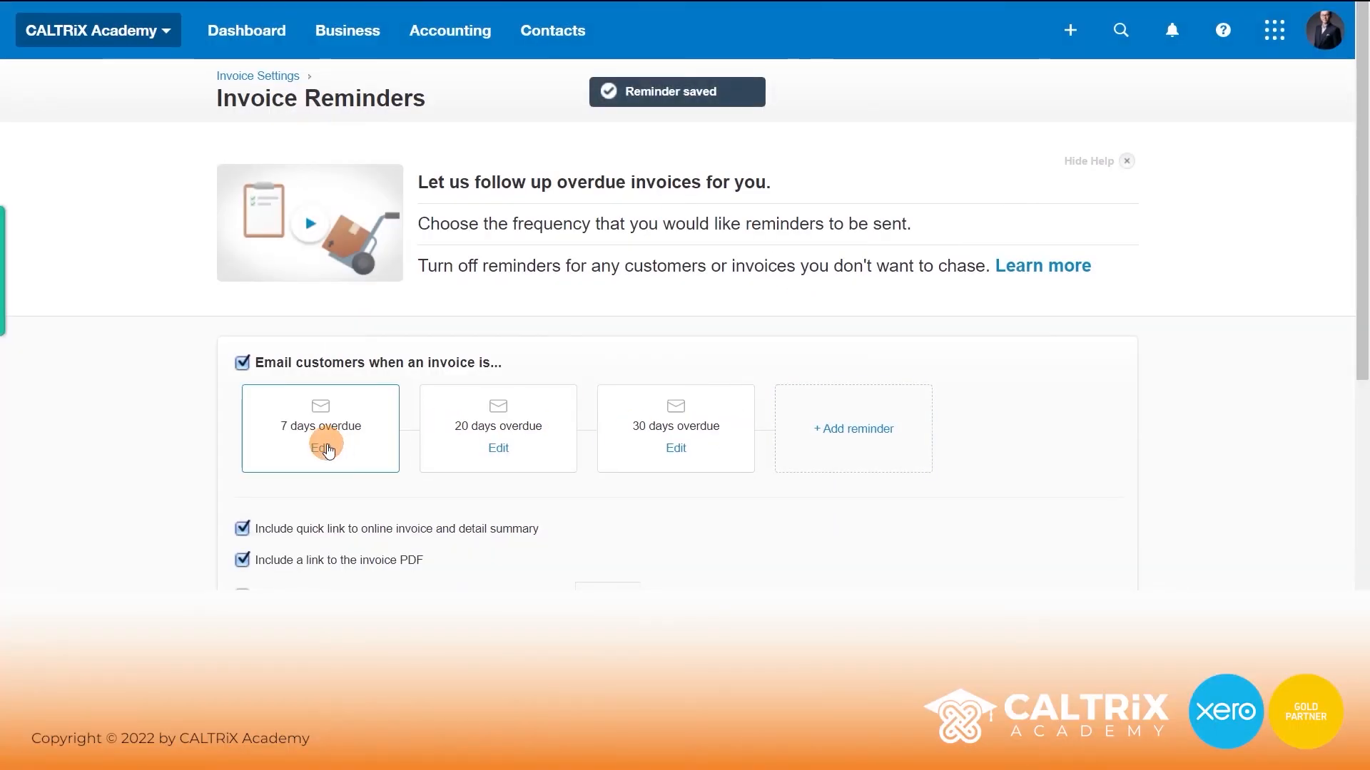
left_click(325, 448)
double_click(646, 142)
type("10")
left_click(927, 491)
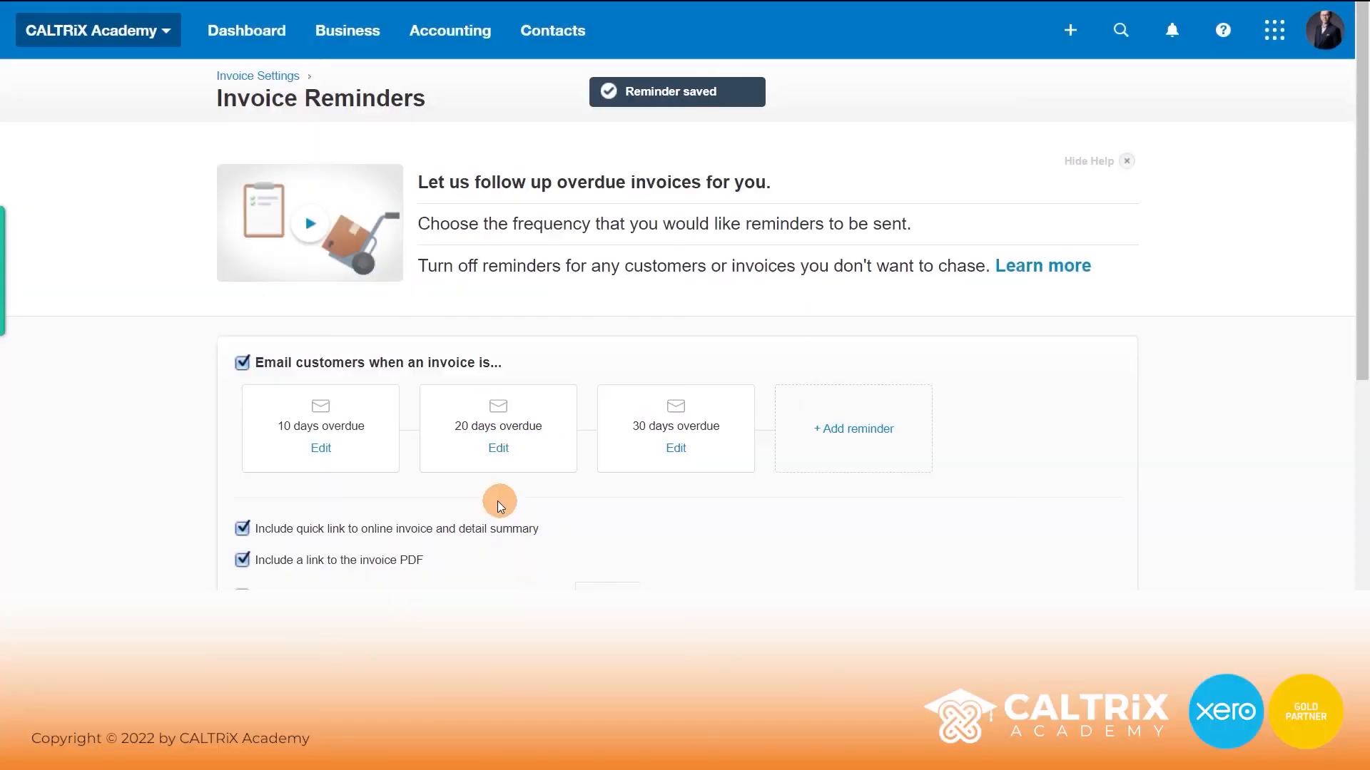
scroll(730, 356, "down", 3)
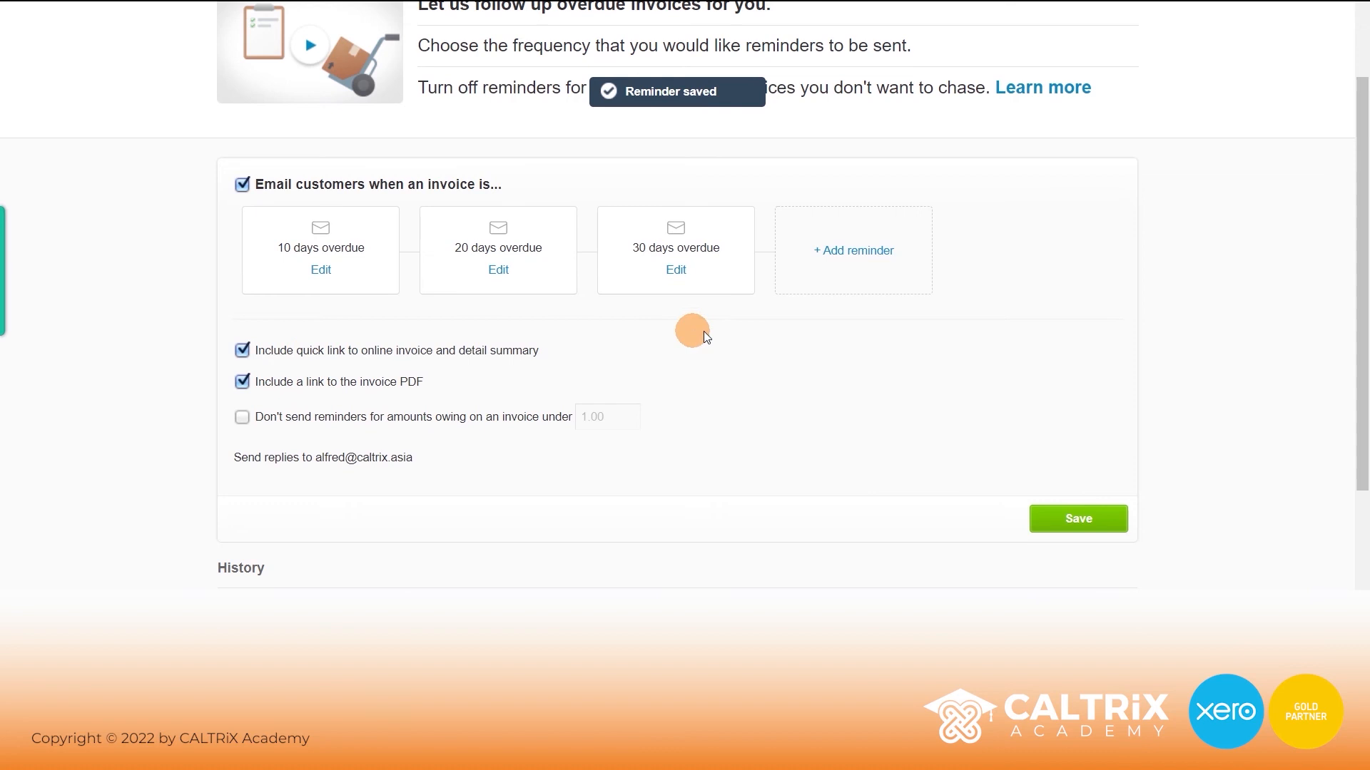
left_click(1073, 528)
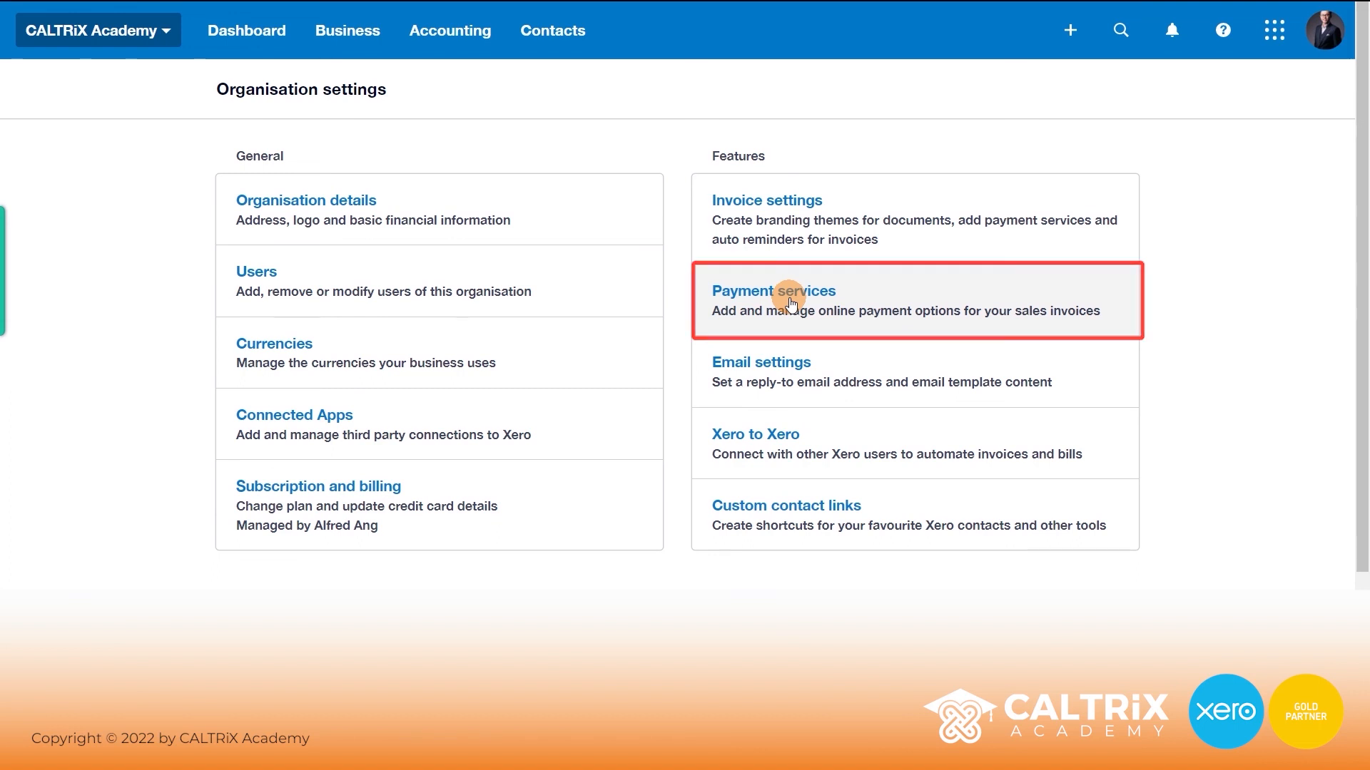
scroll(798, 362, "down", 2)
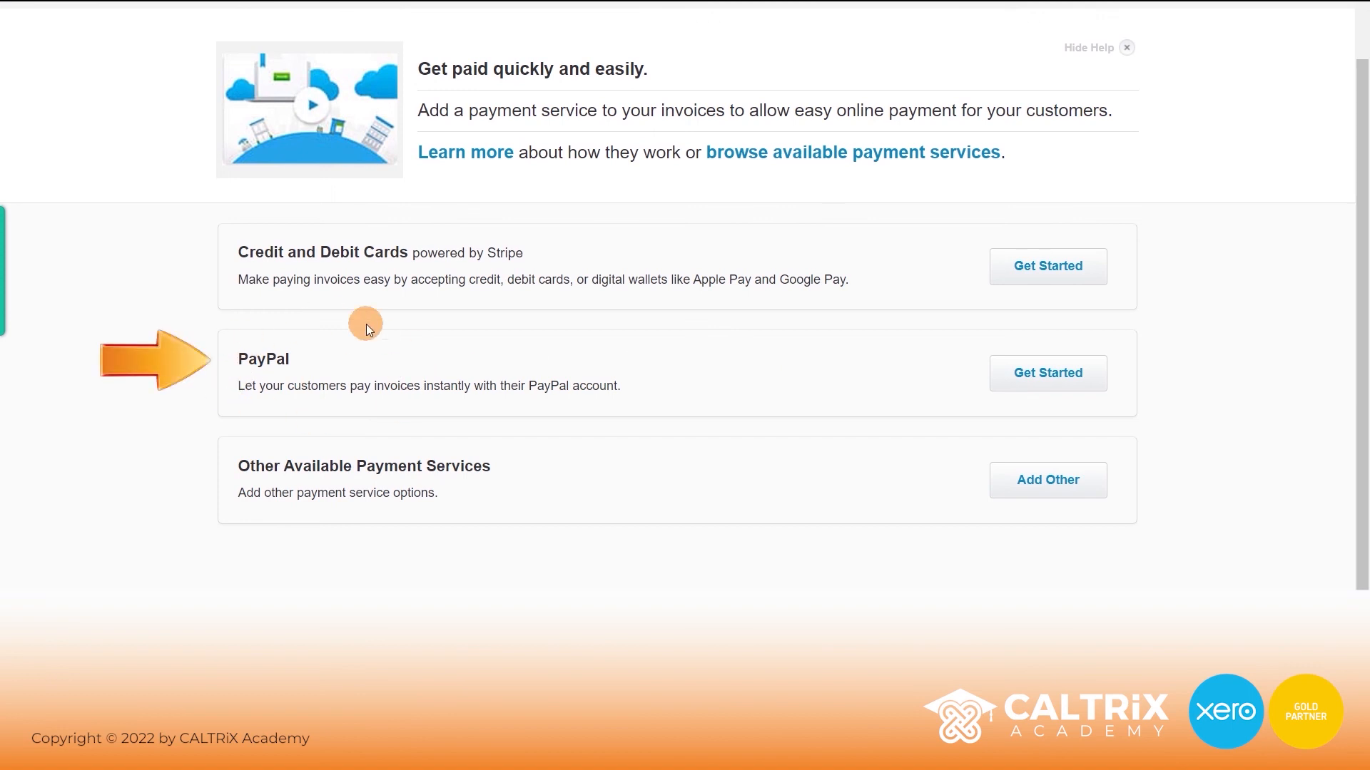
left_click_drag(238, 251, 397, 249)
left_click(397, 250)
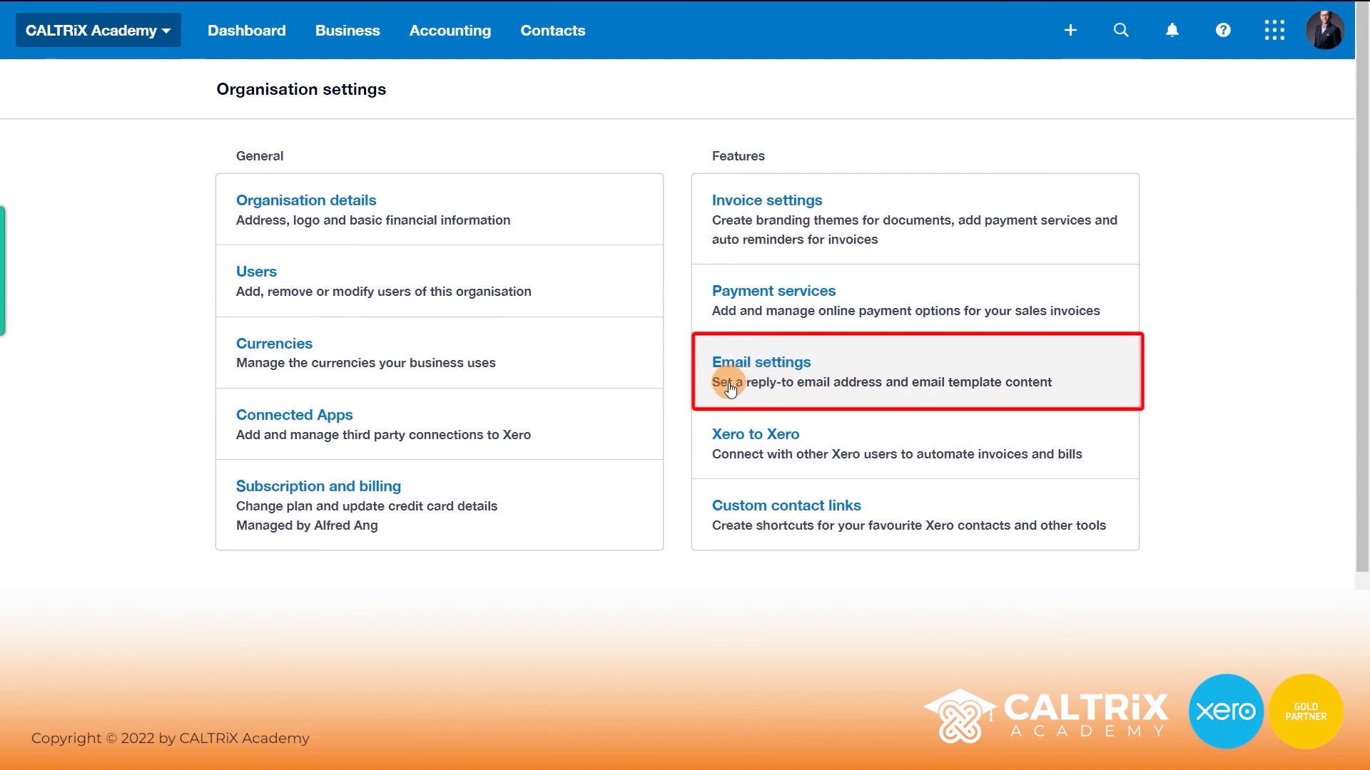
- Open Email settings and expand the sender email address and template lists
left_click(872, 364)
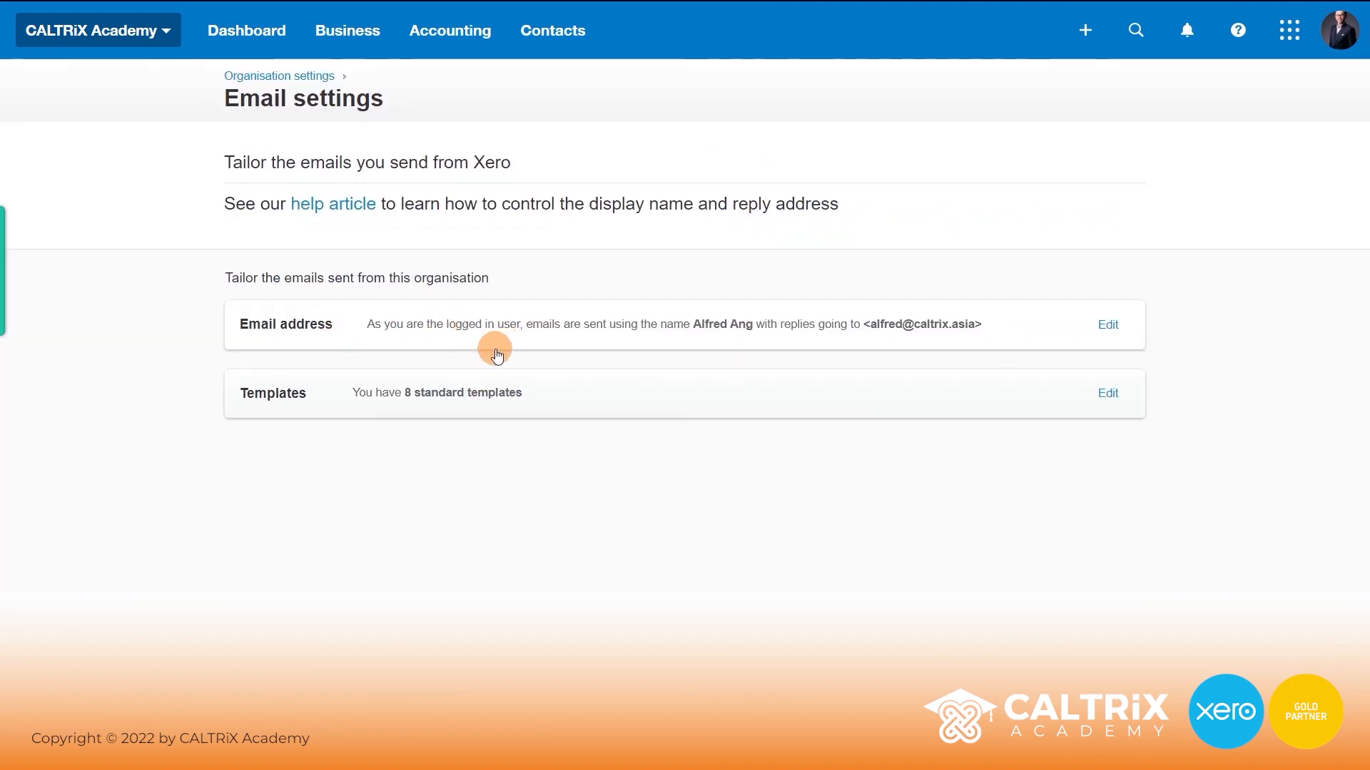
left_click(1108, 326)
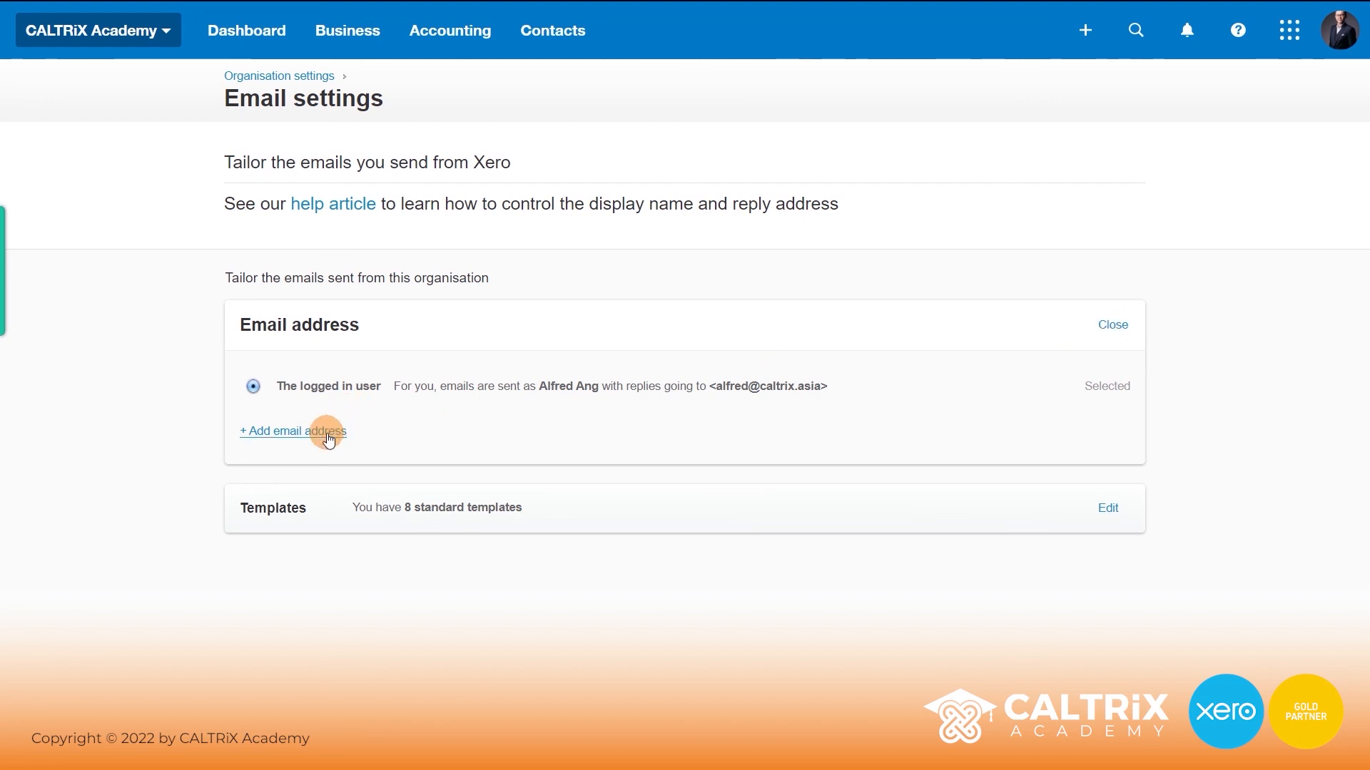
left_click(367, 506)
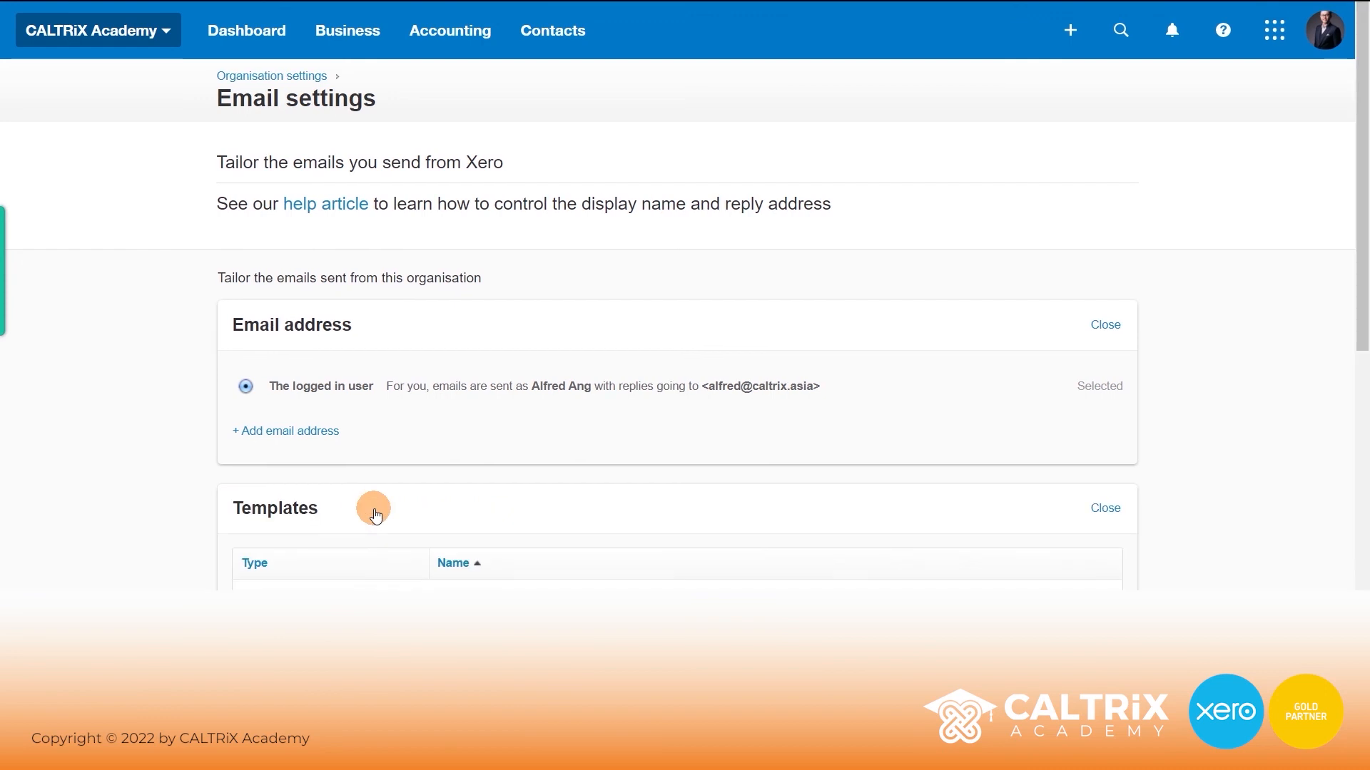
scroll(122, 456, "down", 5)
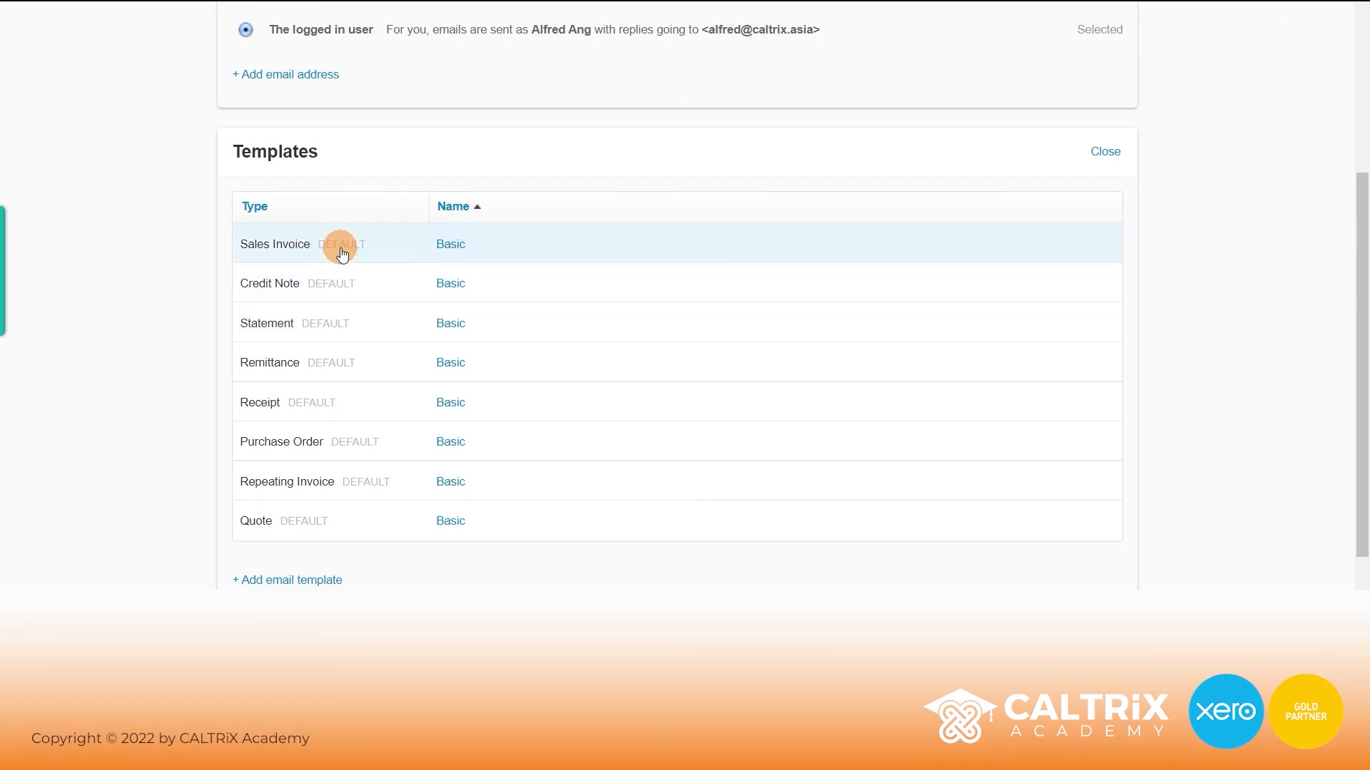
- Review the Sales Invoice Basic email template's message, then cancel without saving
left_click(451, 244)
left_click(414, 273)
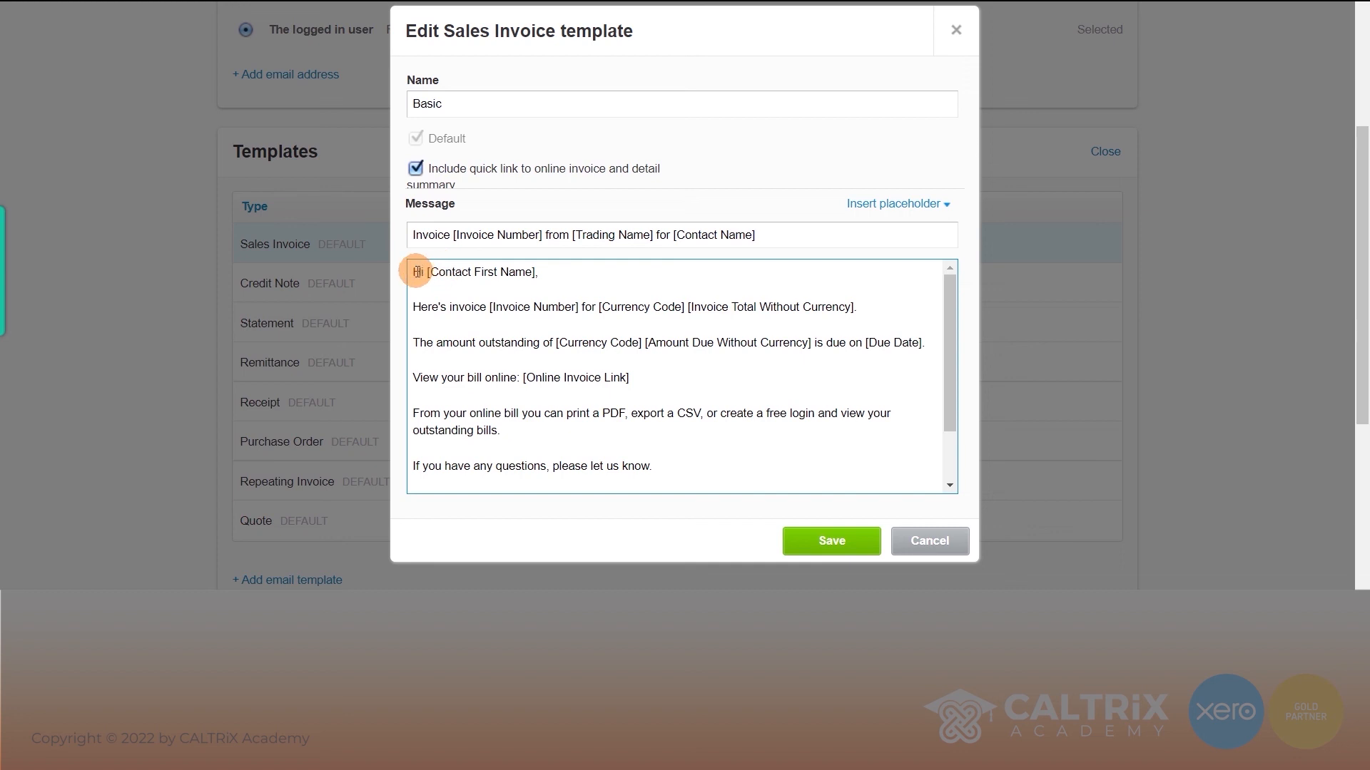
left_click_drag(416, 272, 789, 492)
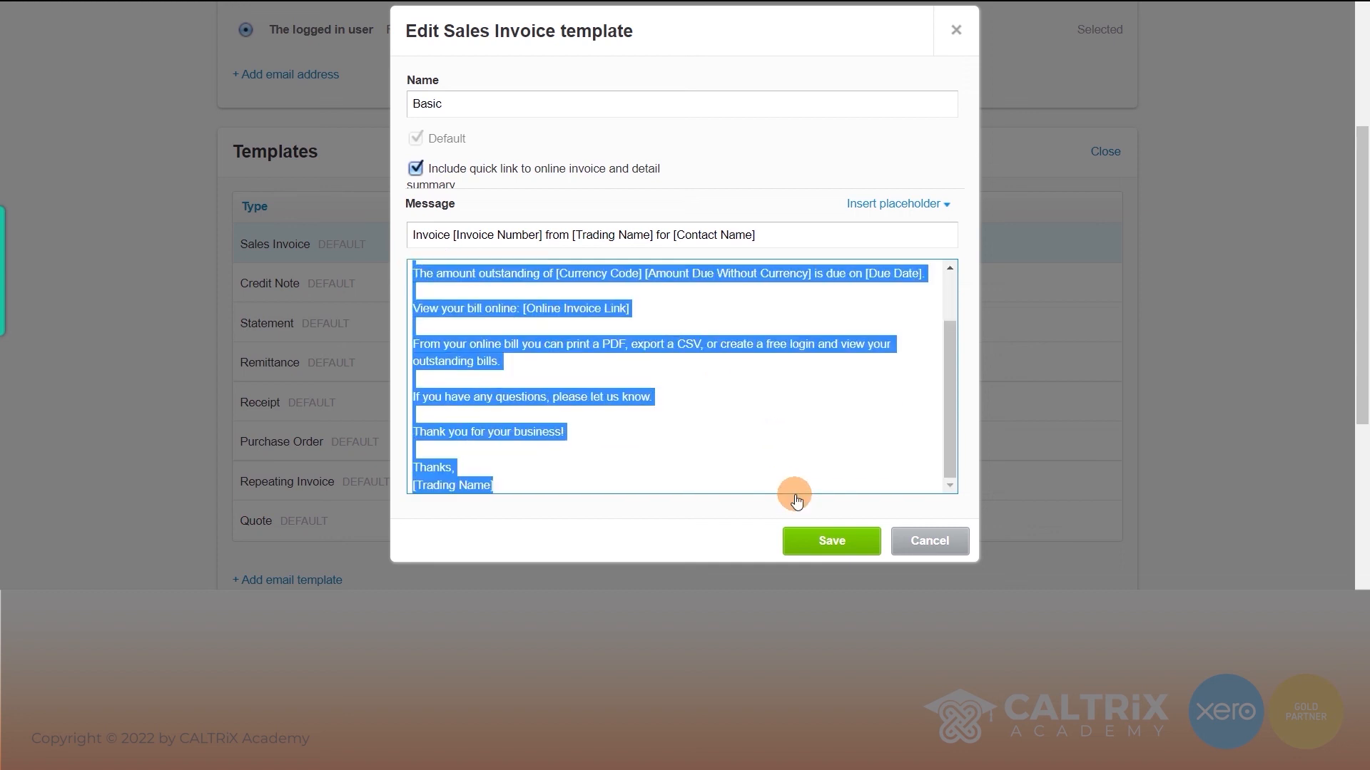
left_click(791, 446)
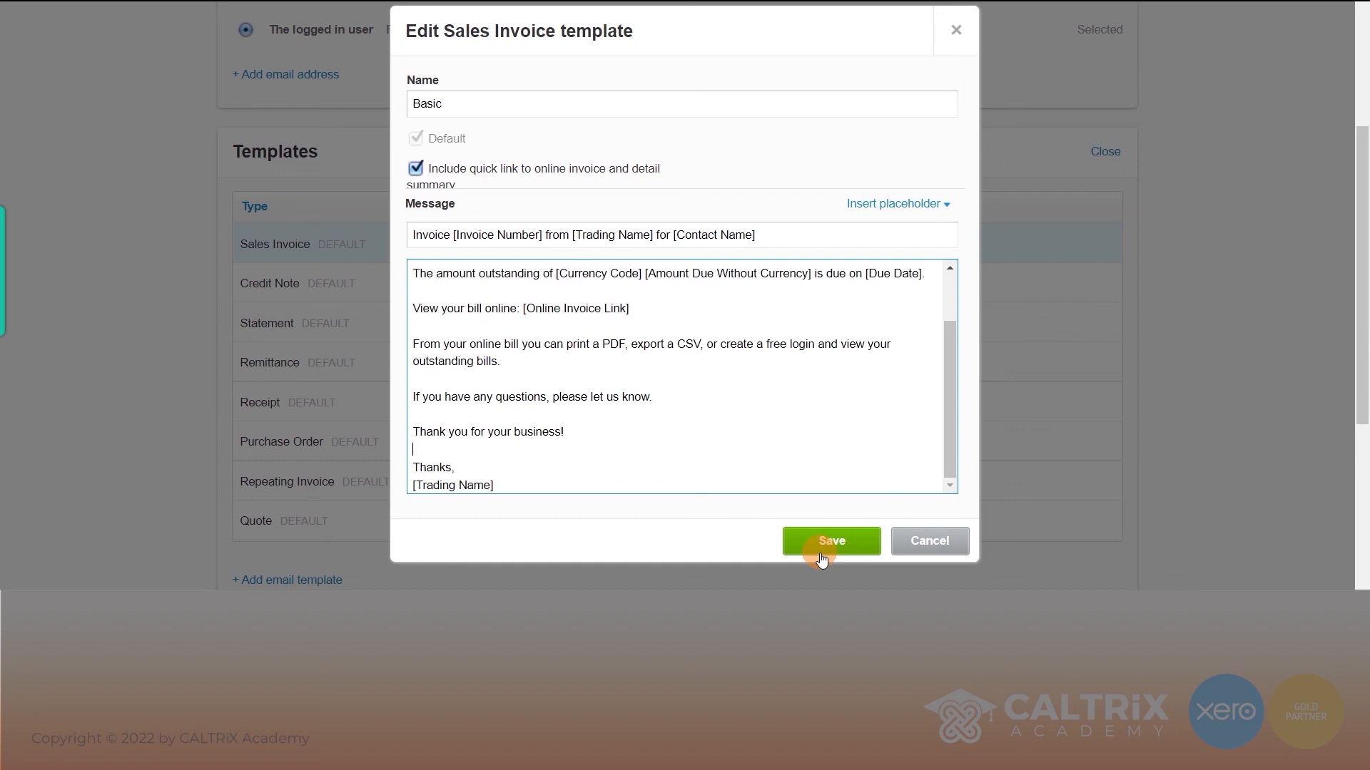
left_click(910, 544)
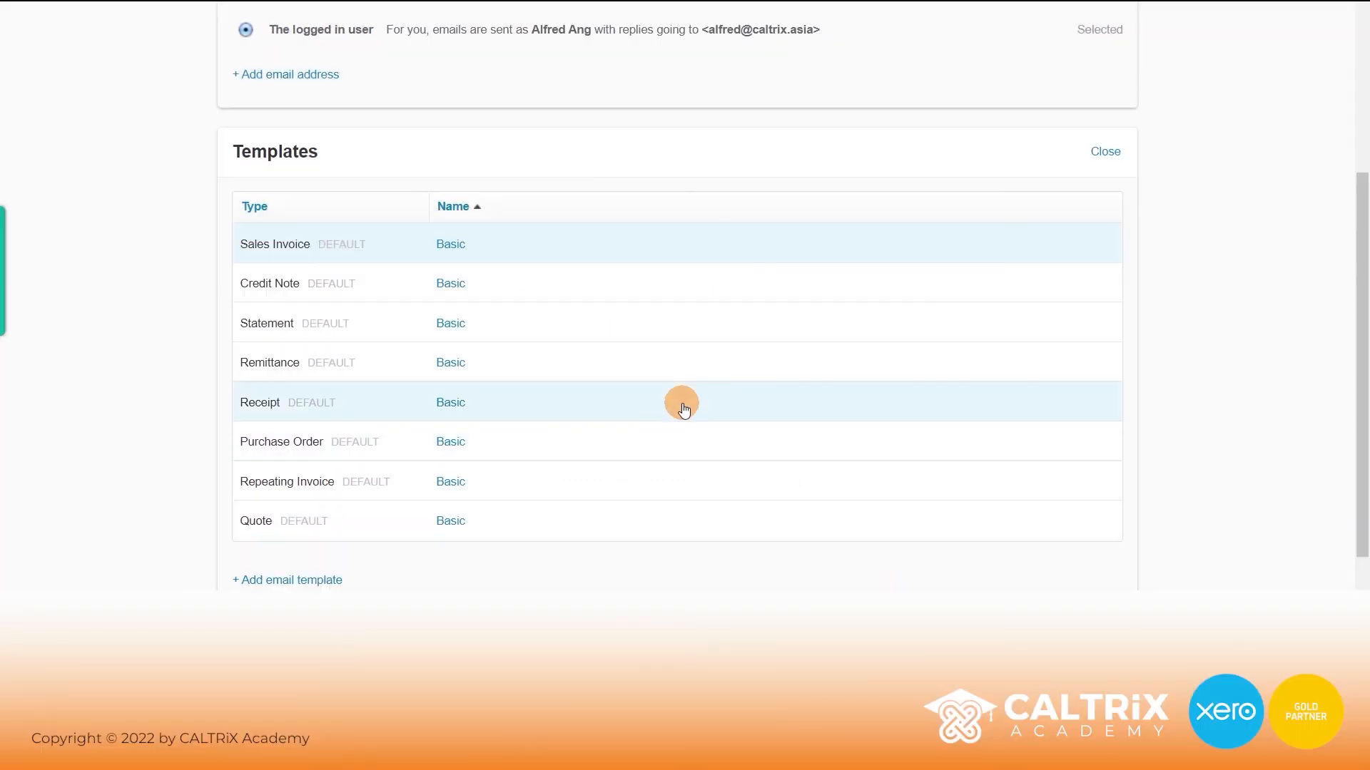